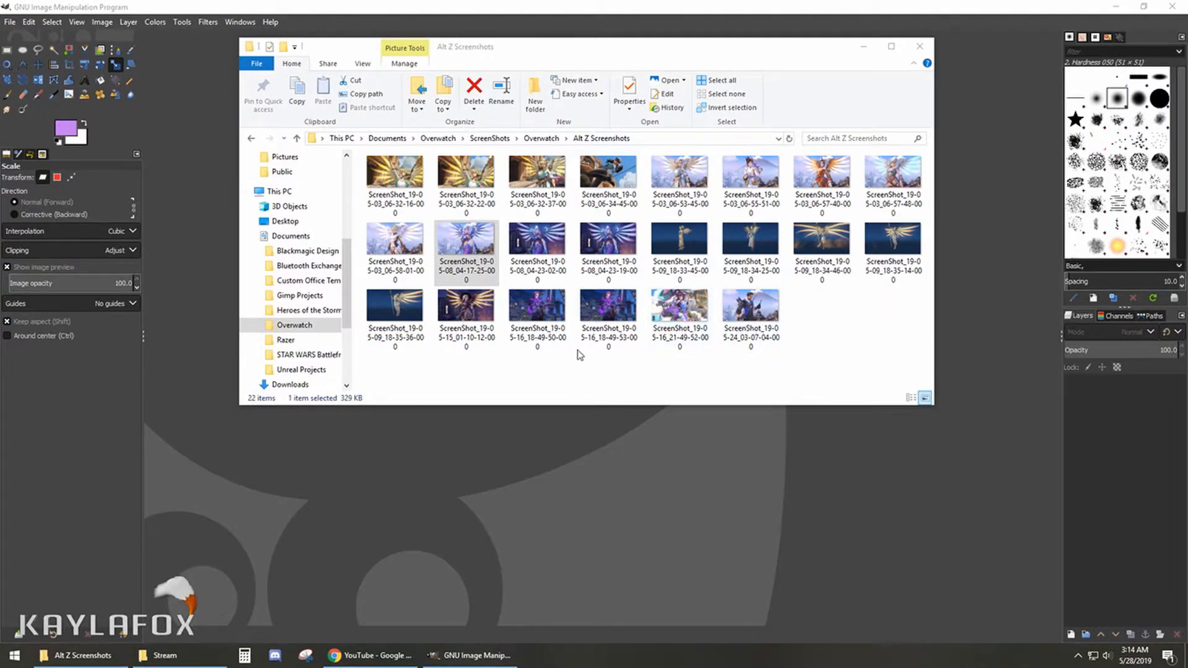
- Browse from the ScreenShots folder through its Overwatch subfolder and open the Alt Z Screenshots folder
click(489, 138)
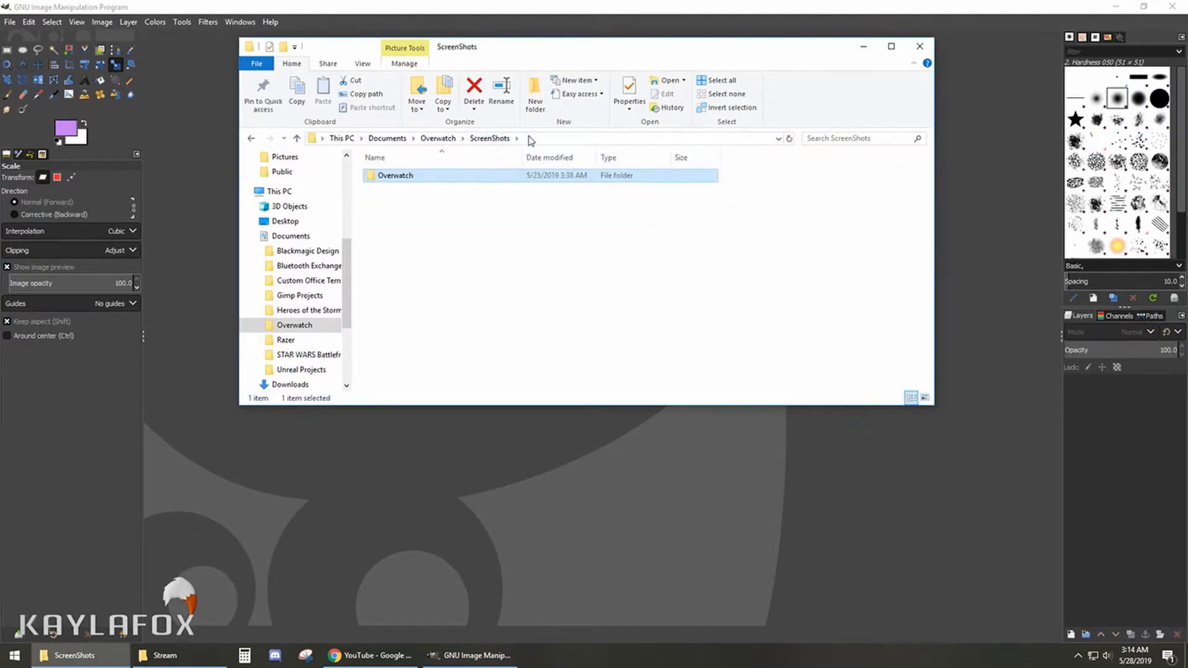
double_click(452, 177)
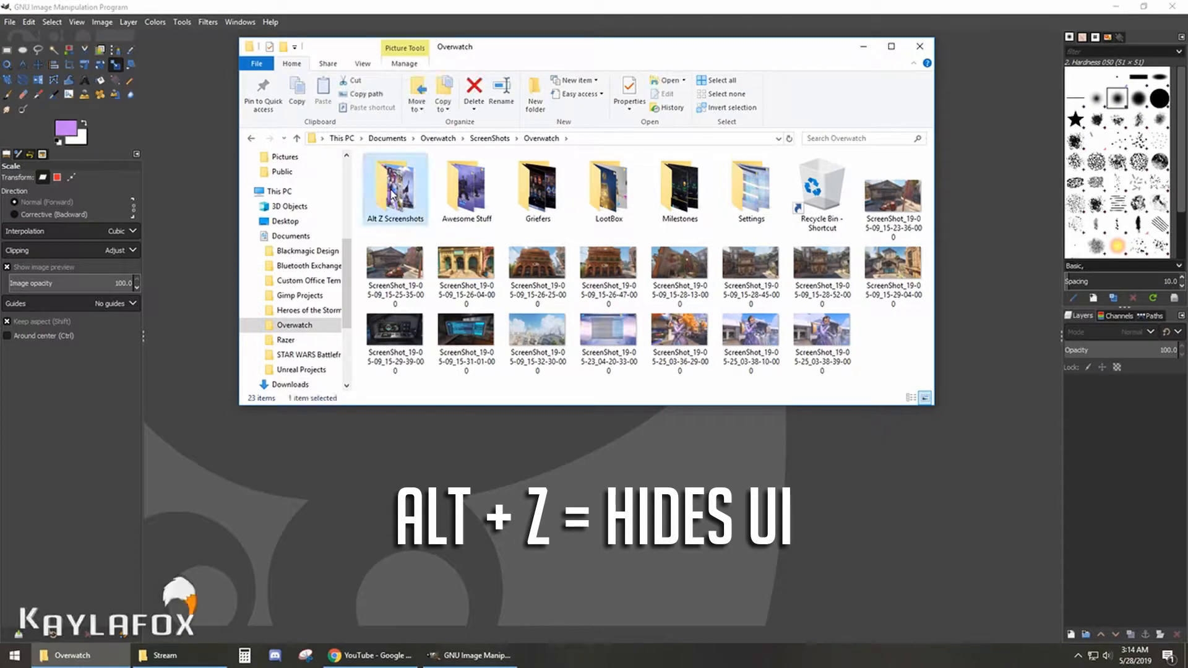
double_click(394, 189)
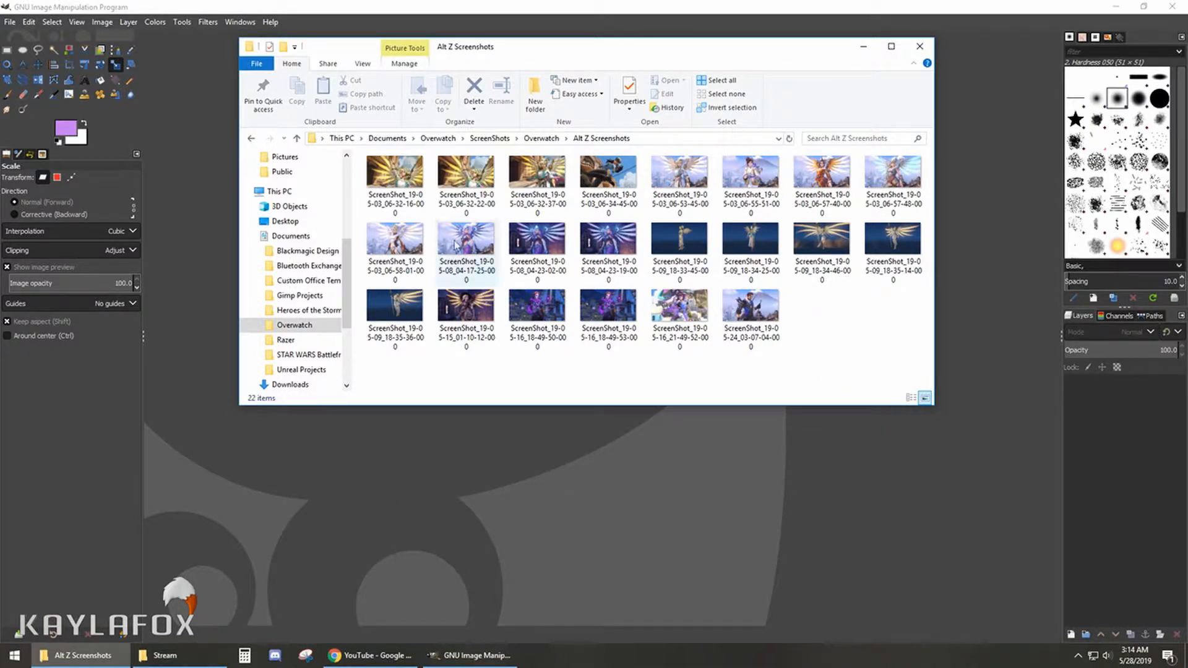
- Create a new blank image of 1920 × 1080 pixels
click(10, 22)
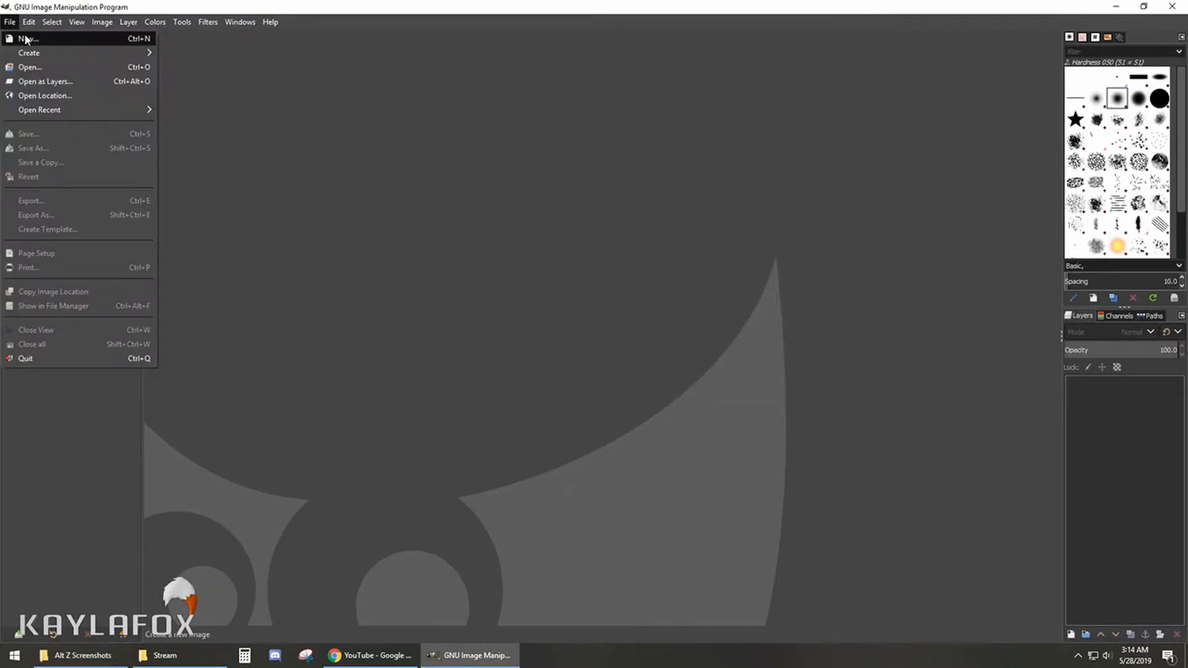
click(25, 39)
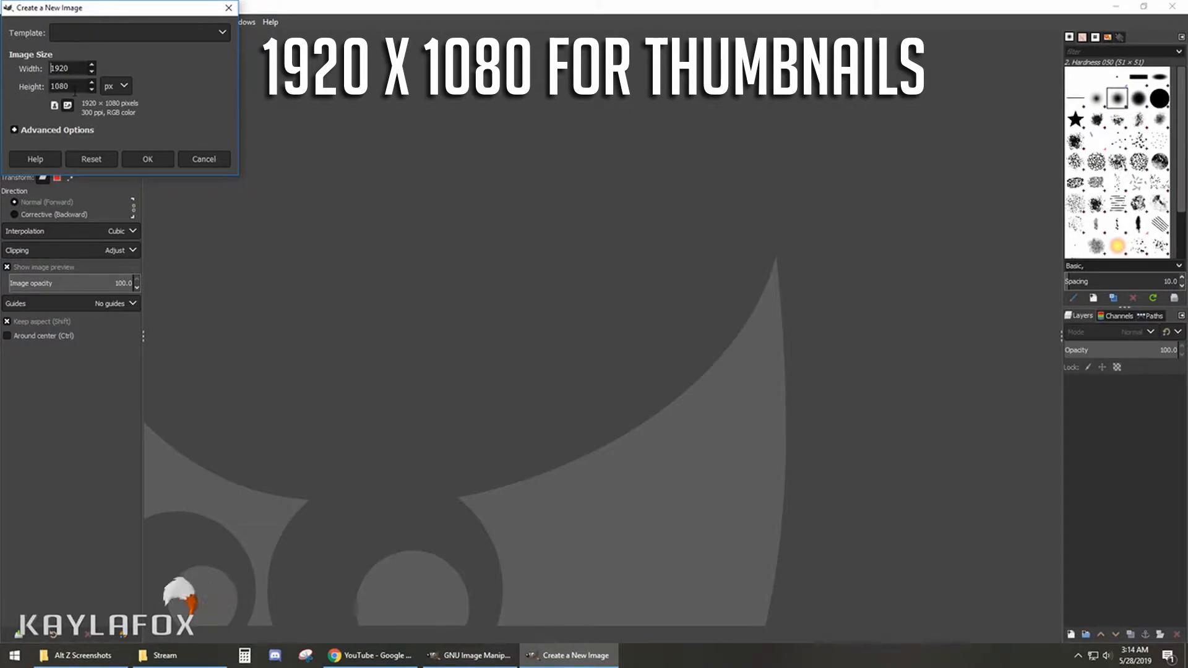
click(149, 159)
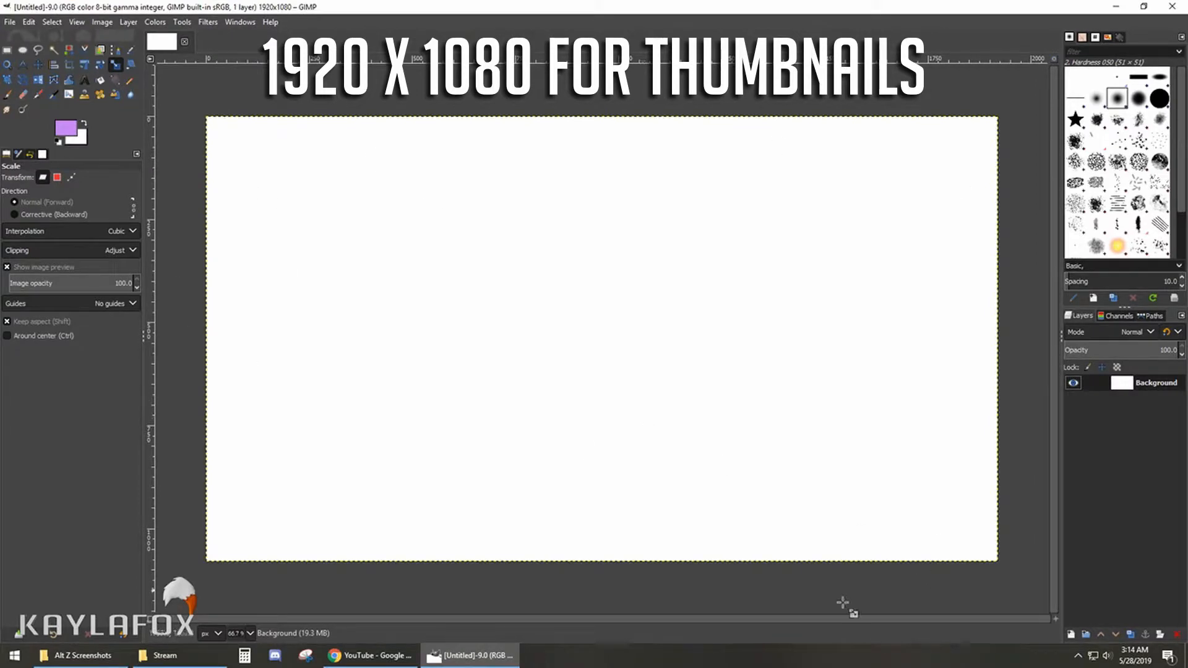
- Add the screenshot ScreenShot_19-05-08_04-17-25-000 from the Alt Z Screenshots folder to the image as a new layer
click(82, 655)
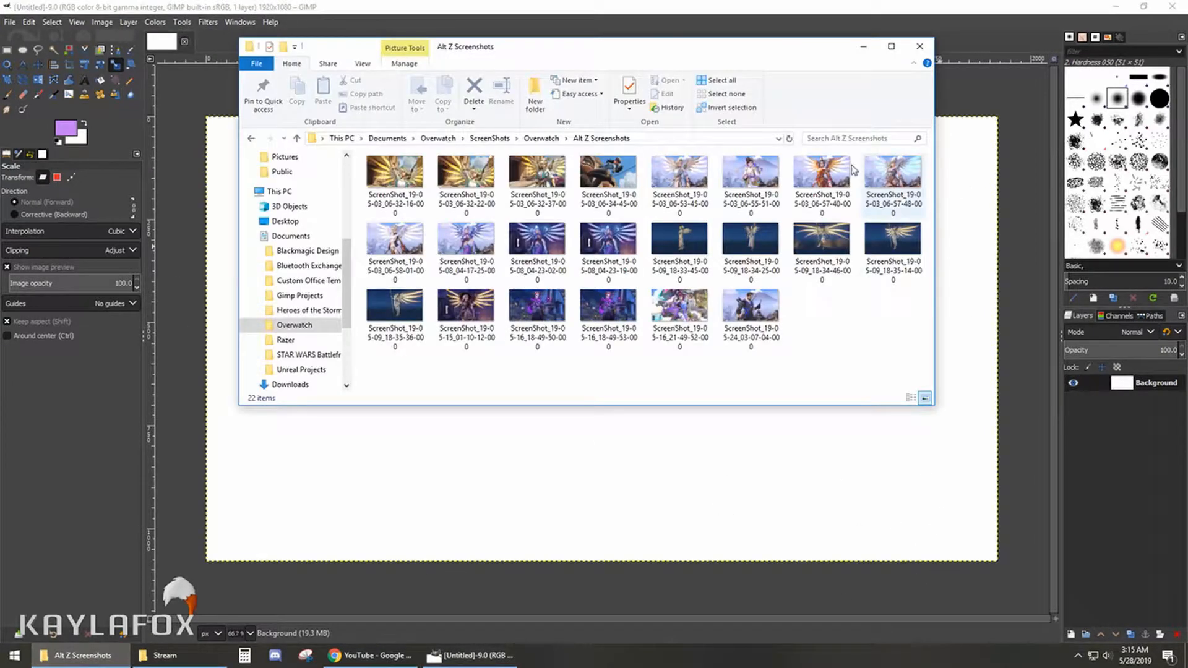
click(459, 242)
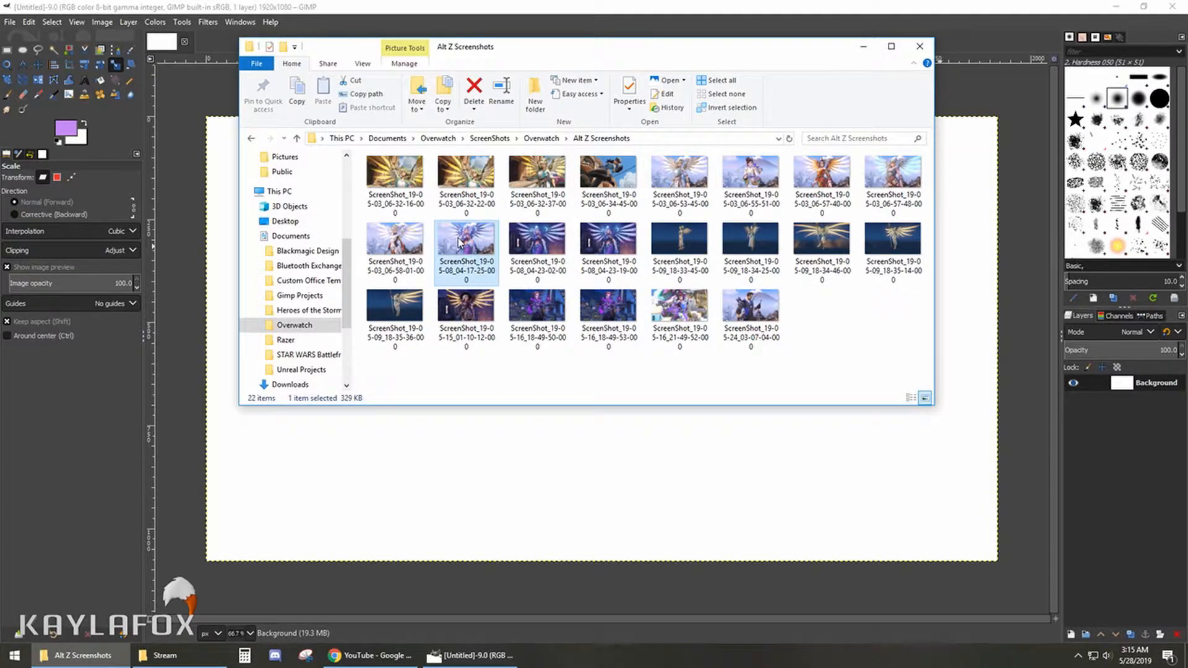
drag(459, 243, 1116, 408)
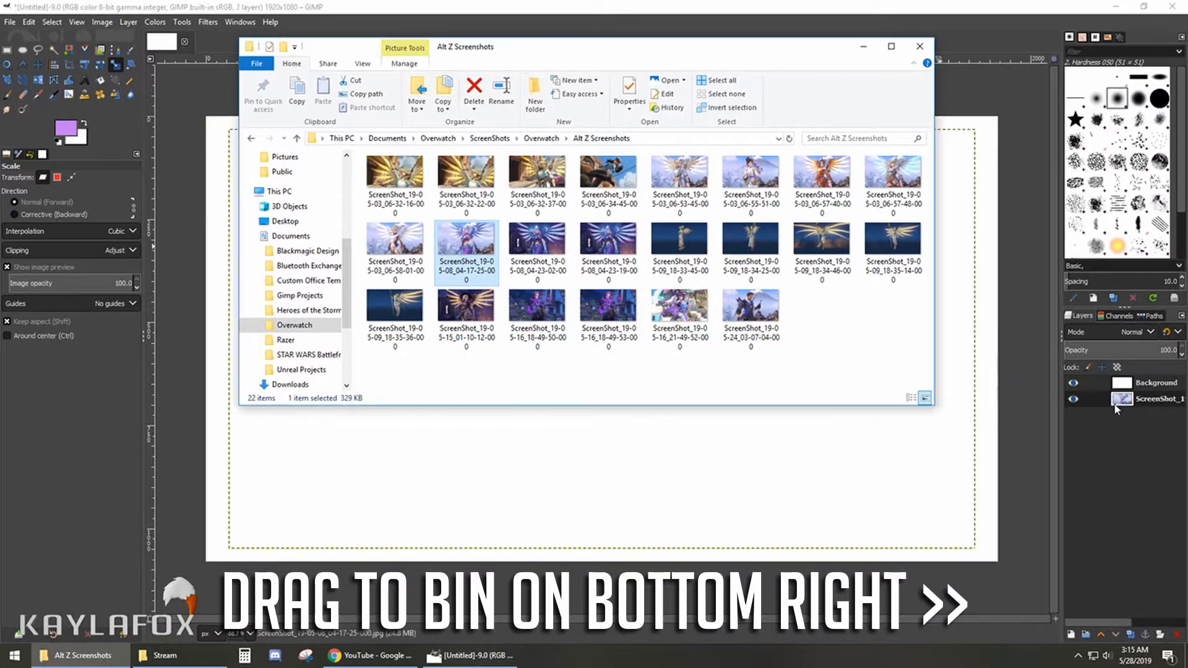
click(974, 36)
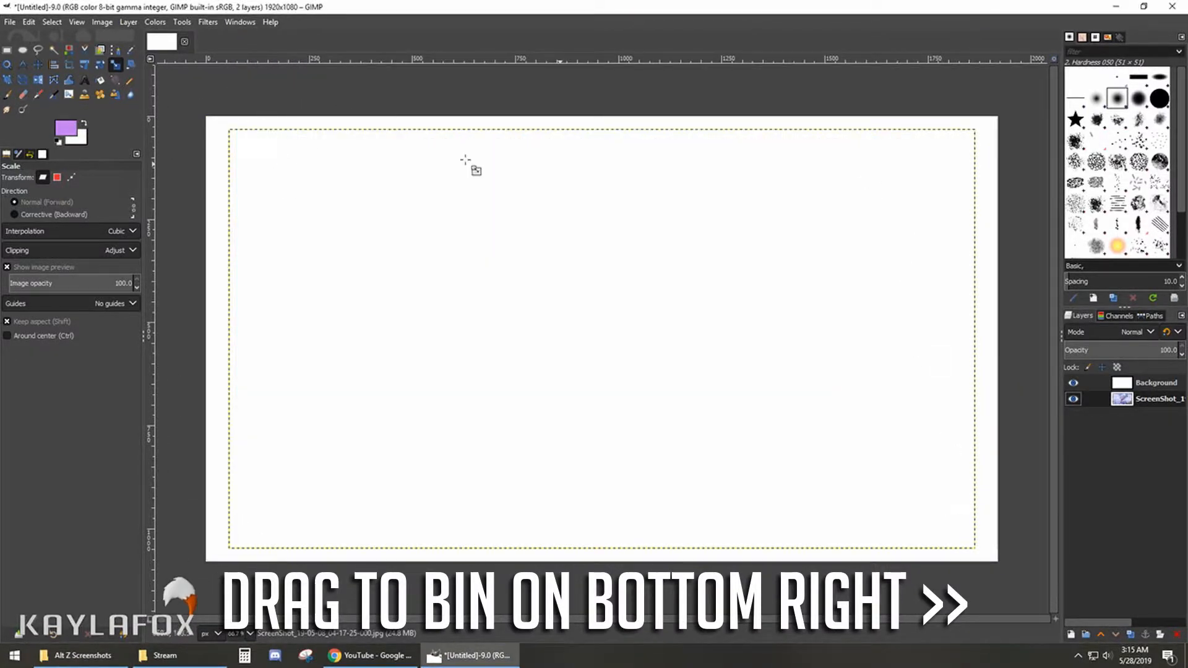
- Delete the white Background layer
click(1107, 385)
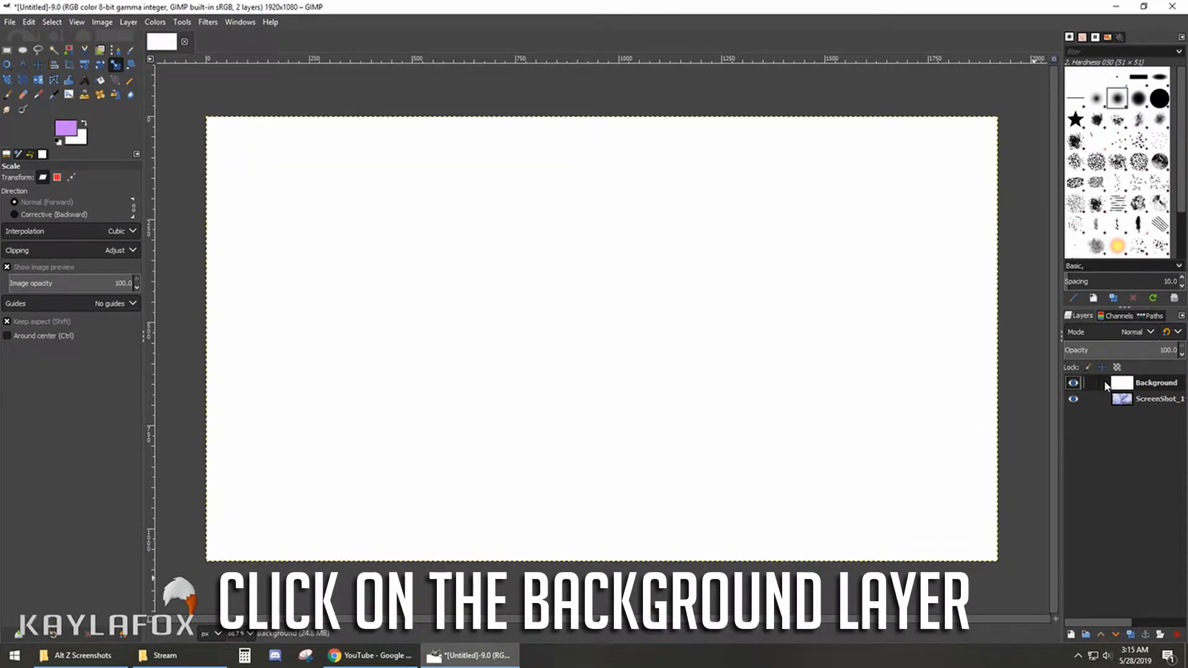
right_click(1108, 385)
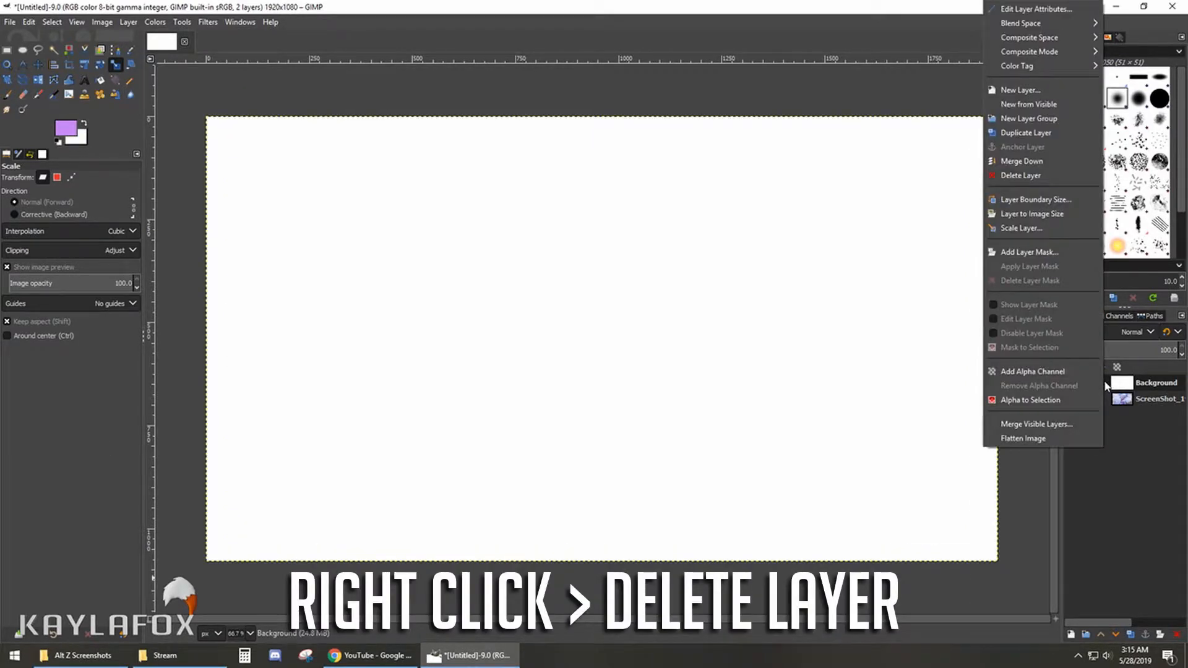
click(1036, 178)
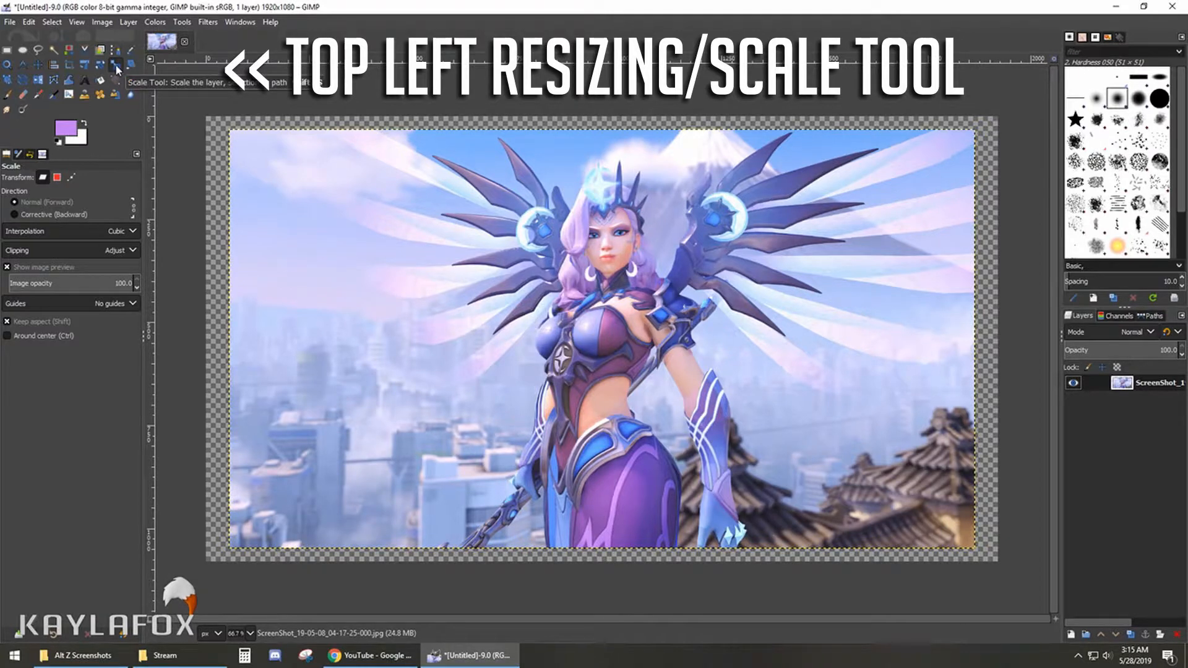
- Scale the screenshot layer to about 1967 × 1106 pixels and move it so it covers the whole canvas
click(312, 184)
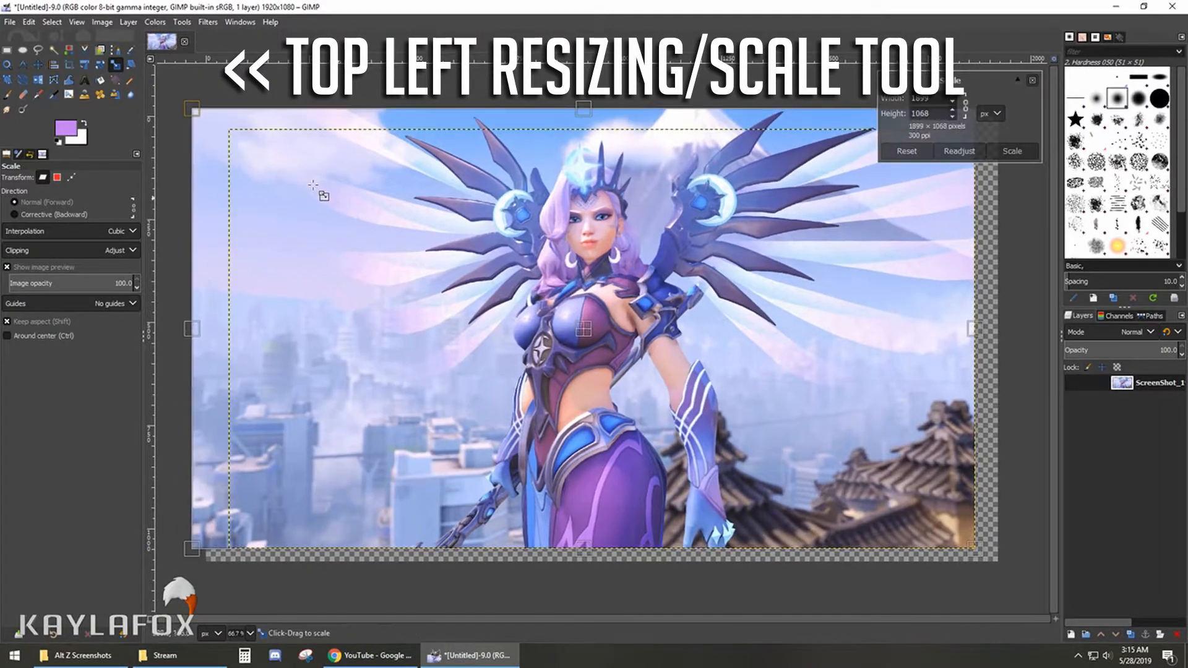
drag(312, 184, 298, 180)
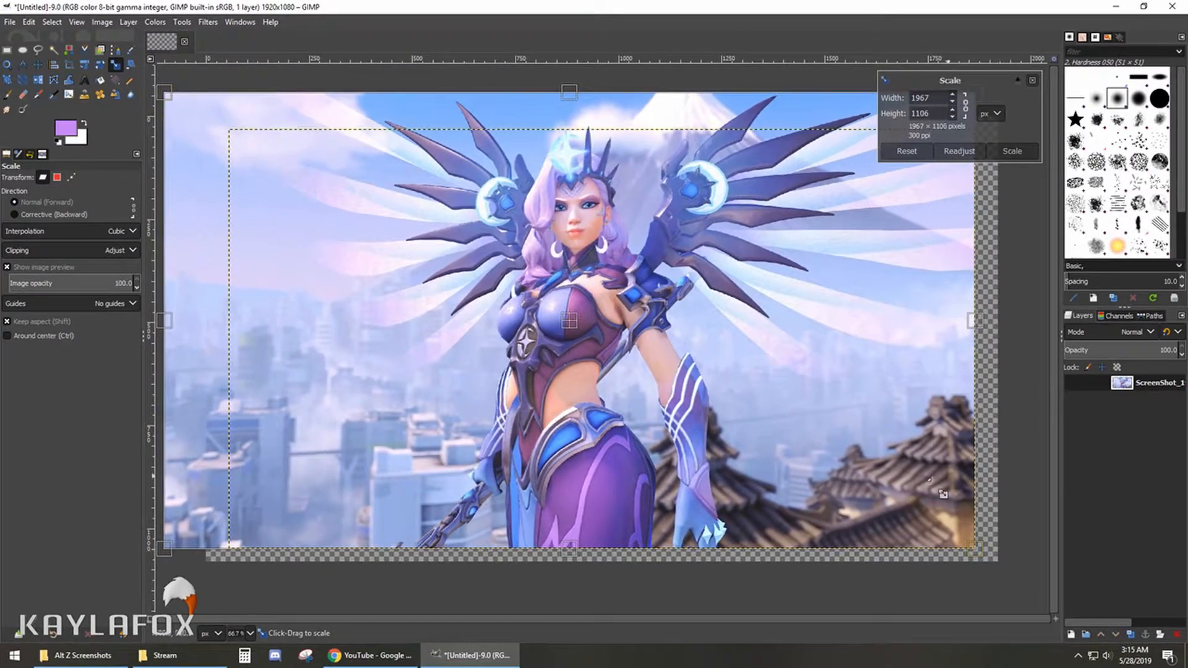
click(39, 66)
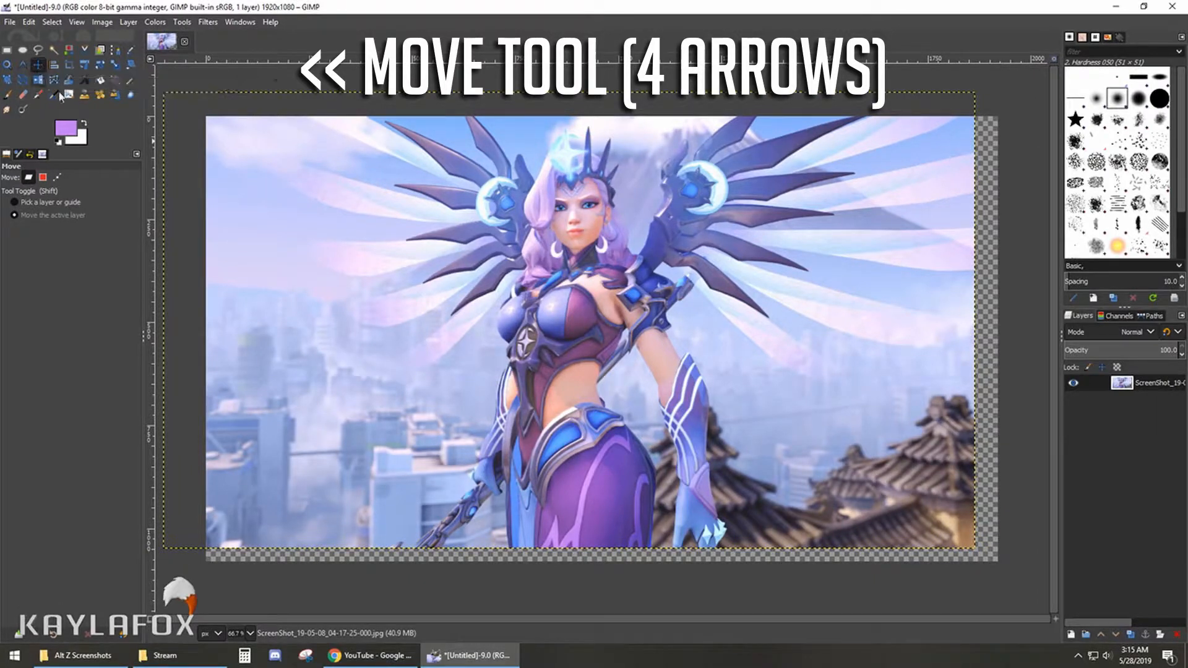
drag(337, 193, 368, 210)
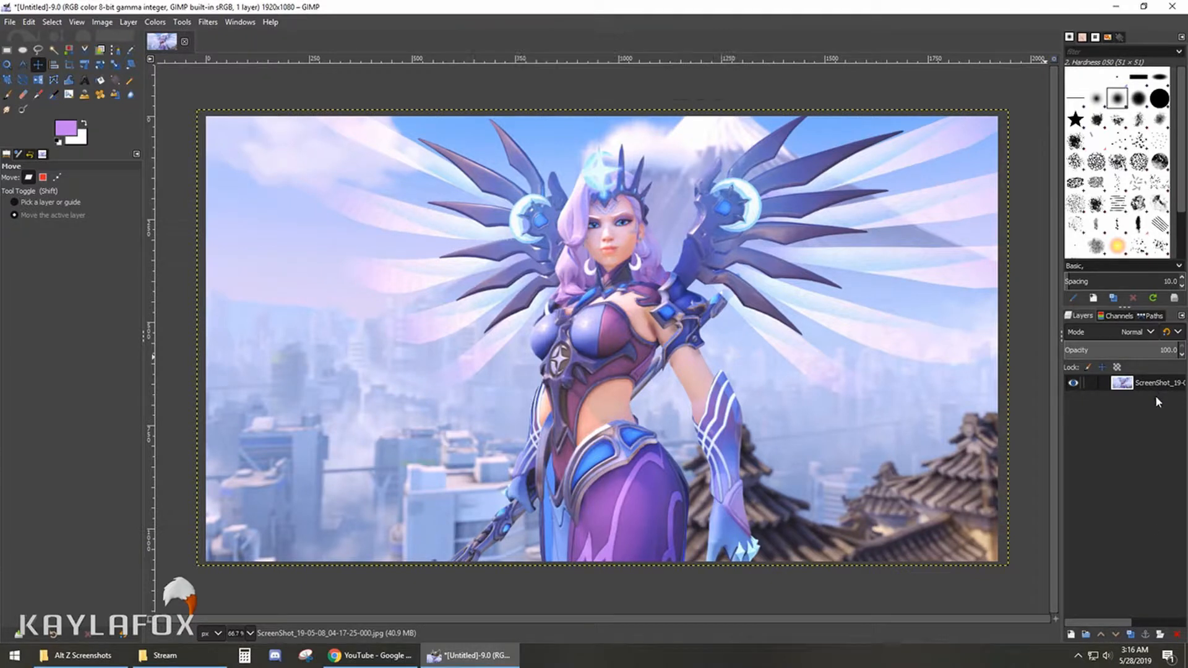
- Activate the Text tool and set its text color to white (ffffff)
click(1070, 634)
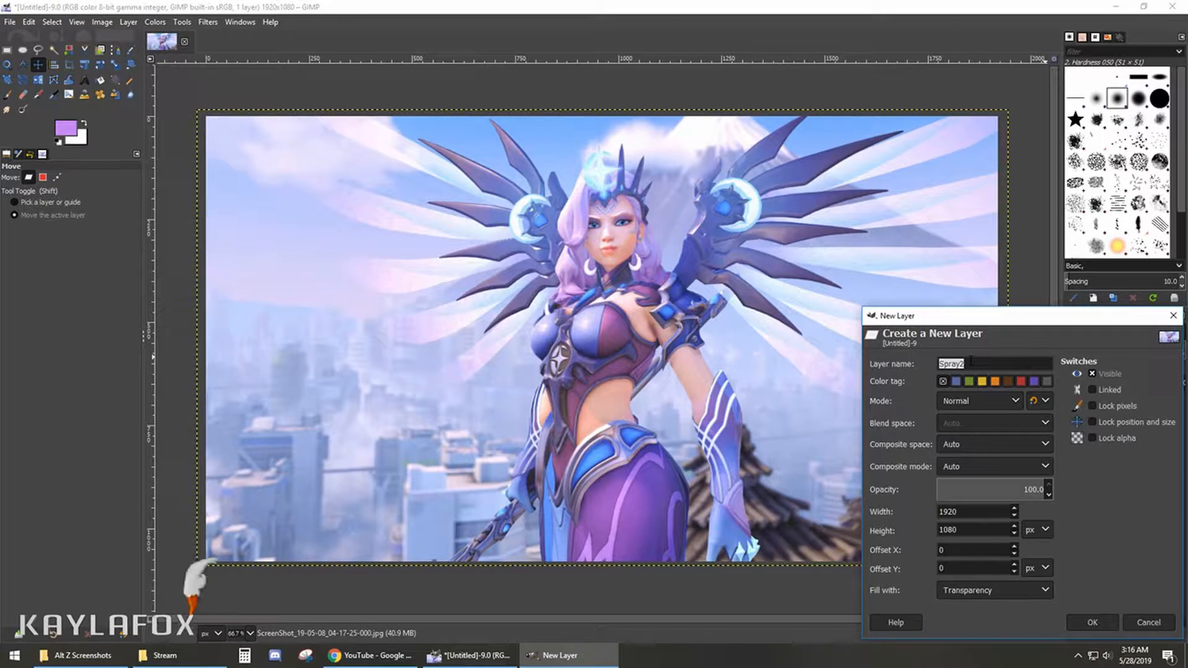
click(1157, 625)
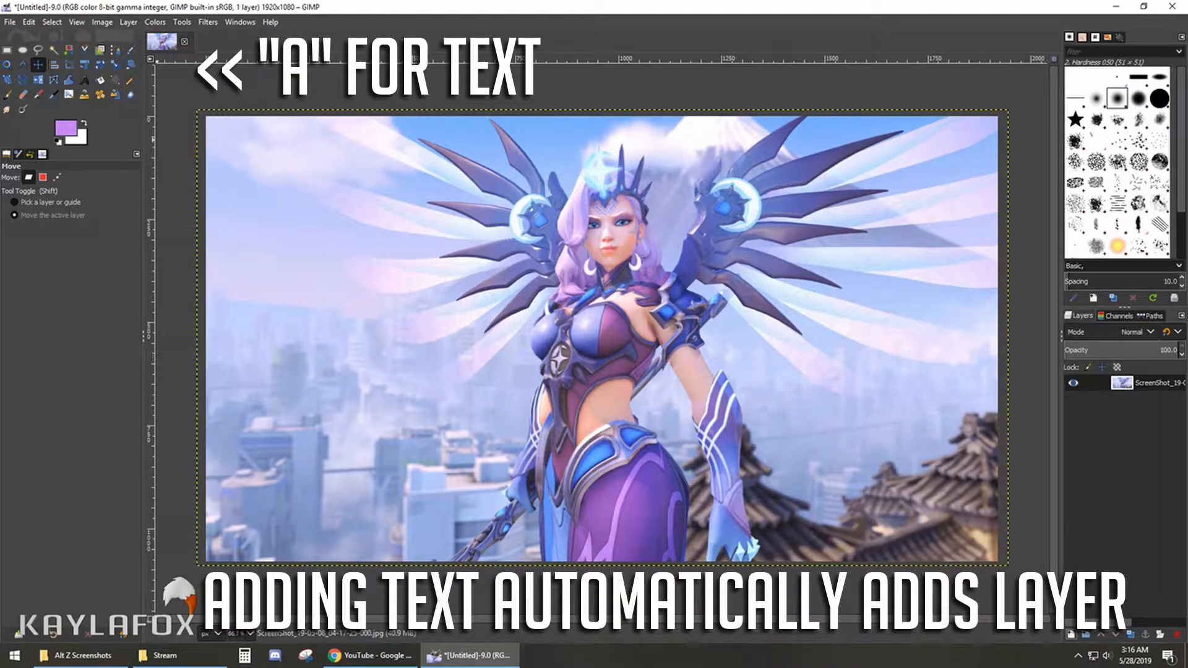
click(84, 80)
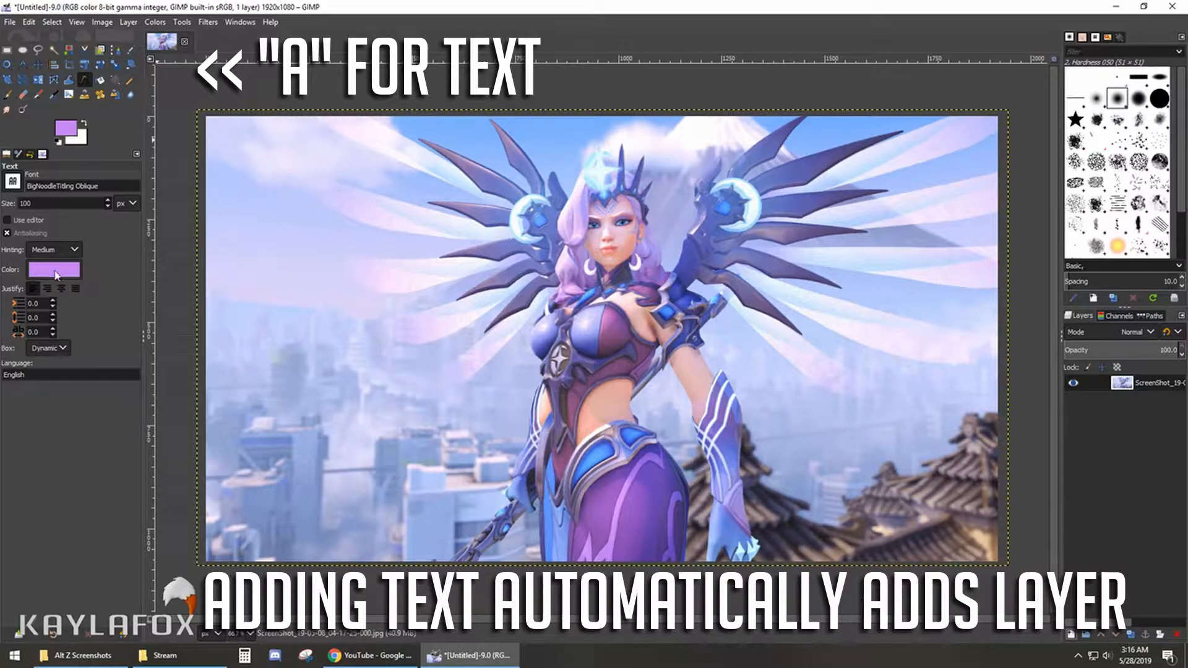
click(54, 271)
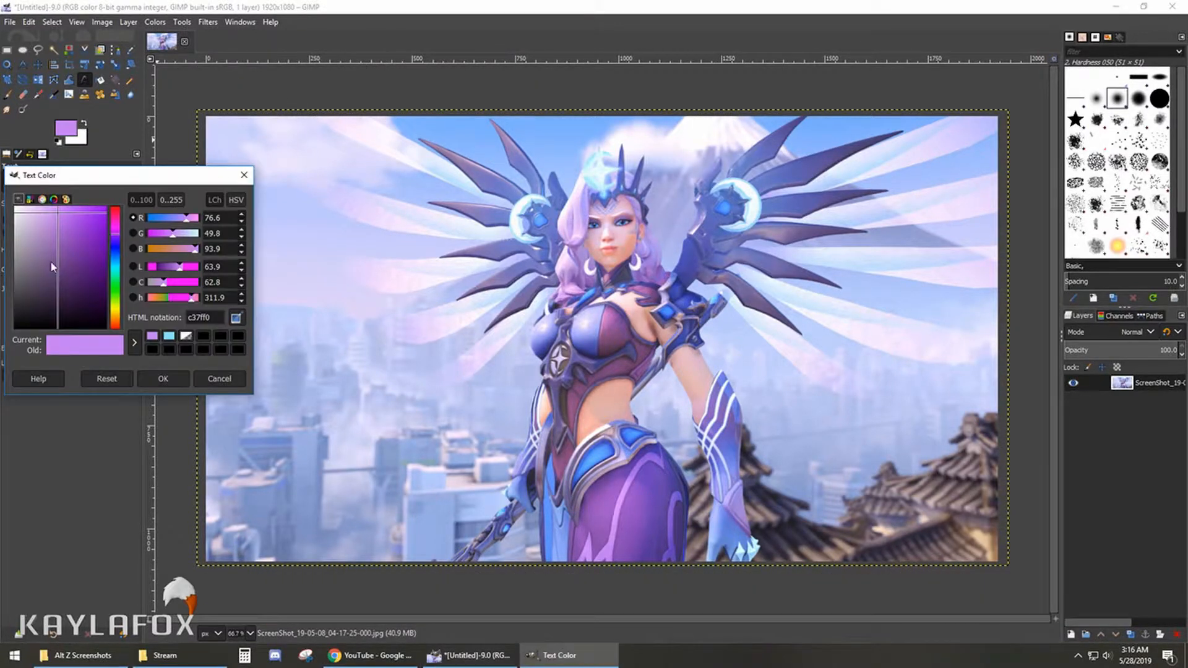
drag(57, 212, 11, 205)
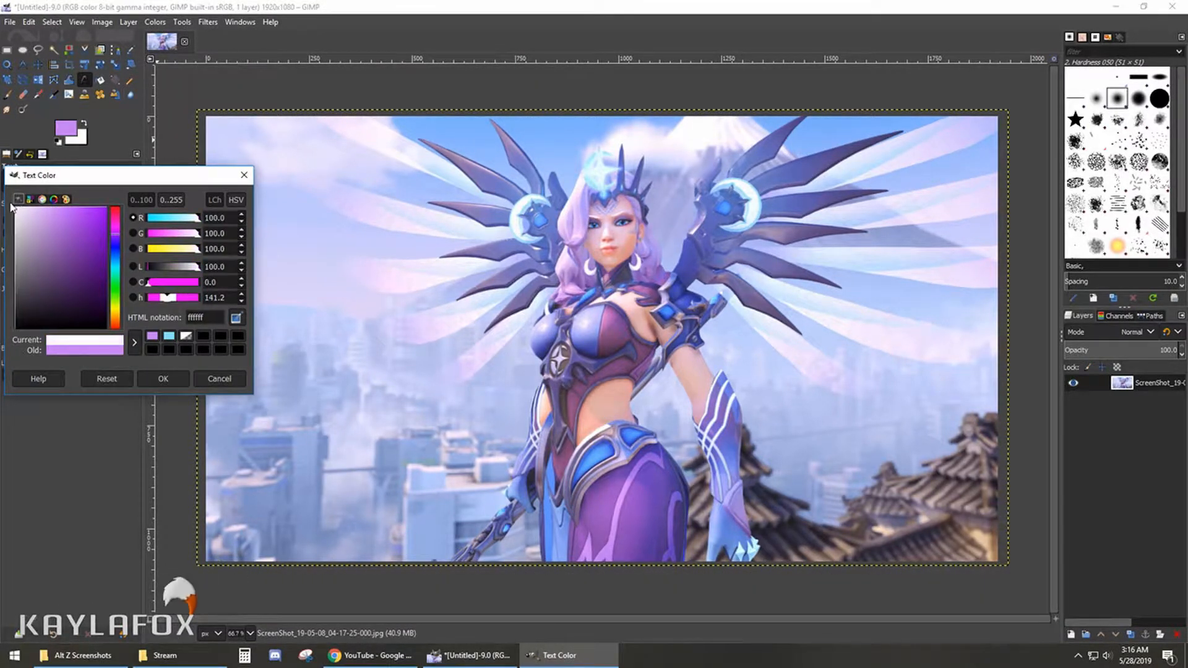
click(162, 379)
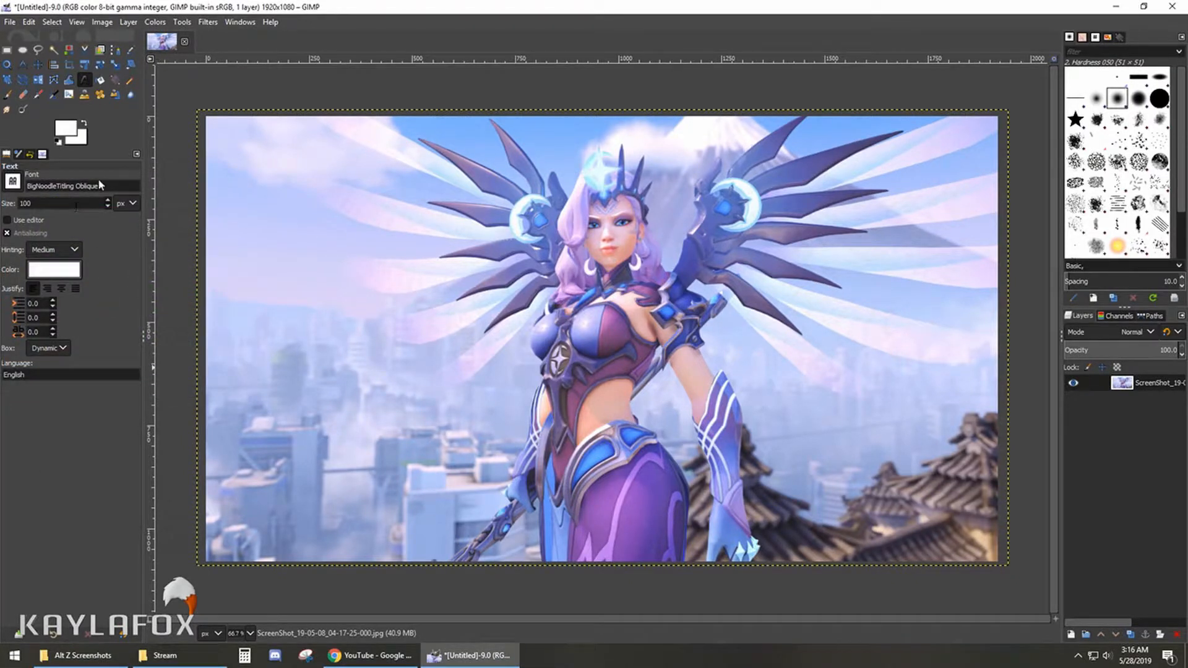
- Look through the available fonts, search for "big" and choose BigNoodleTitling Oblique as the text font
click(13, 185)
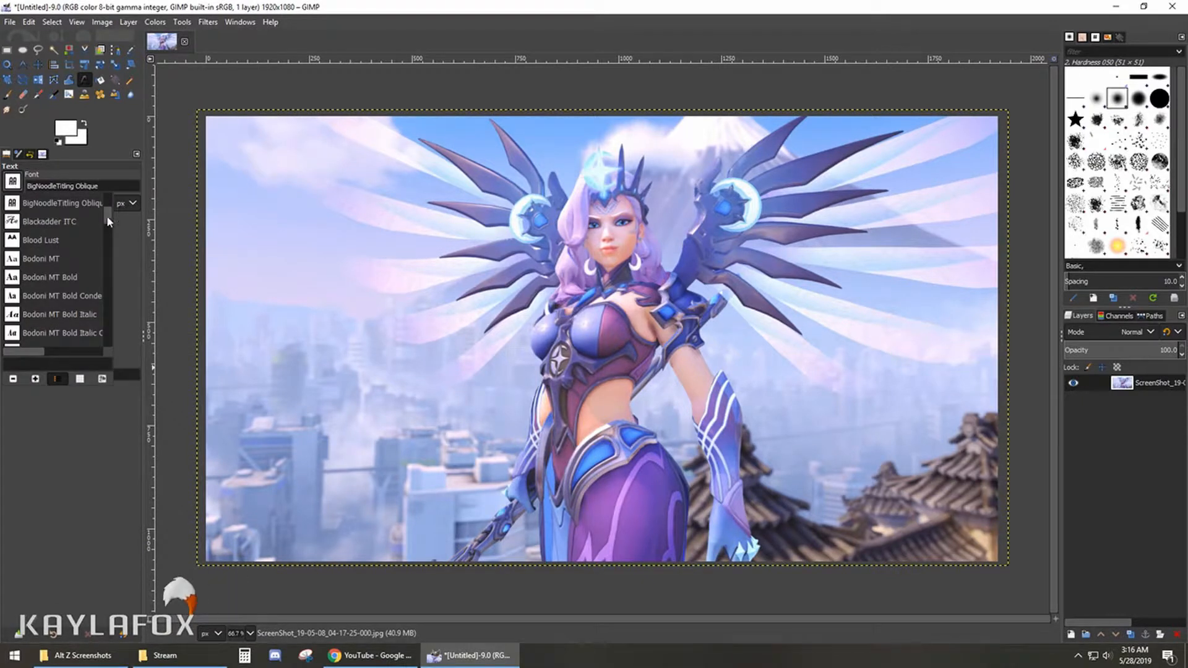
scroll(105, 260, down, 5)
scroll(103, 303, up, 15)
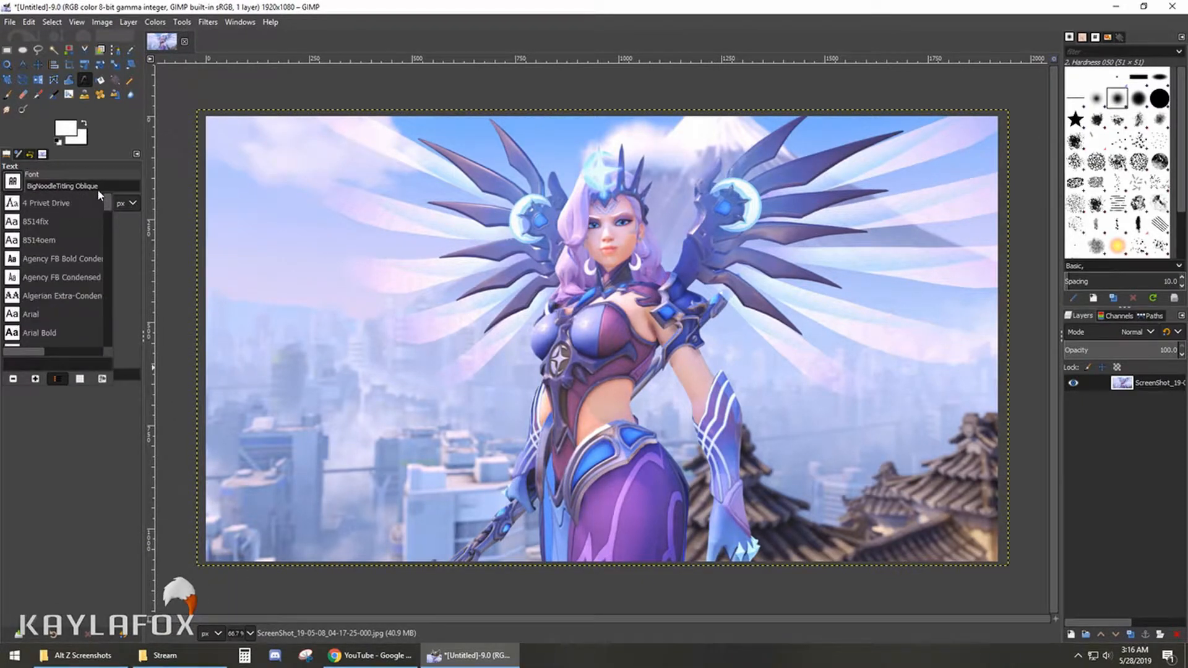
click(13, 184)
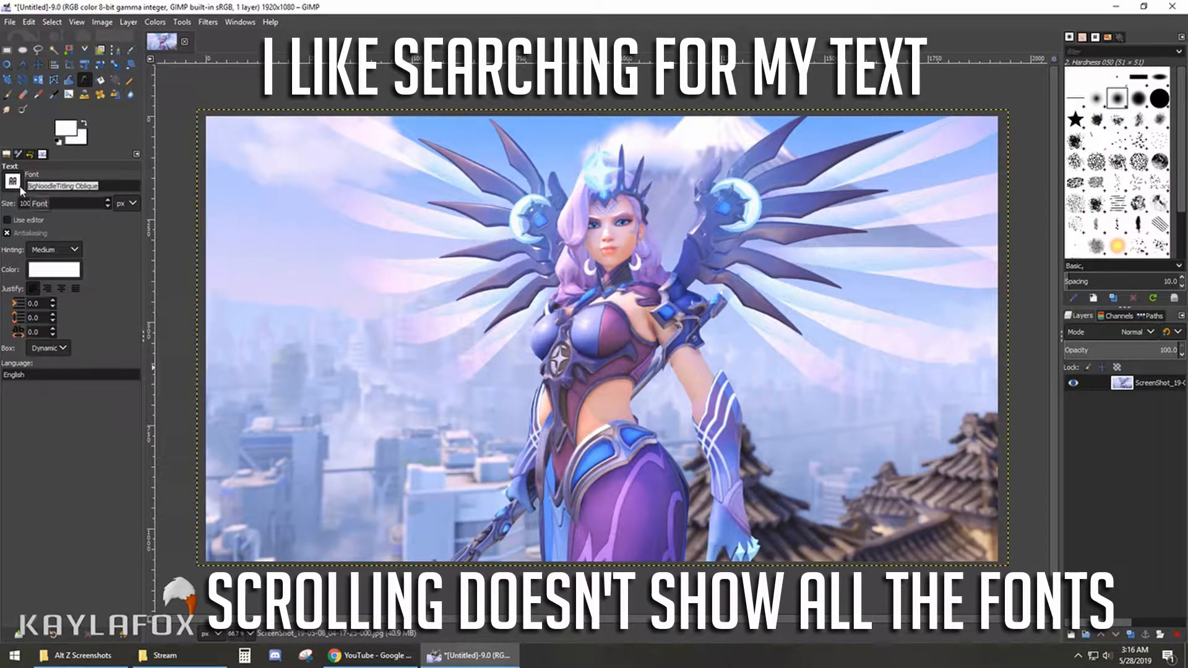
text(big)
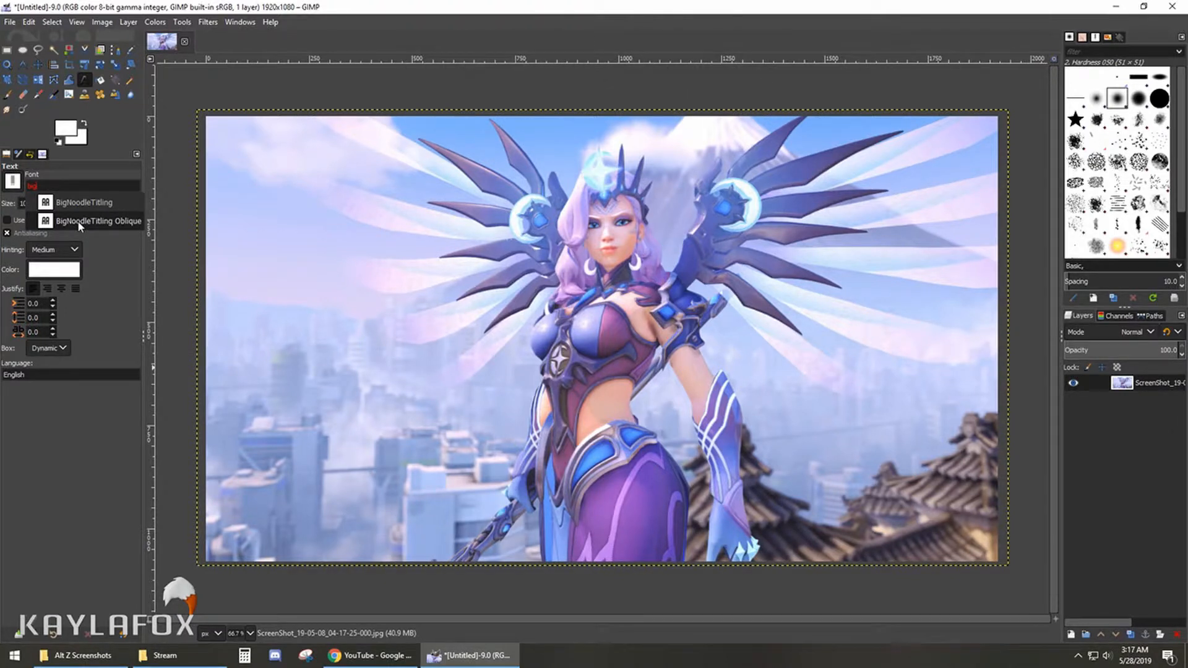
click(77, 221)
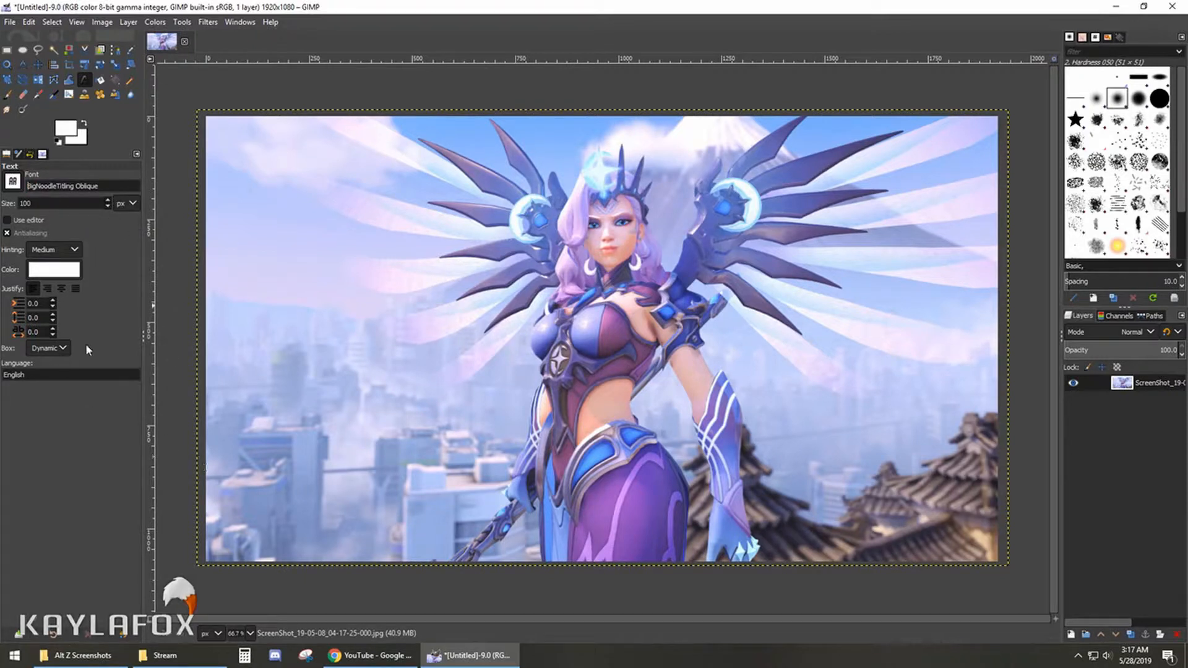
- Add the two-line text "Season 14" / "HIGHLIGHTS" in the sky area beside the character
click(266, 184)
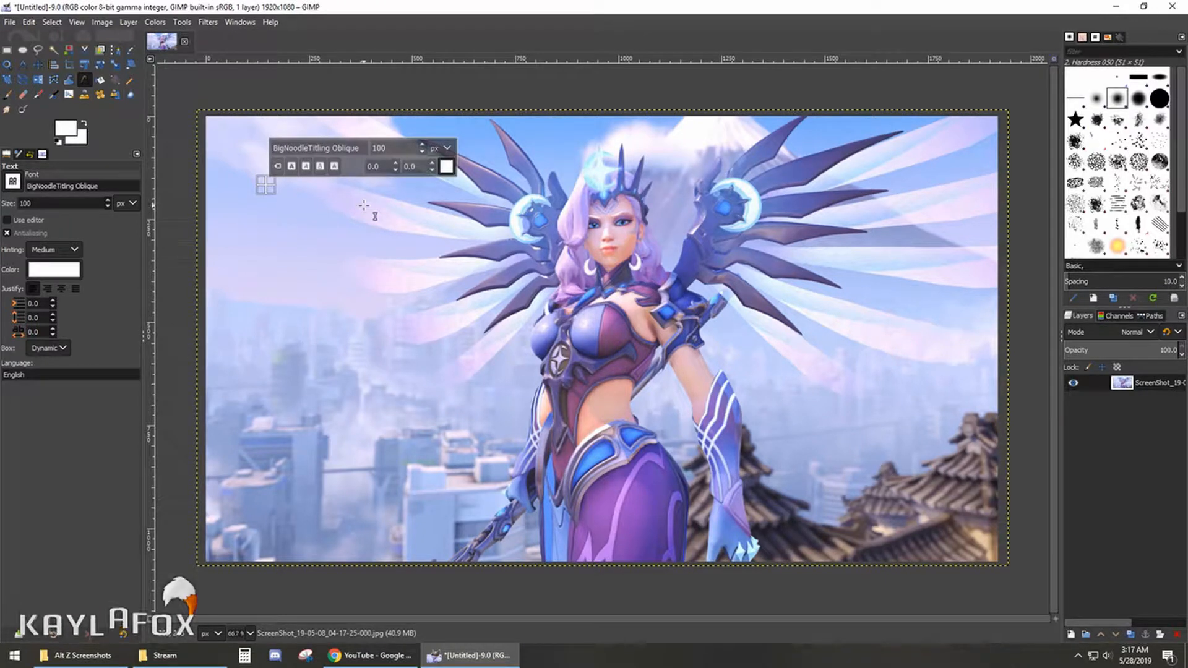
text(Season 14)
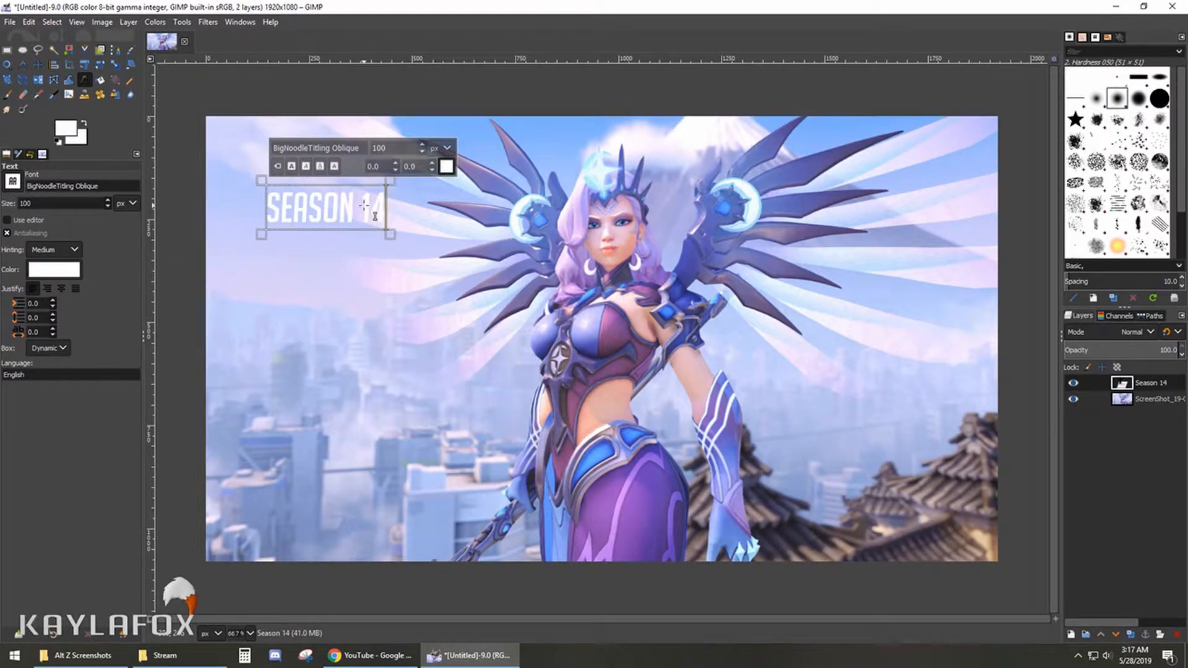
key(Return)
text(HIGHT)
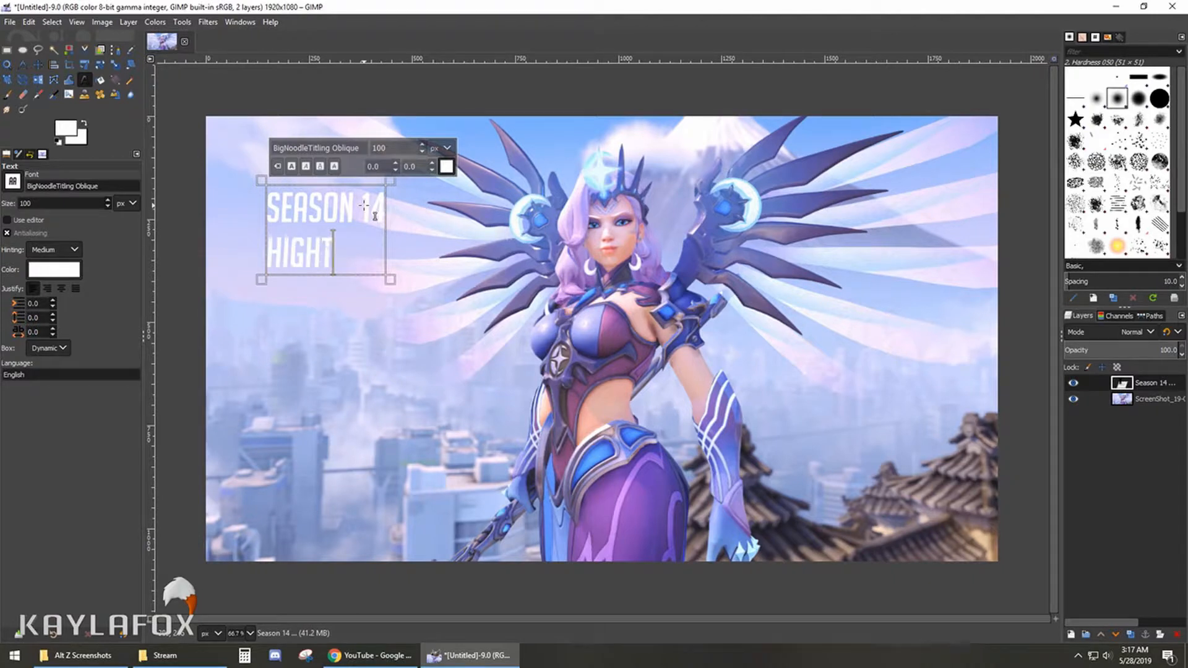
key(BackSpace)
text(LIGHTS)
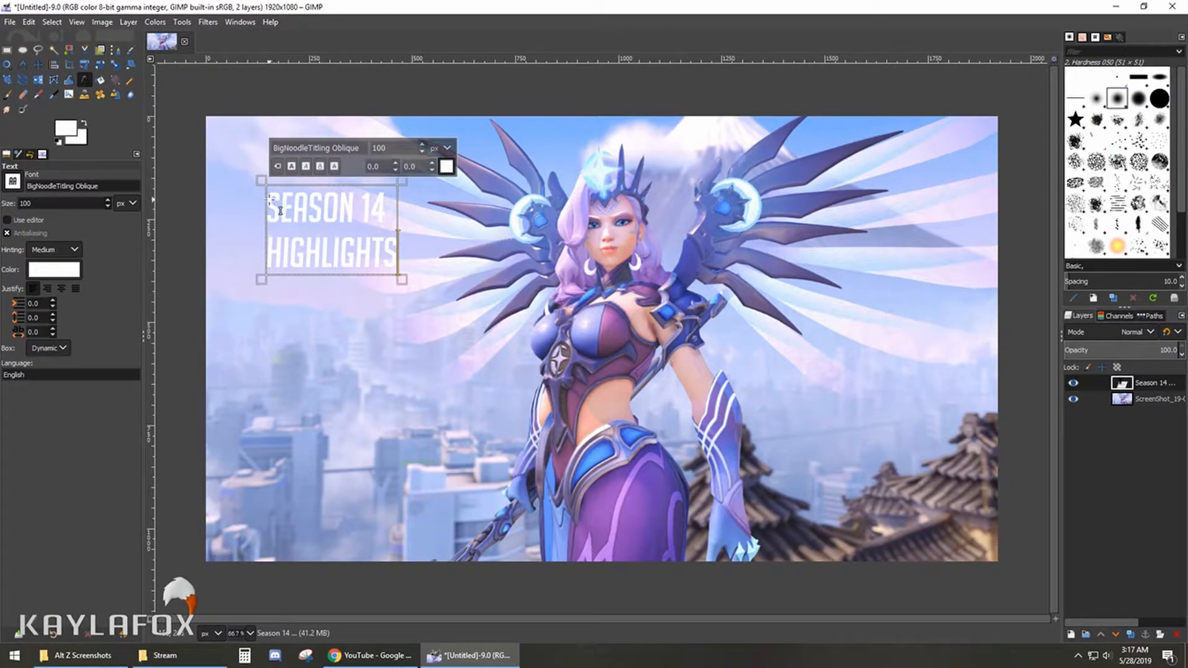
- Set the font size of the entire "Season 14 HIGHLIGHTS" text to 200 px
drag(267, 207, 409, 270)
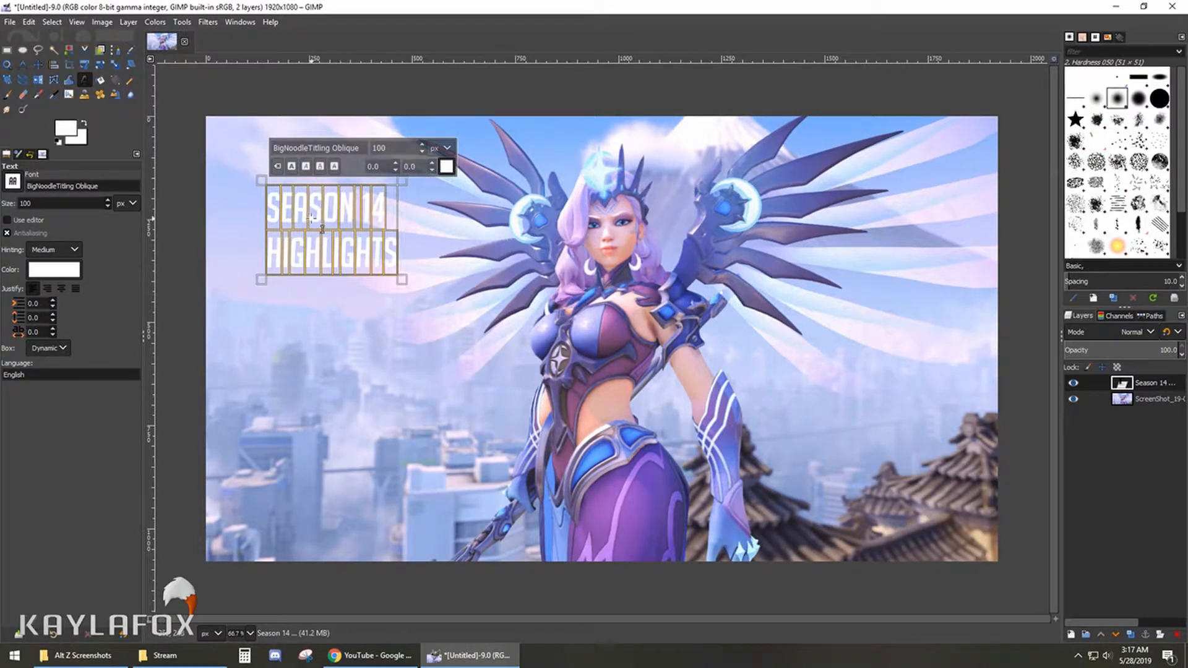
drag(407, 149, 359, 149)
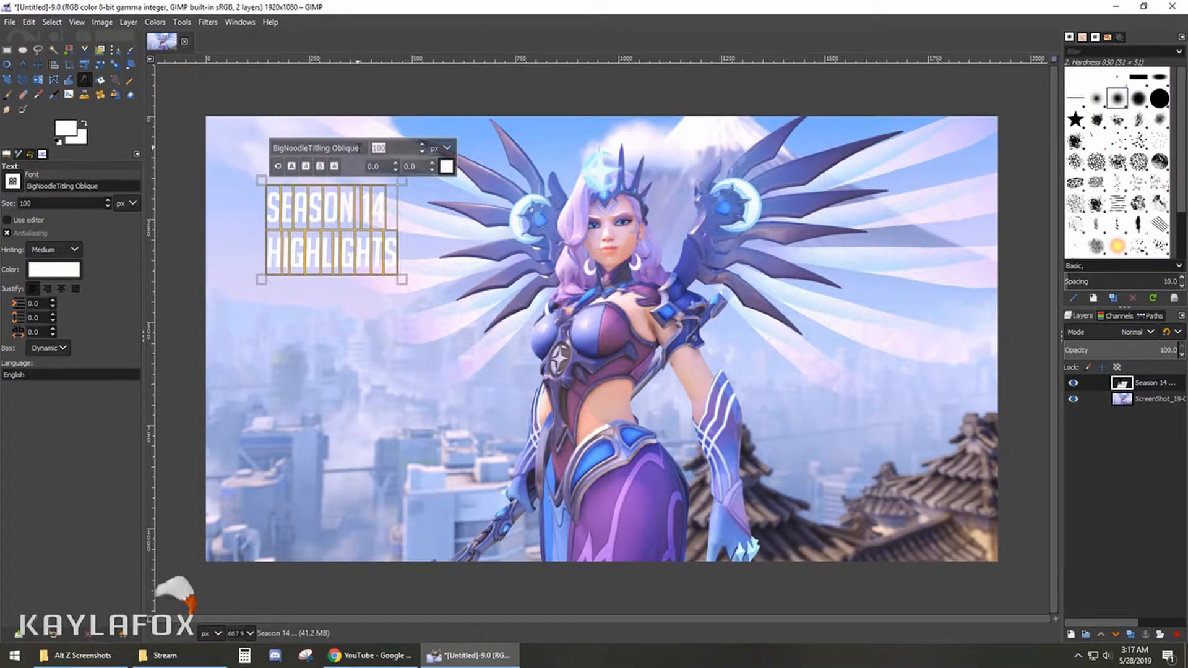
text(200)
key(Return)
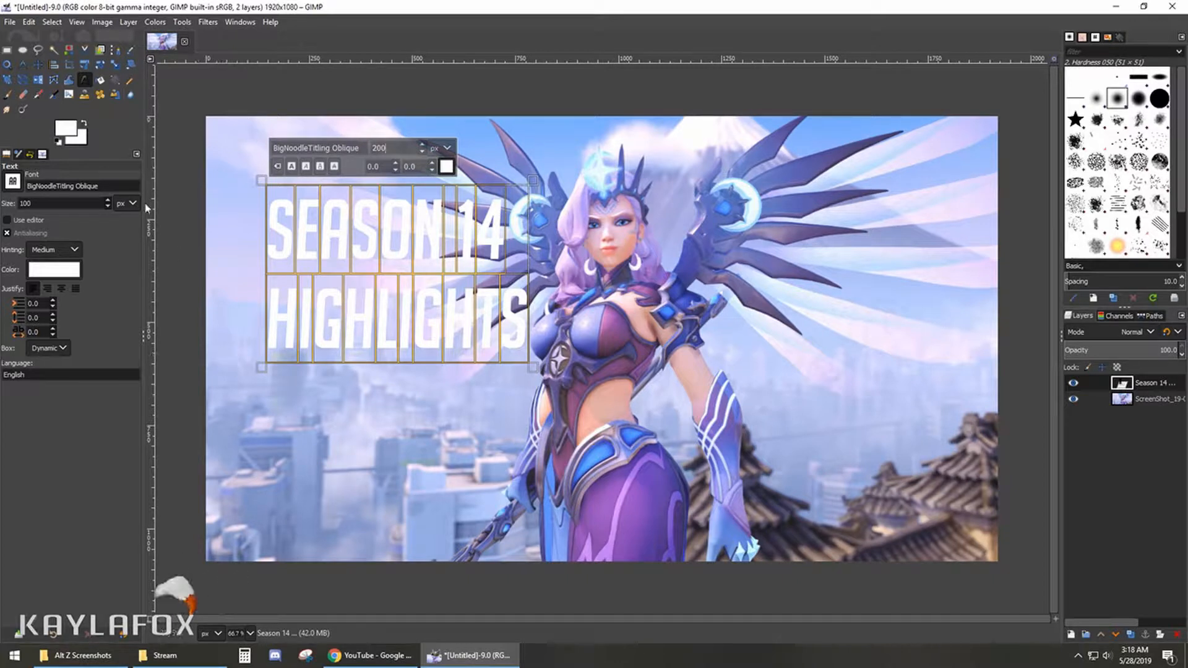
- Move the "Season 14 HIGHLIGHTS" text closer to the image's left edge and slightly higher, away from the character
click(37, 65)
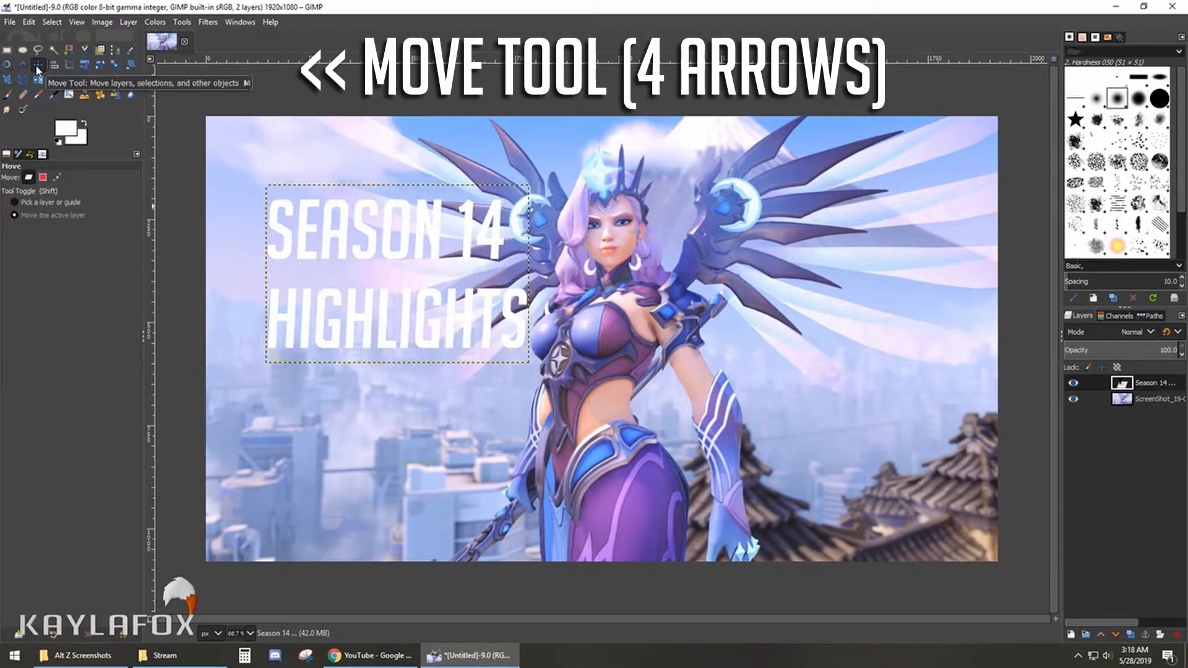
drag(400, 276, 376, 270)
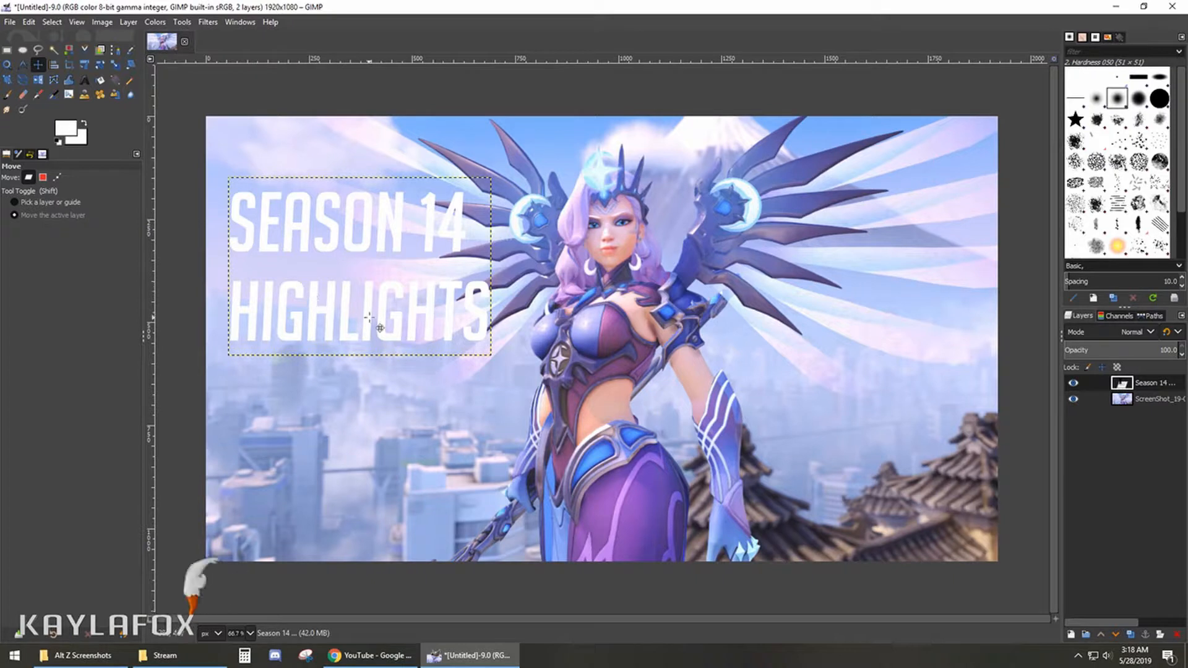
- Try a Drop Shadow with the default settings on the title while its text box still fits tightly
click(208, 22)
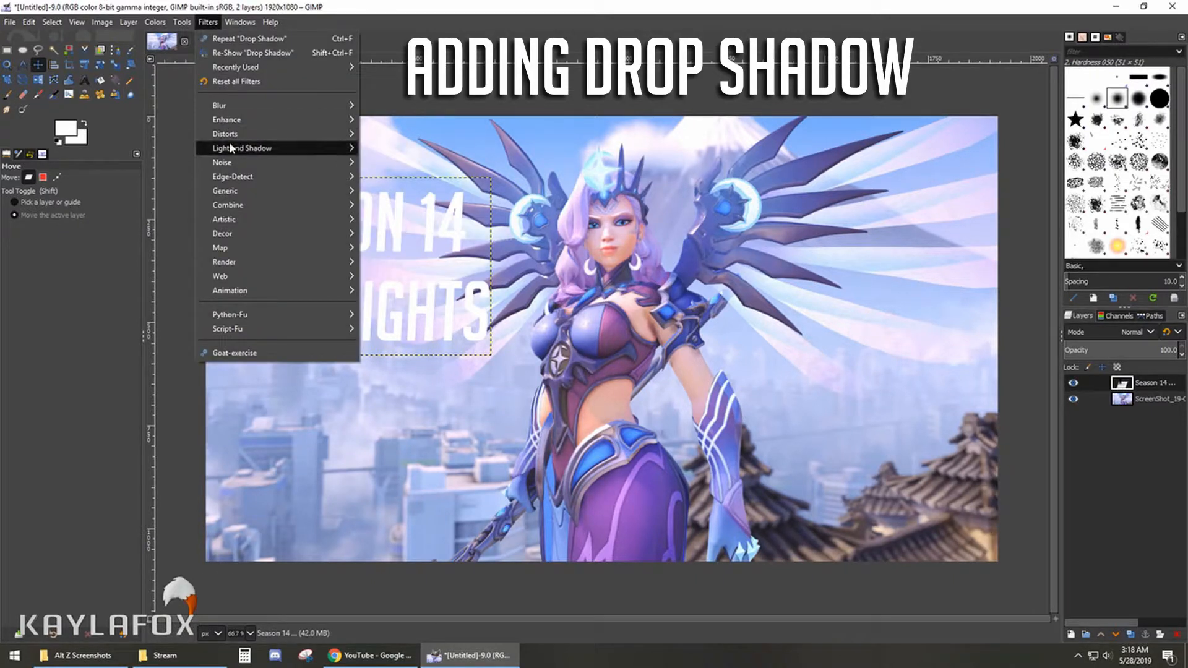
mouse_move(230, 148)
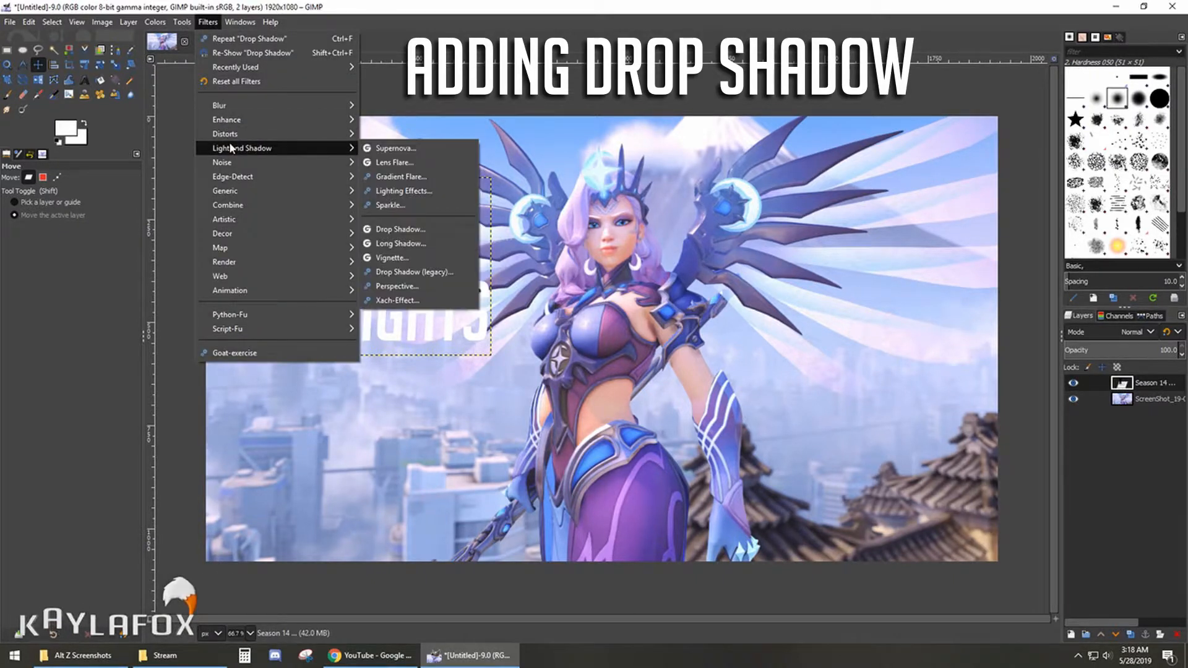
click(424, 225)
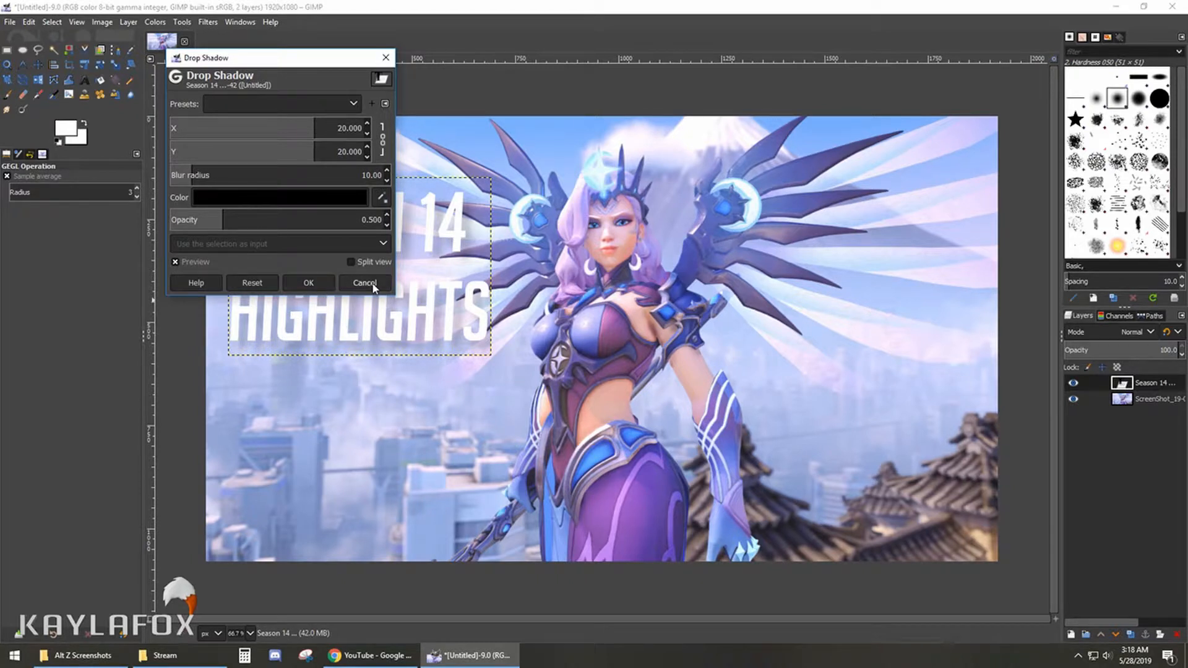
click(308, 283)
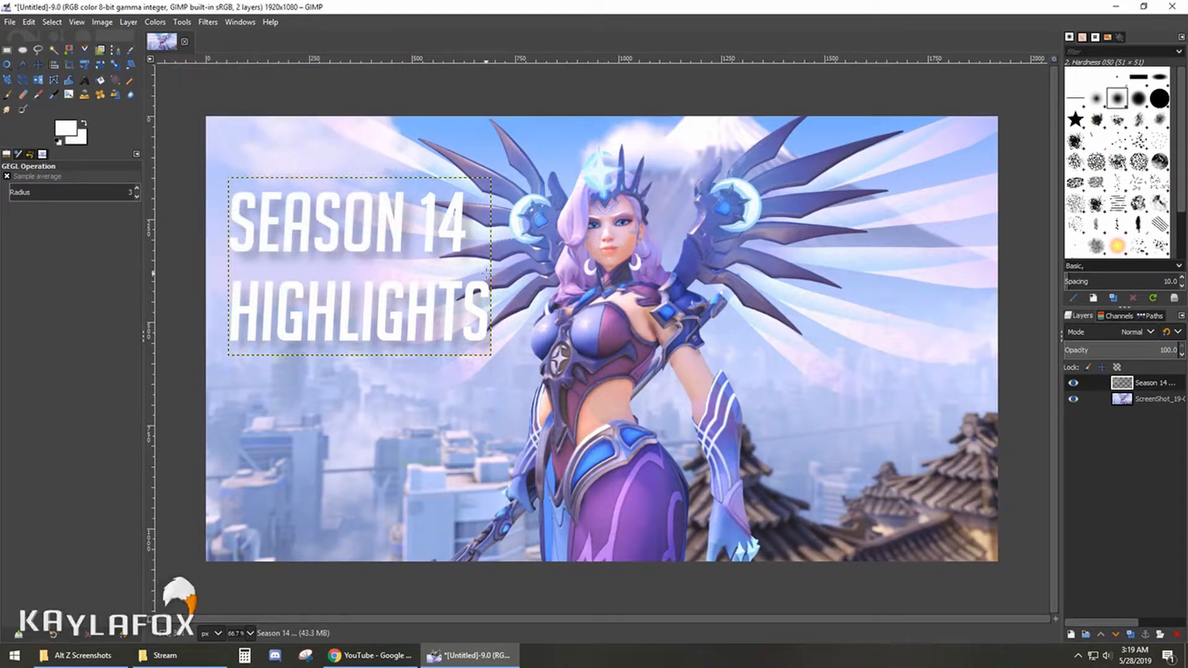
- Reopen the title for text editing, discarding its layer modifications, and enlarge its box to the right and downward to leave space for a shadow
click(85, 78)
click(439, 285)
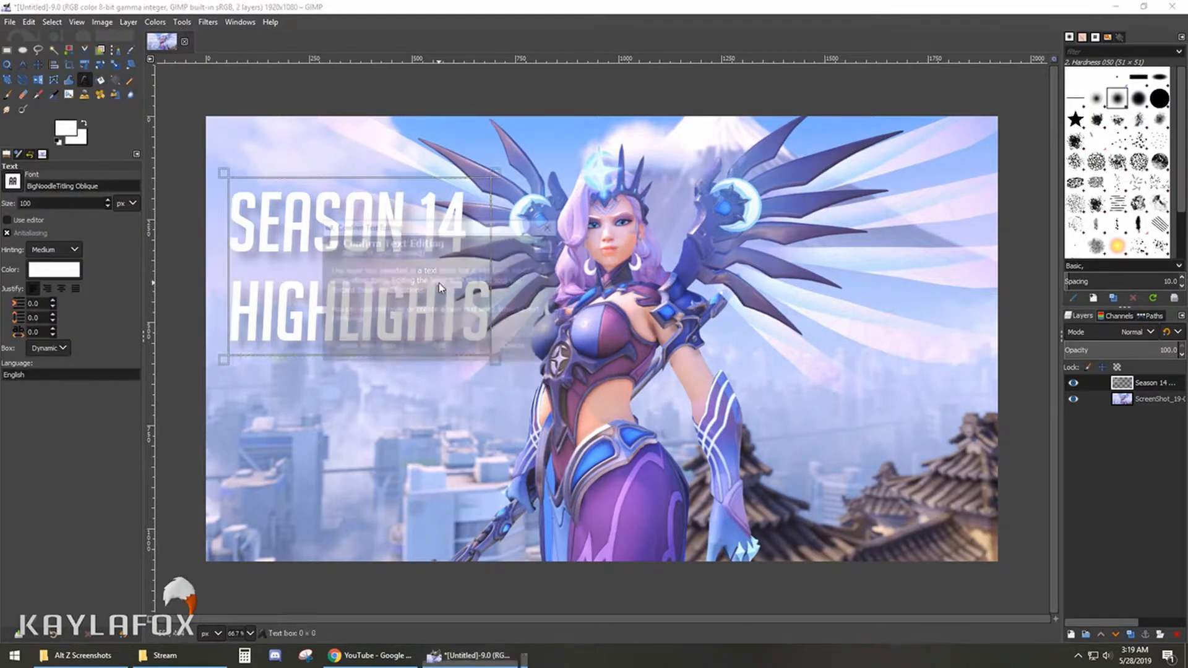
click(453, 354)
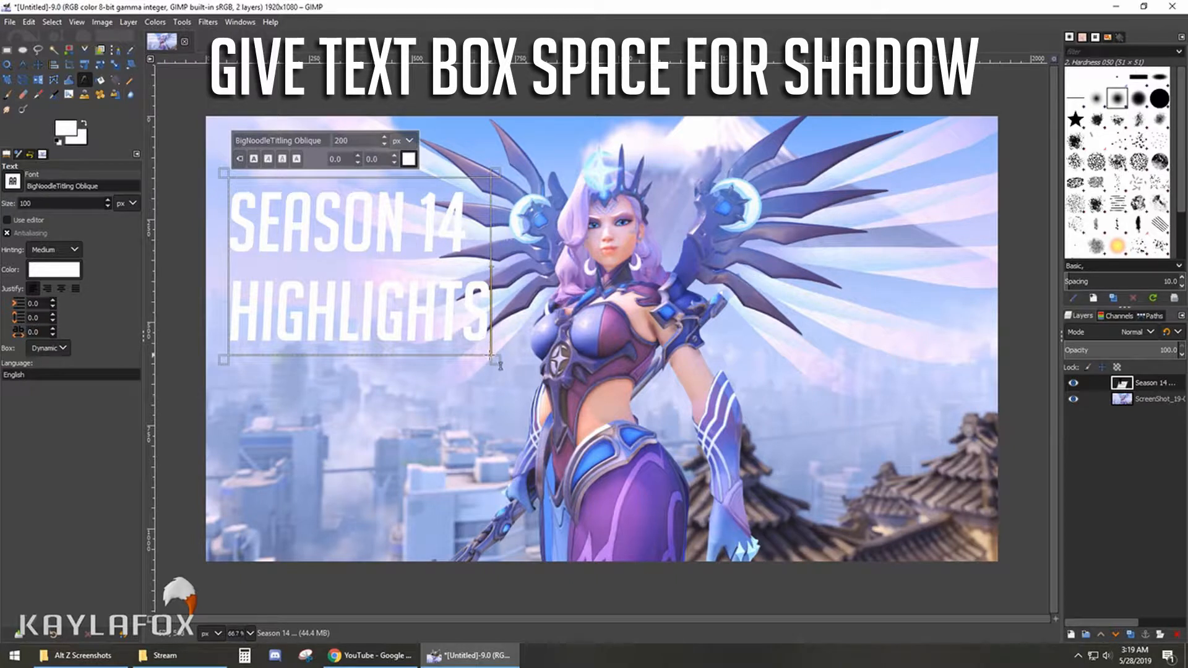
drag(495, 359, 526, 380)
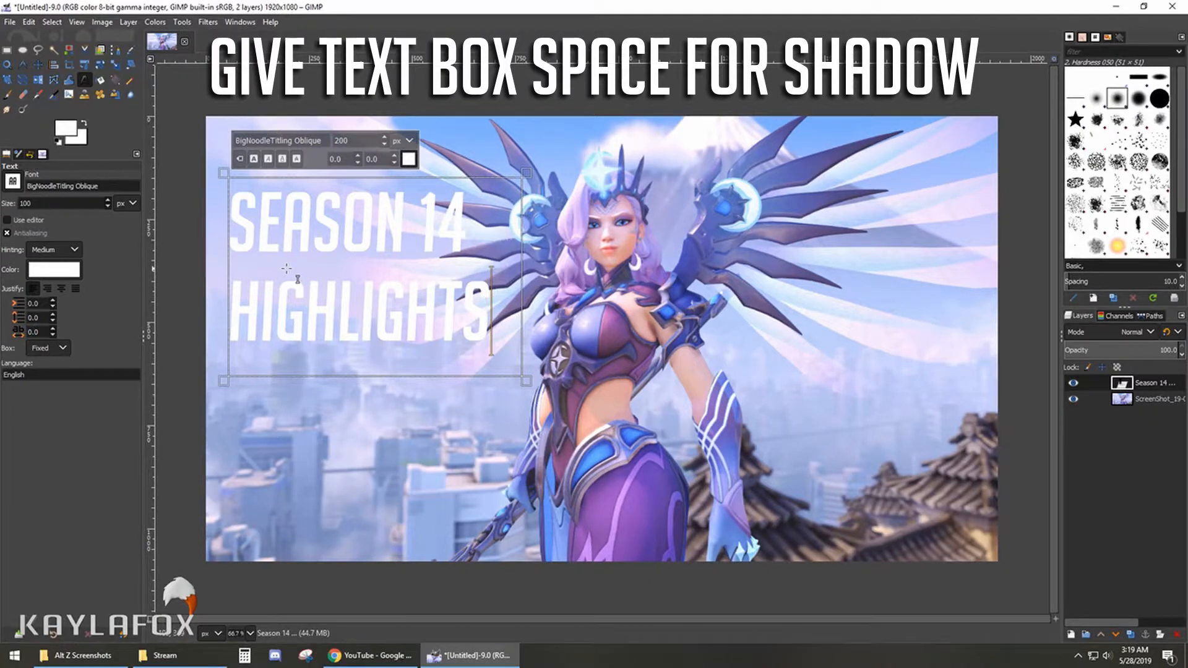
- Apply a Drop Shadow with the default settings to the title in its enlarged text box
click(208, 22)
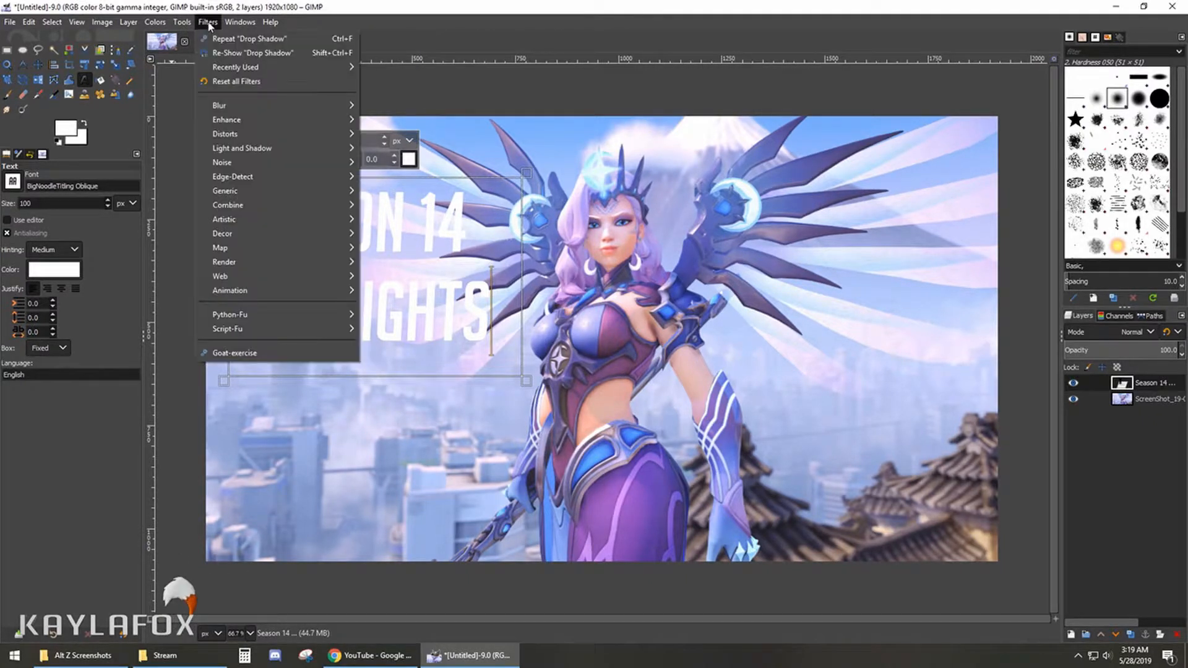
mouse_move(236, 149)
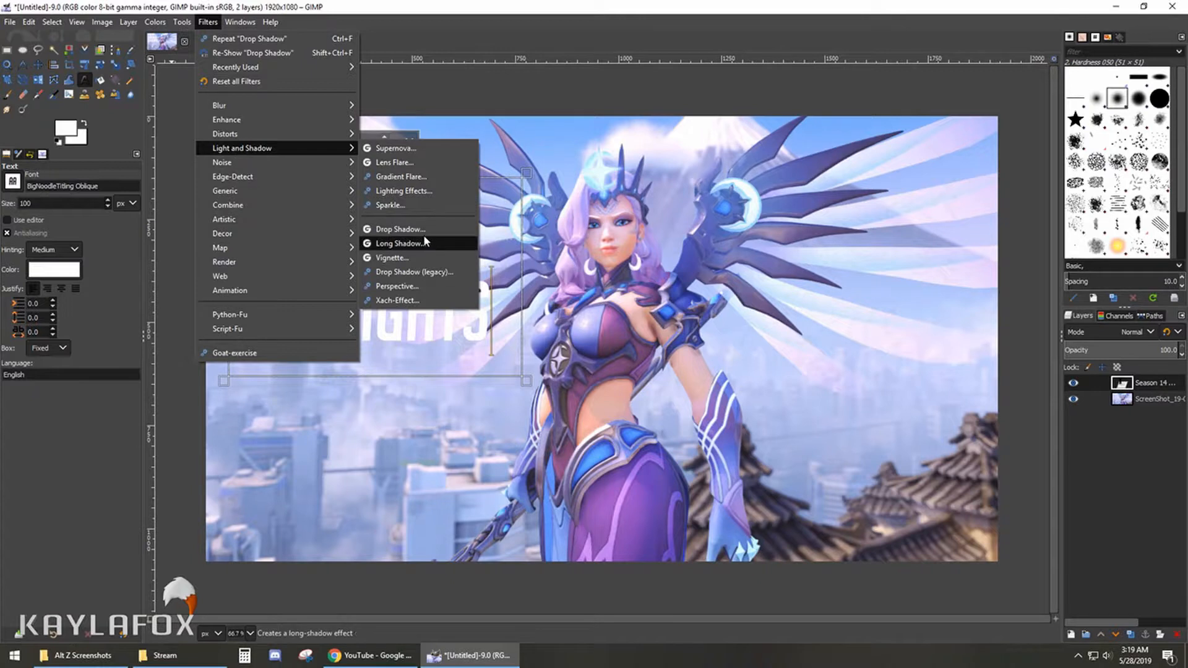
click(405, 229)
click(309, 284)
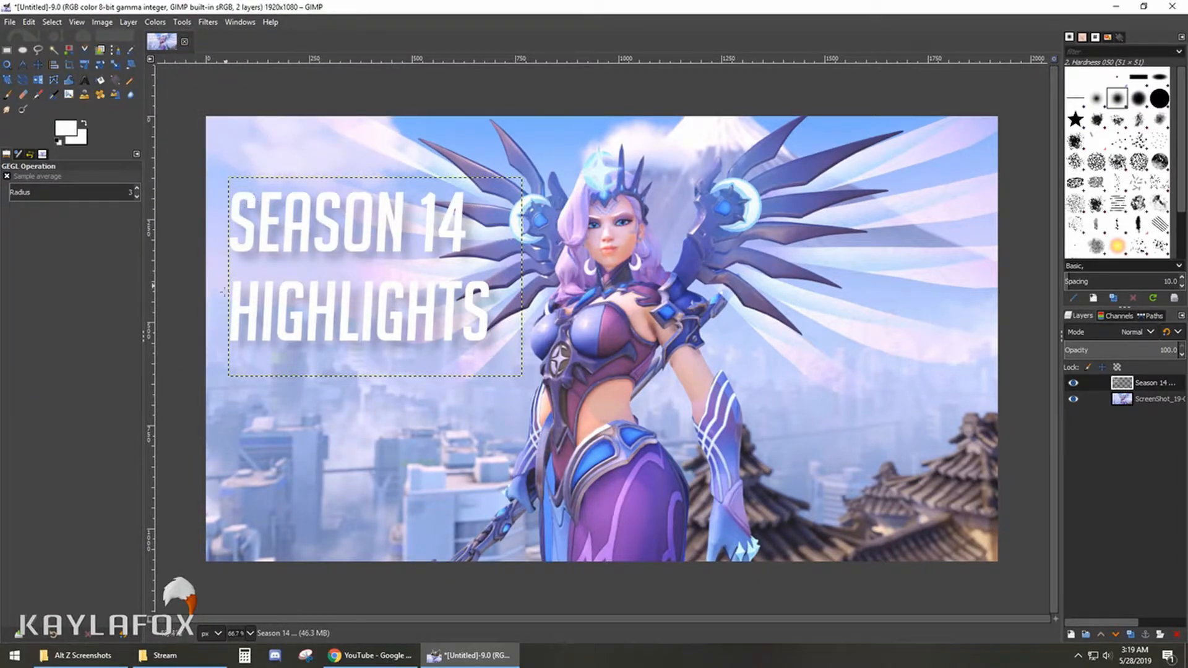
- Apply a second Drop Shadow to the title with X and Y 20, blur radius 10 and opacity 0.5
click(207, 22)
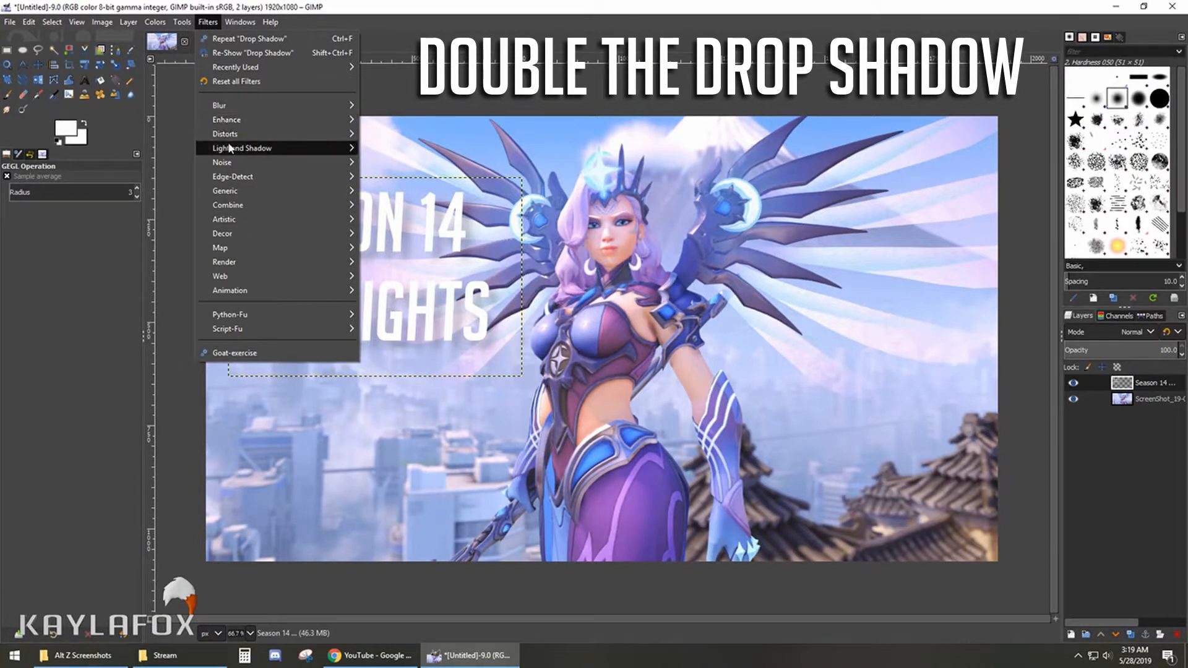
mouse_move(229, 148)
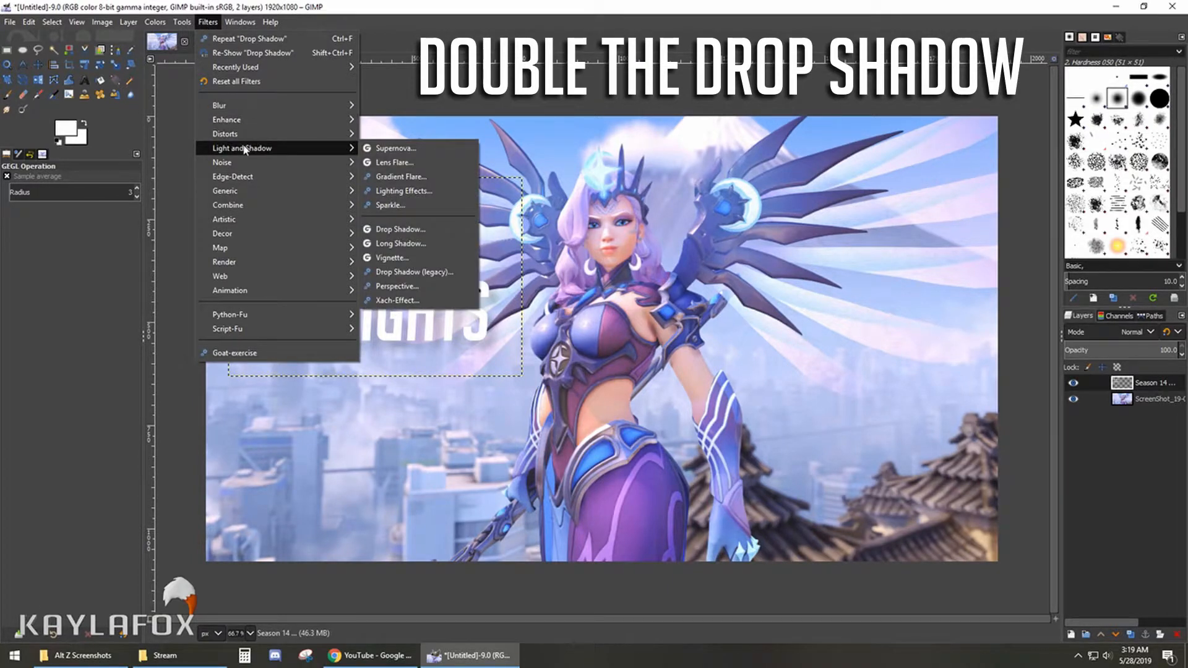
click(399, 229)
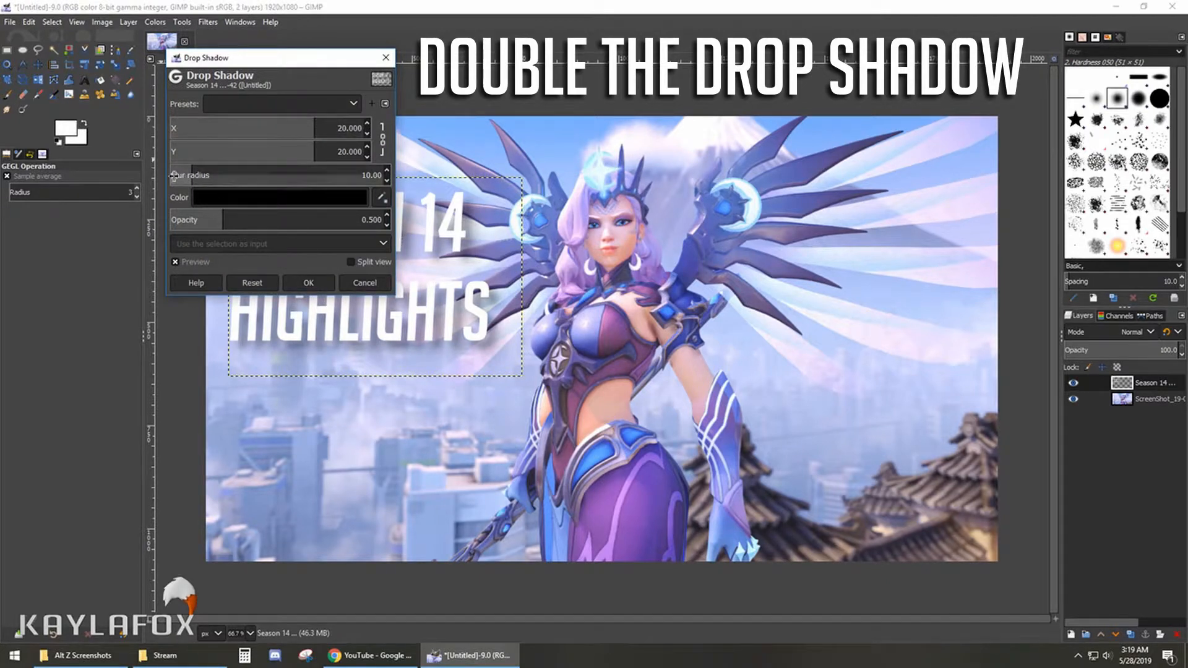
click(303, 283)
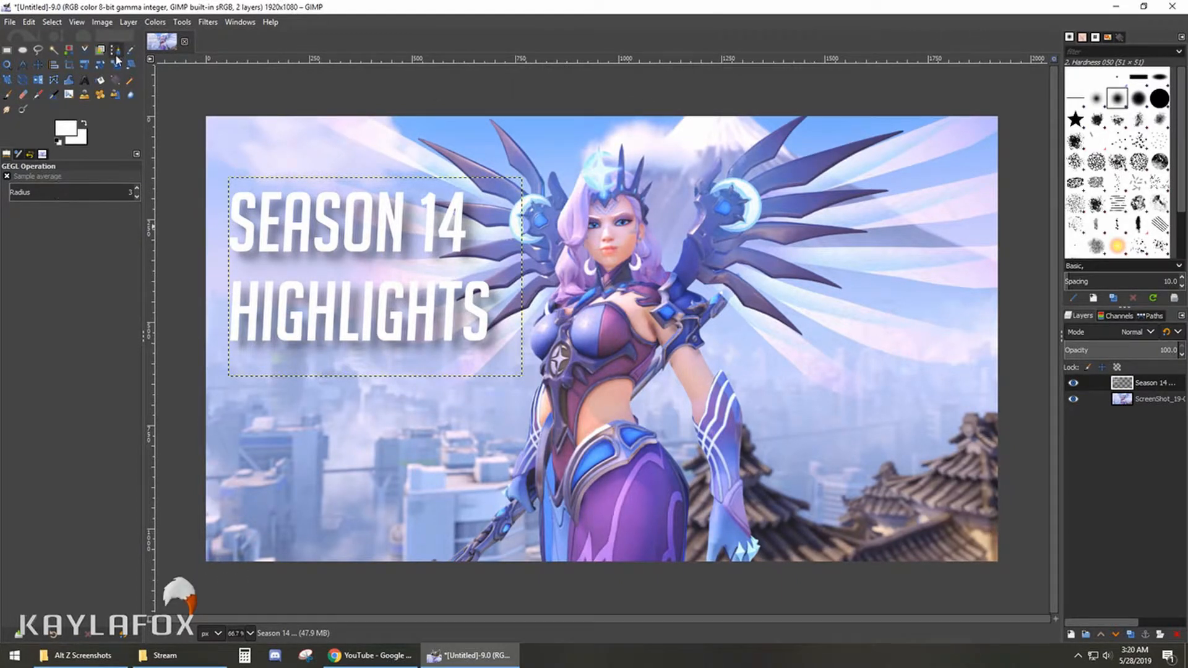
- Add a new right-justified 100 px text to the right of the character with the lines "boop suicide" and "turret carries"
click(81, 80)
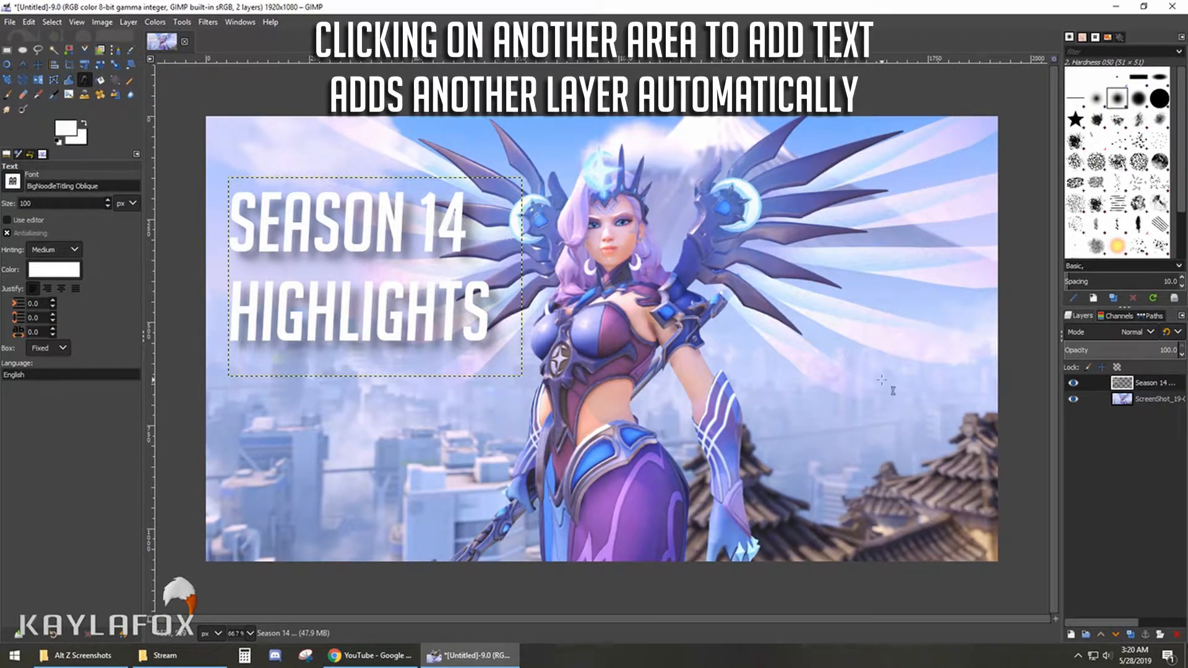
click(802, 354)
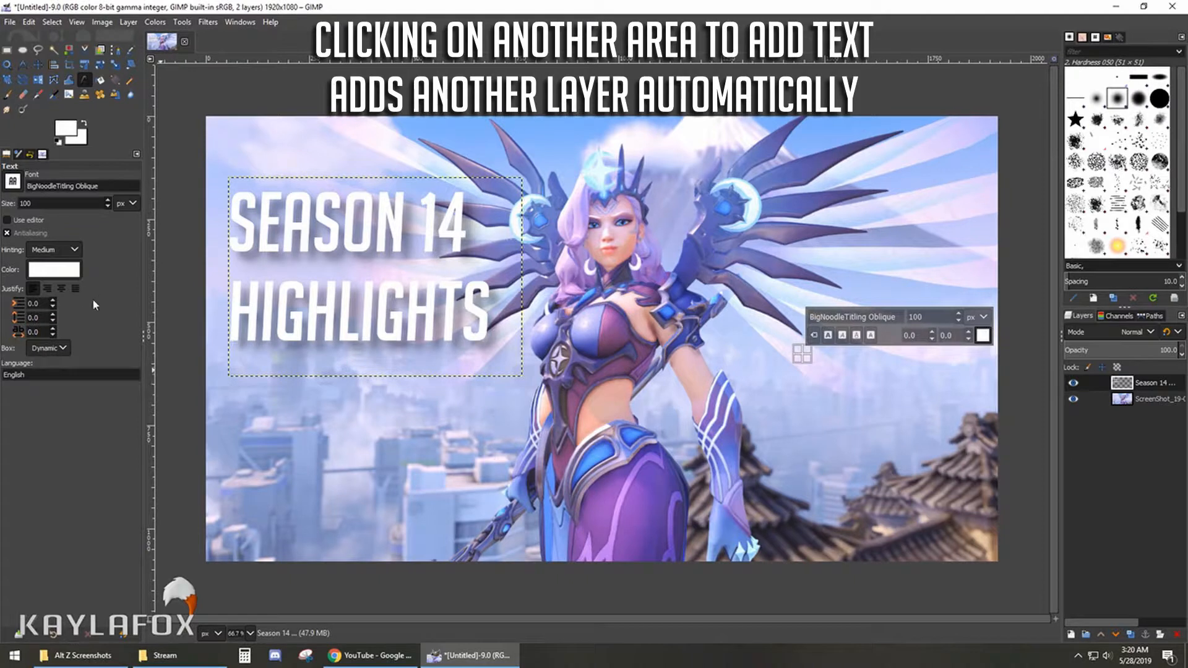
click(47, 289)
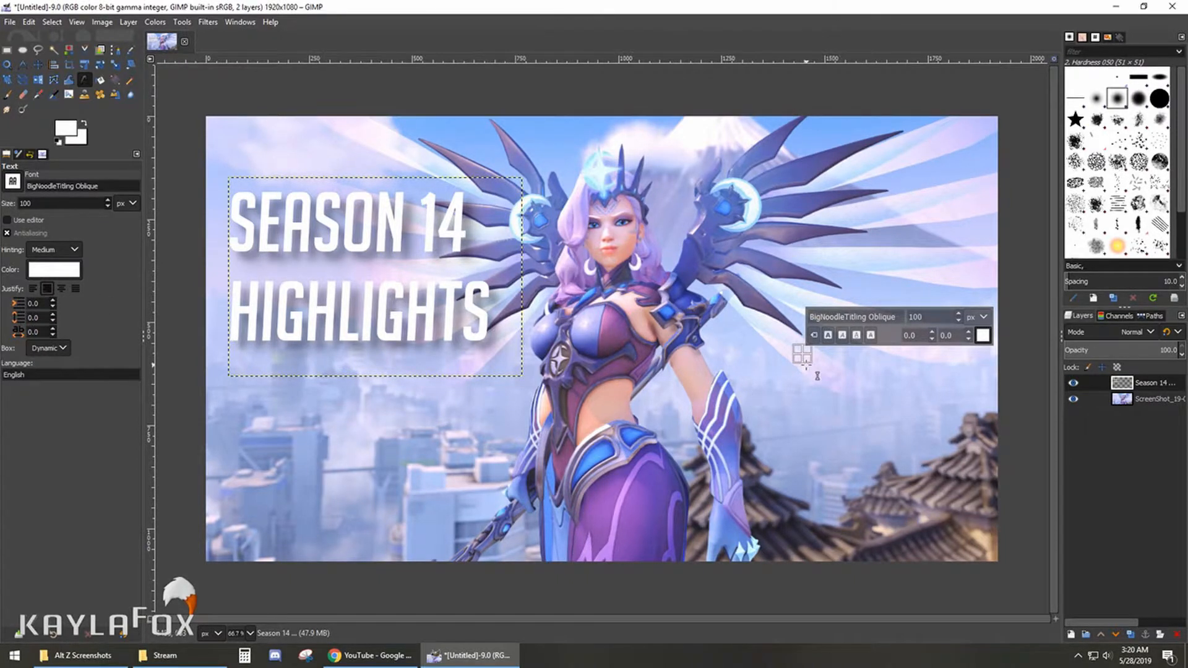
key(b)
key(t)
click(748, 356)
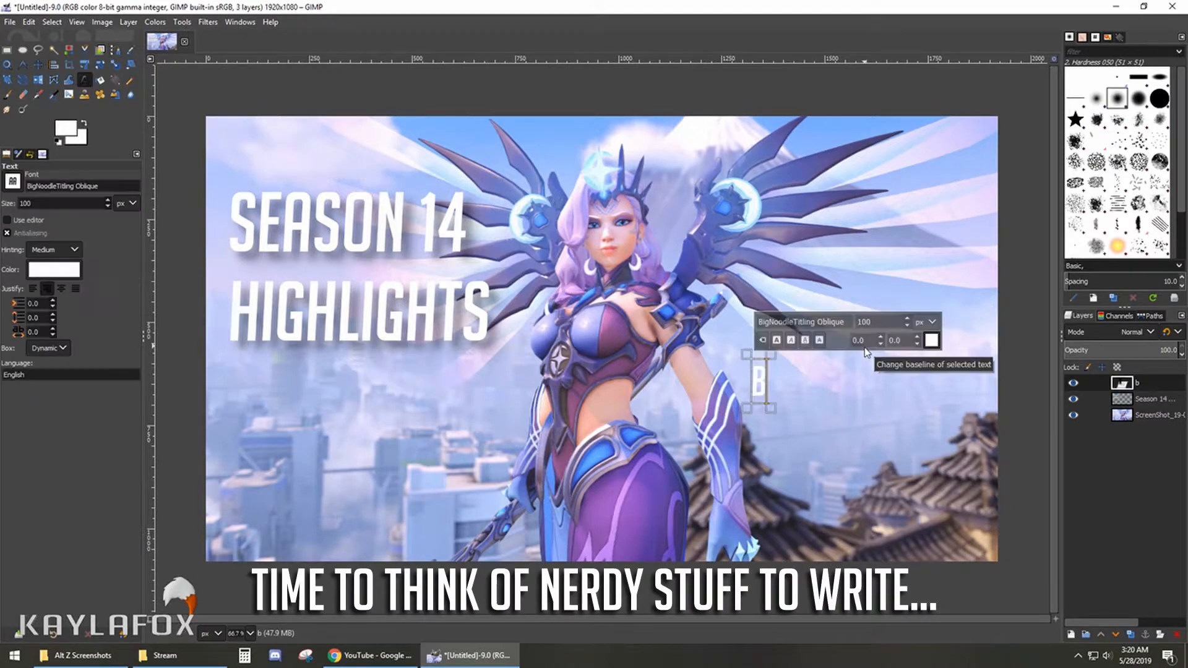
text(boop s)
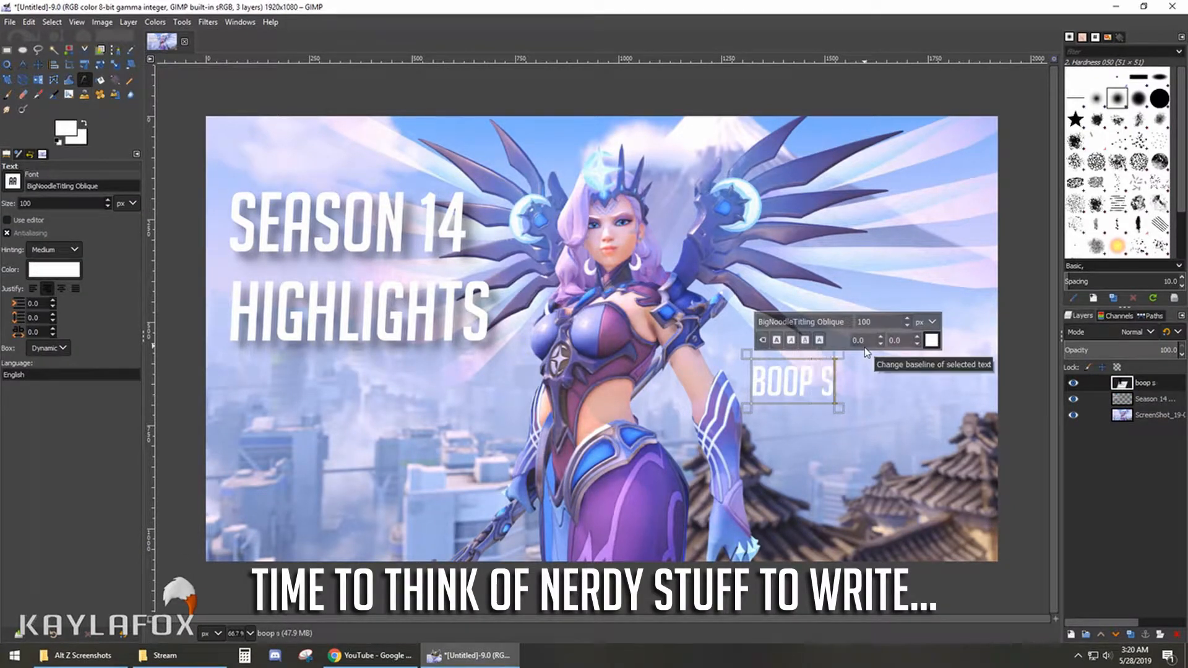
text(uicide)
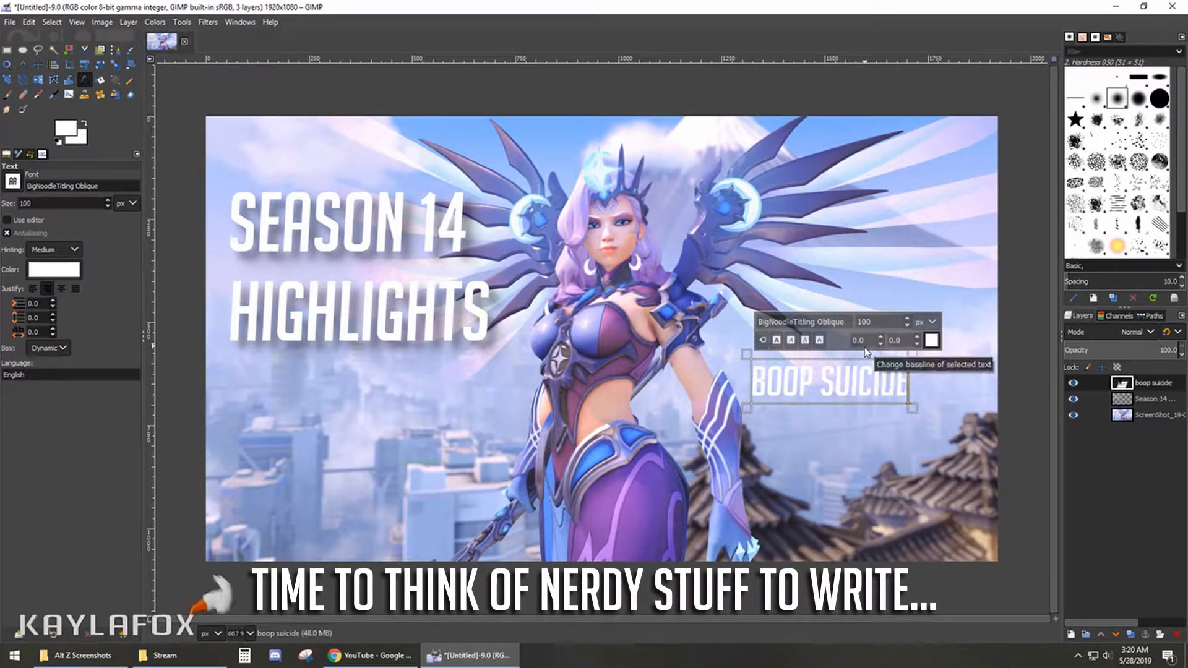
key(Return)
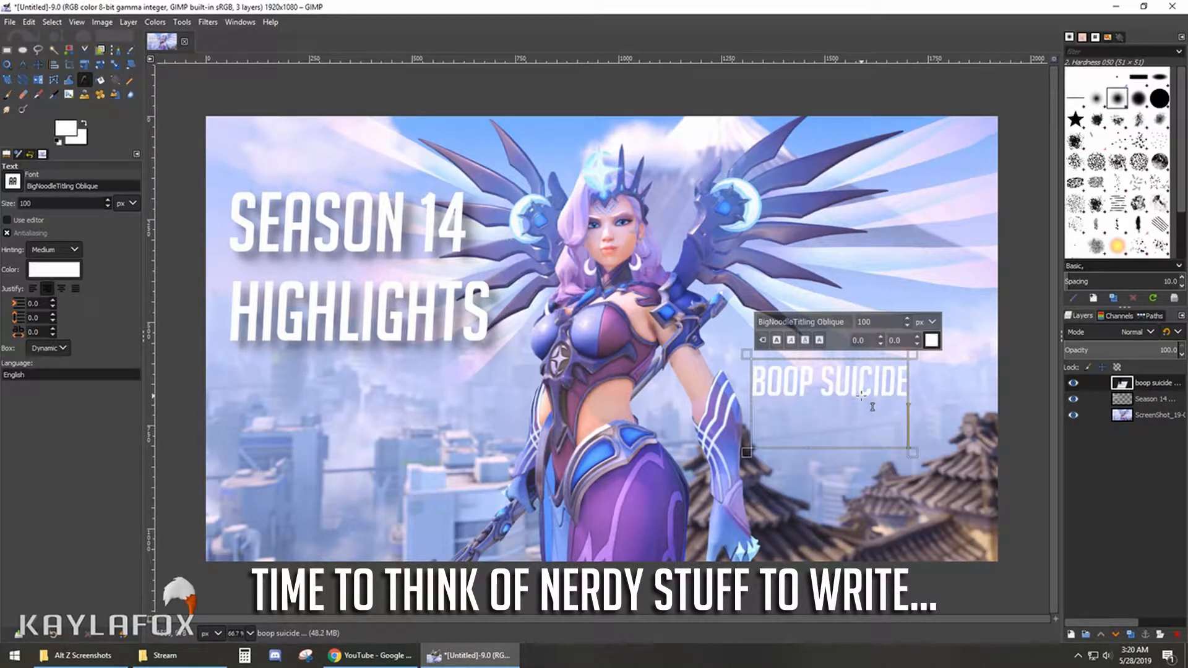
text(turret carries)
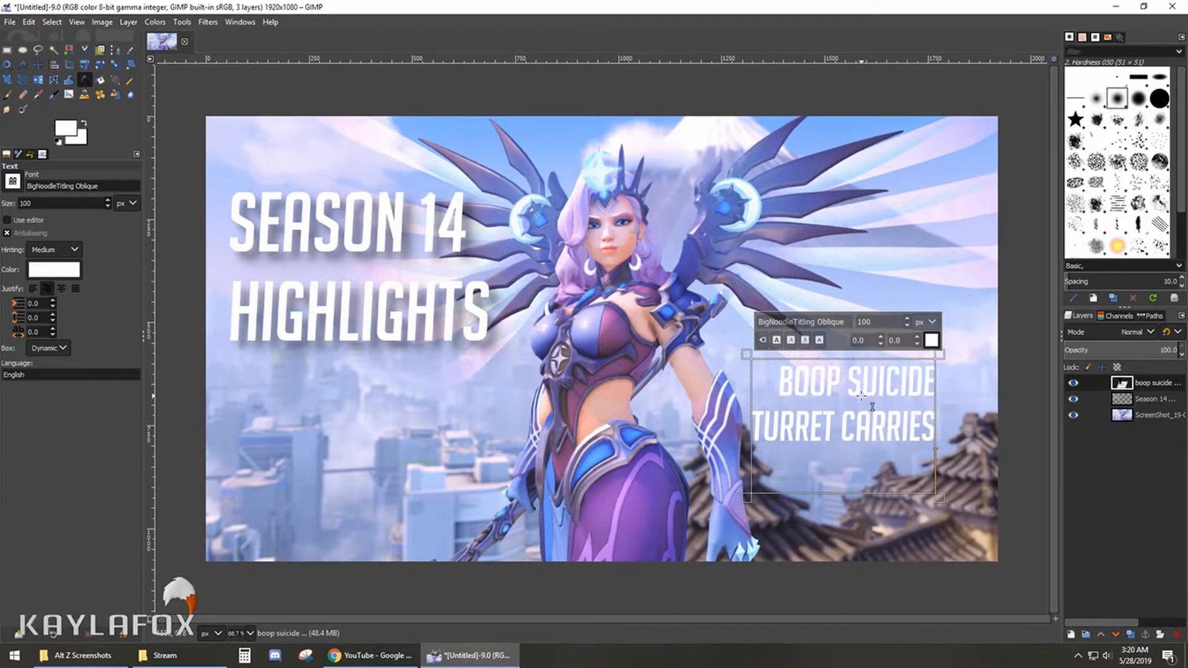
- Switch to File Explorer and look through the clips in the Season 14 folder of the Overwatch videos
click(82, 655)
click(438, 138)
click(386, 189)
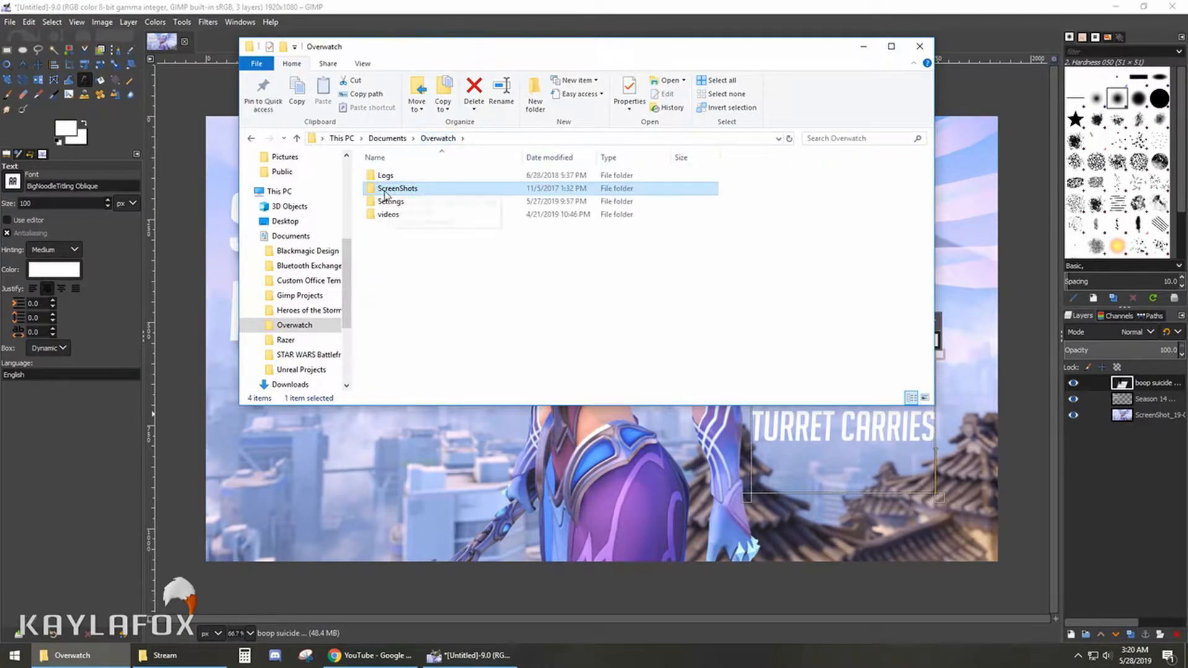
double_click(387, 214)
double_click(409, 179)
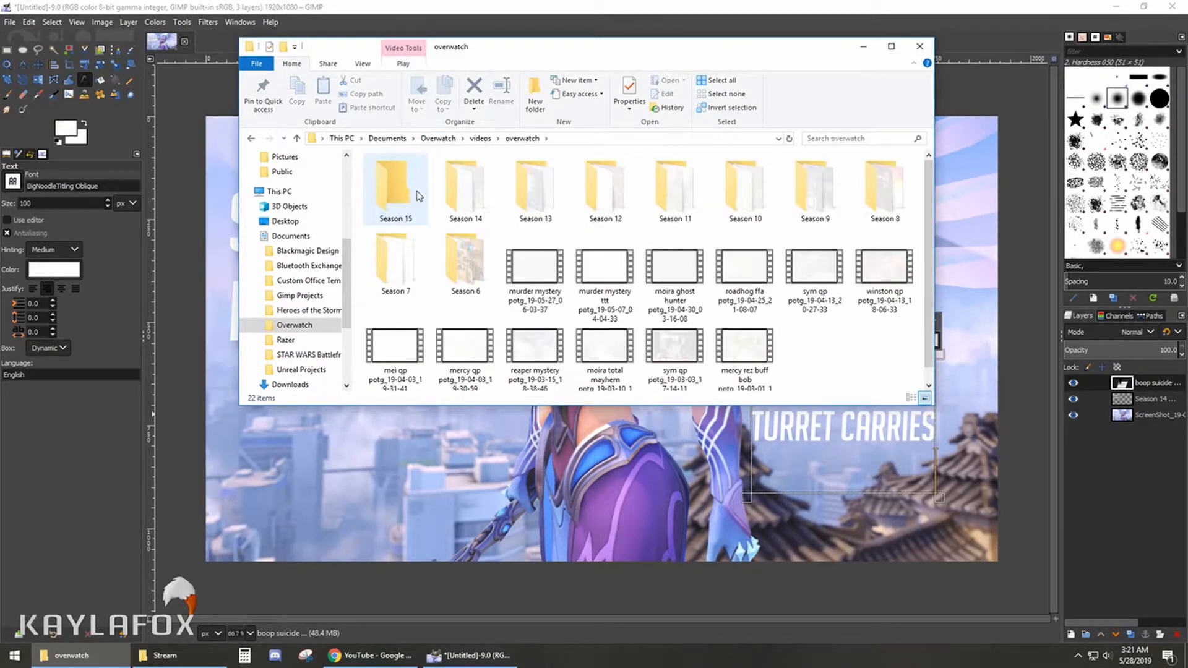
double_click(465, 188)
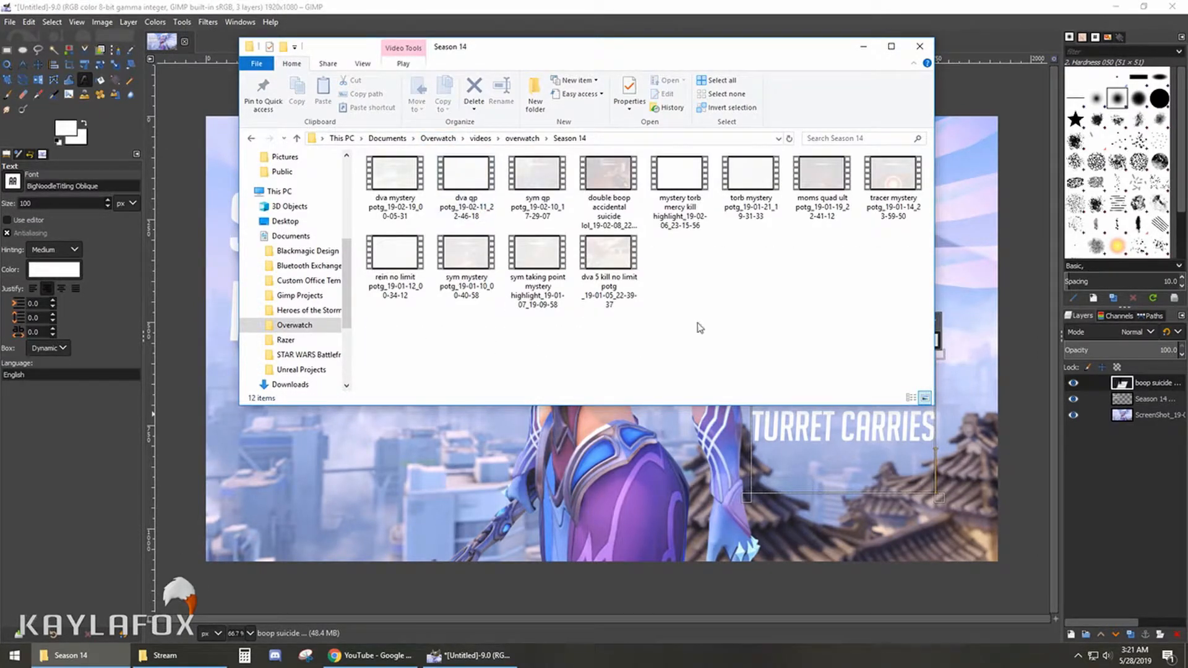
- Switch back to GIMP and add the lines "DVA BOMBS" and "FUN TIMES" below "turret carries"
click(860, 455)
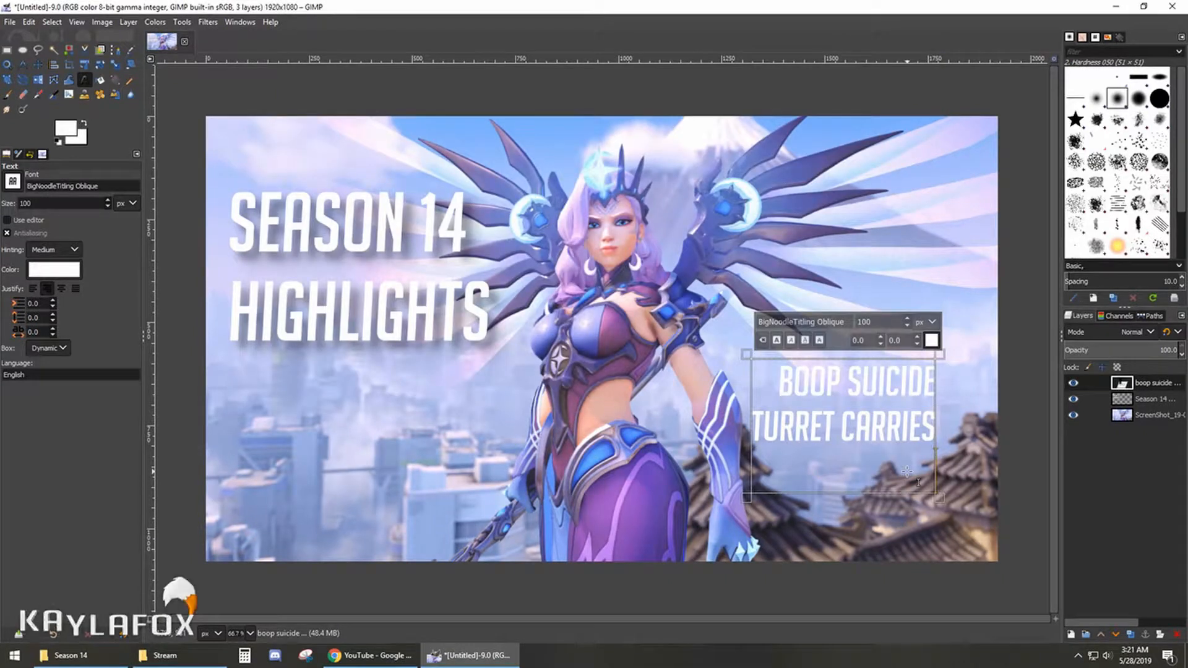
text(DVA)
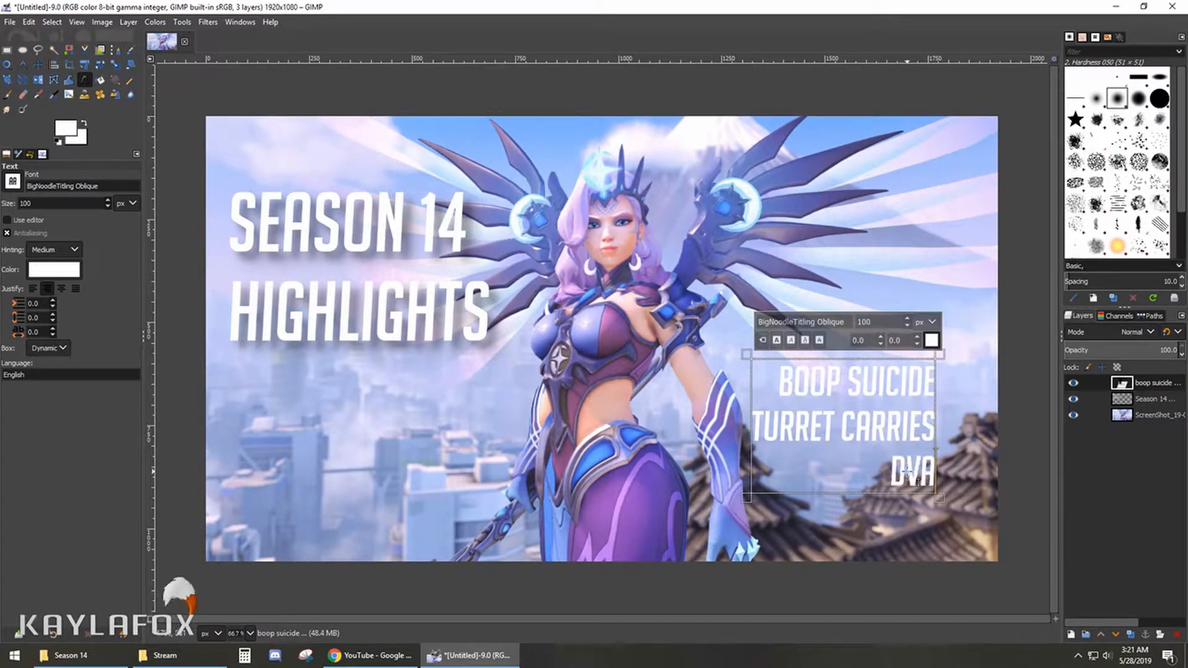
text( BOMBS )
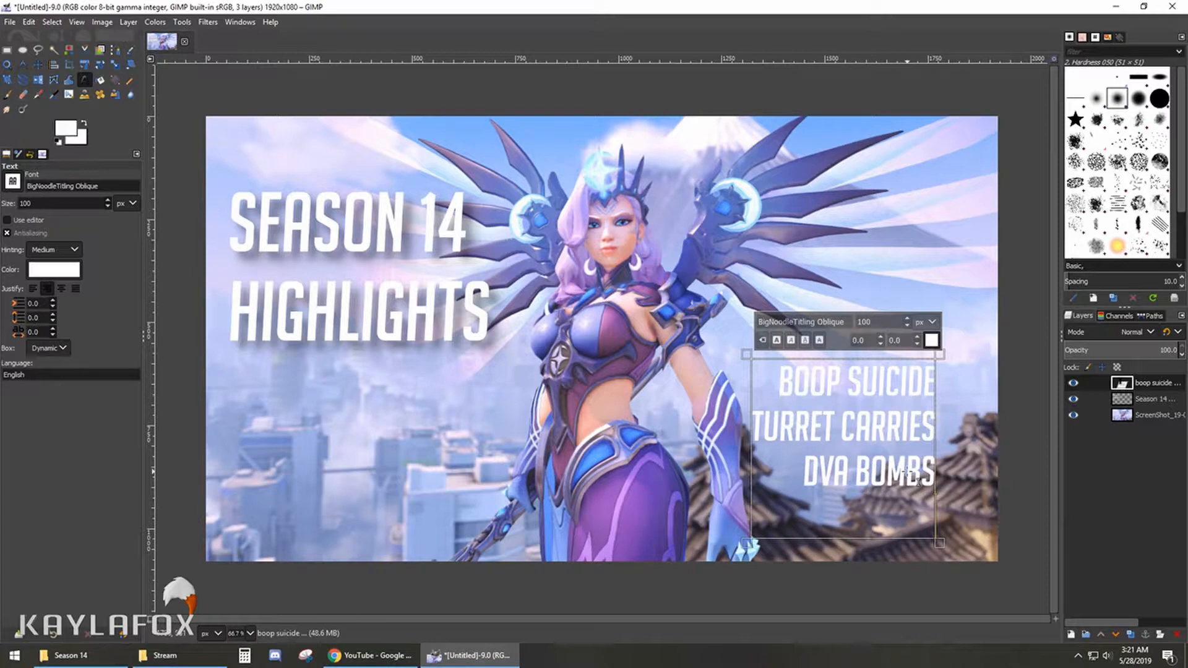
text(FUN TIMES)
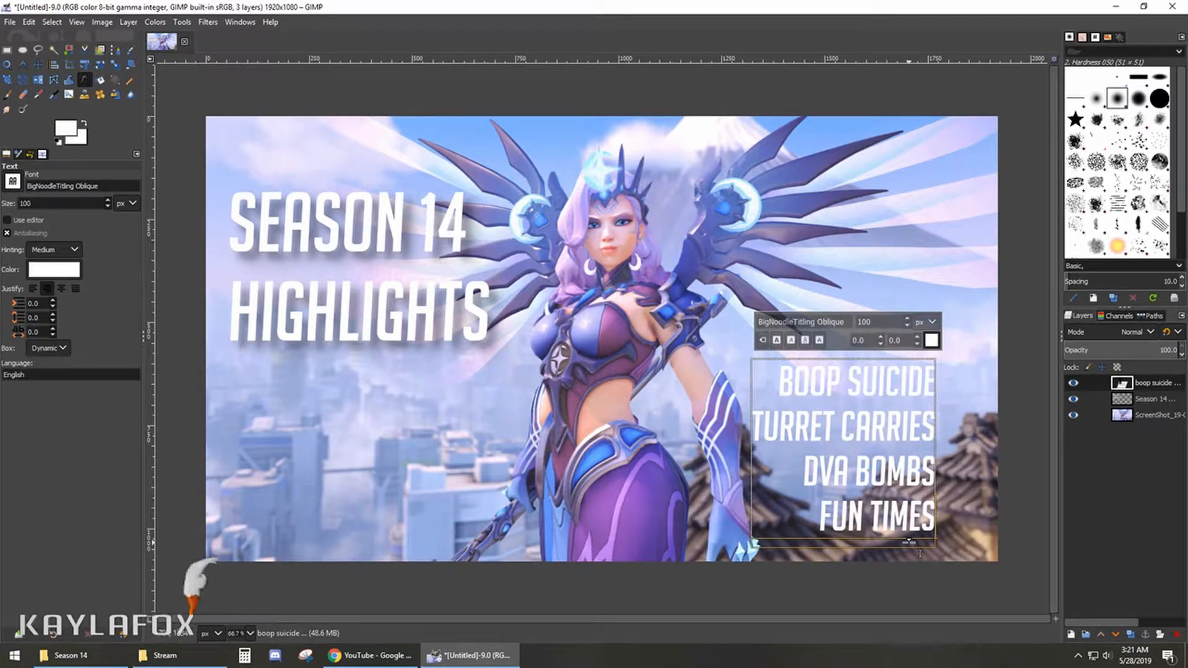
- Move the four-line text up and to the right, closer to the image's right edge
click(37, 64)
drag(844, 452, 871, 418)
- Add two trailing spaces after each of the four lines in the highlights text to leave room for a shadow
key(t)
click(950, 348)
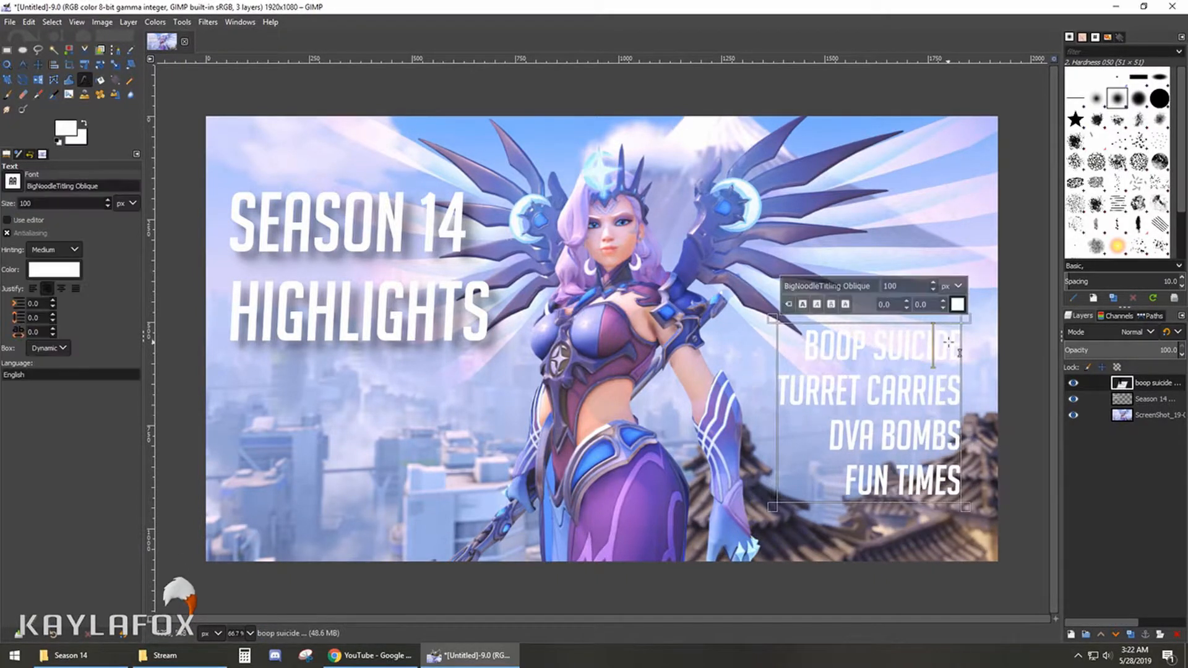
click(958, 349)
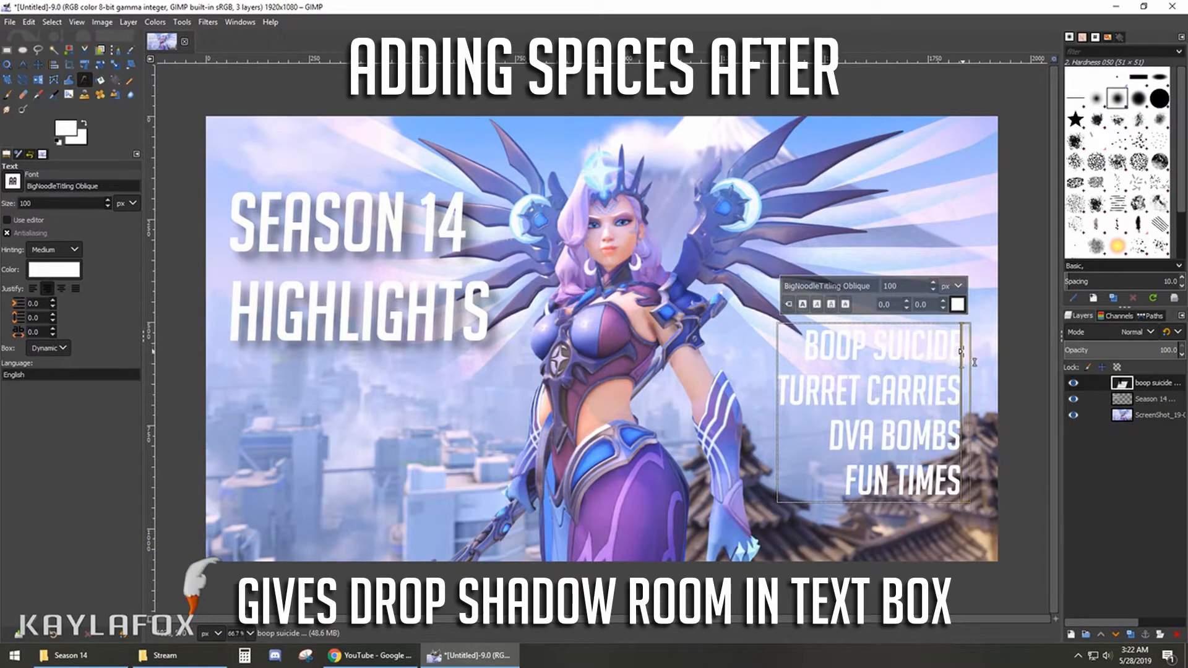
click(967, 392)
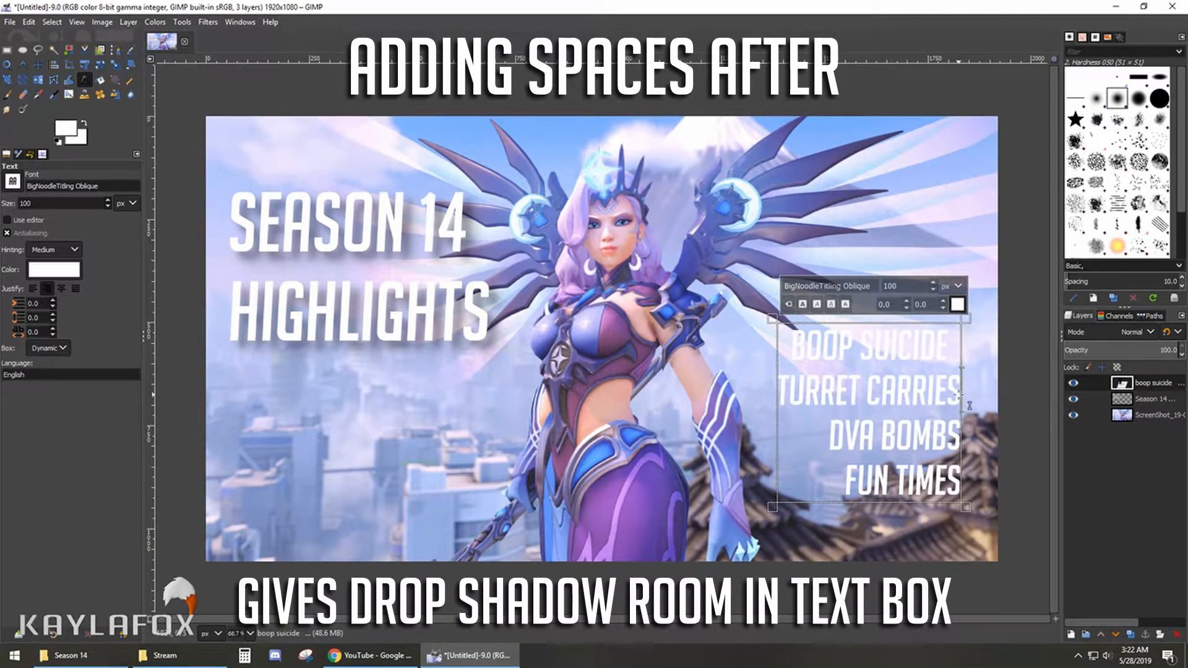
click(974, 436)
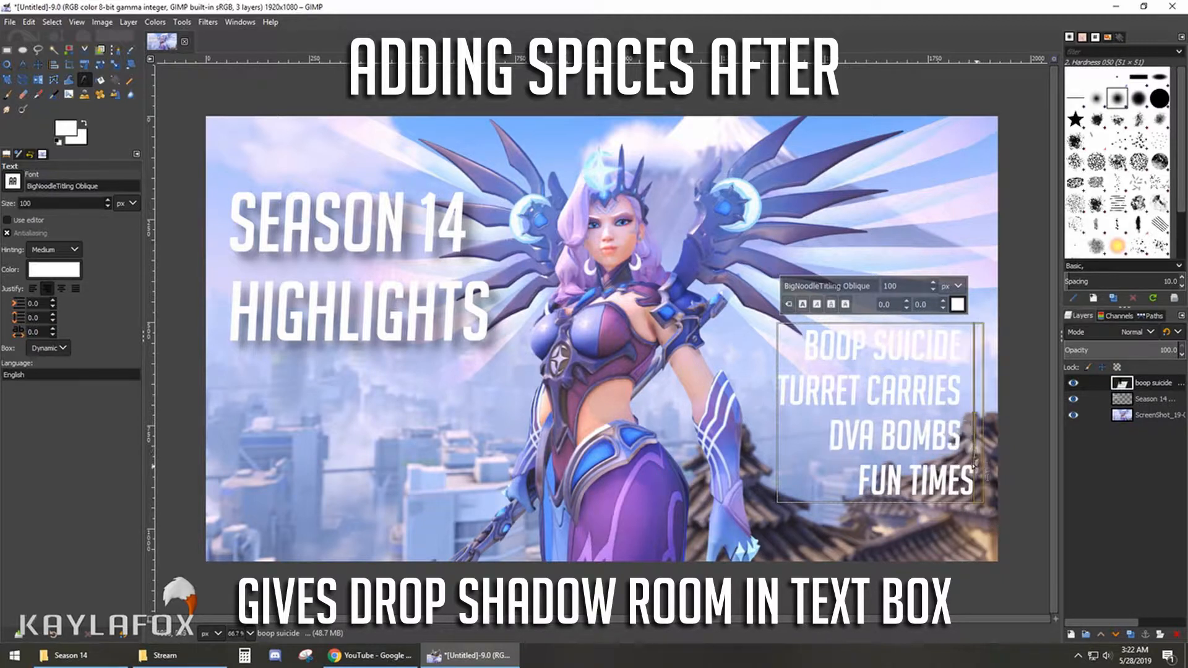
click(974, 481)
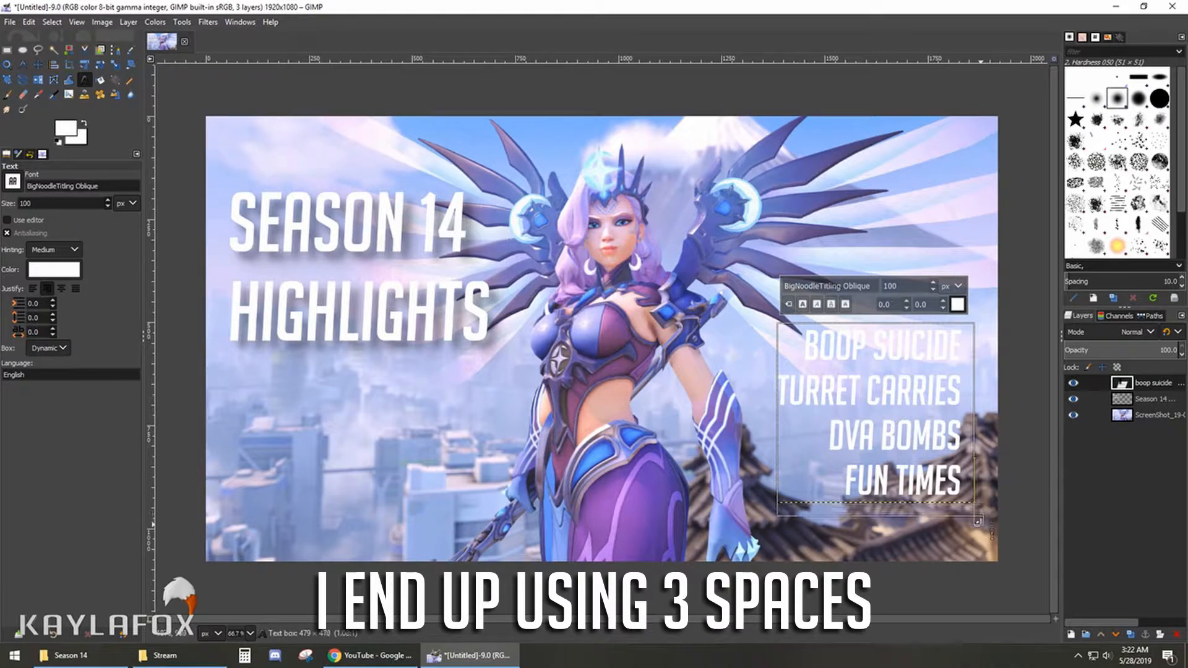
- Enlarge the highlights text box slightly down and to the right, and add a third trailing space to each line
drag(991, 520, 997, 538)
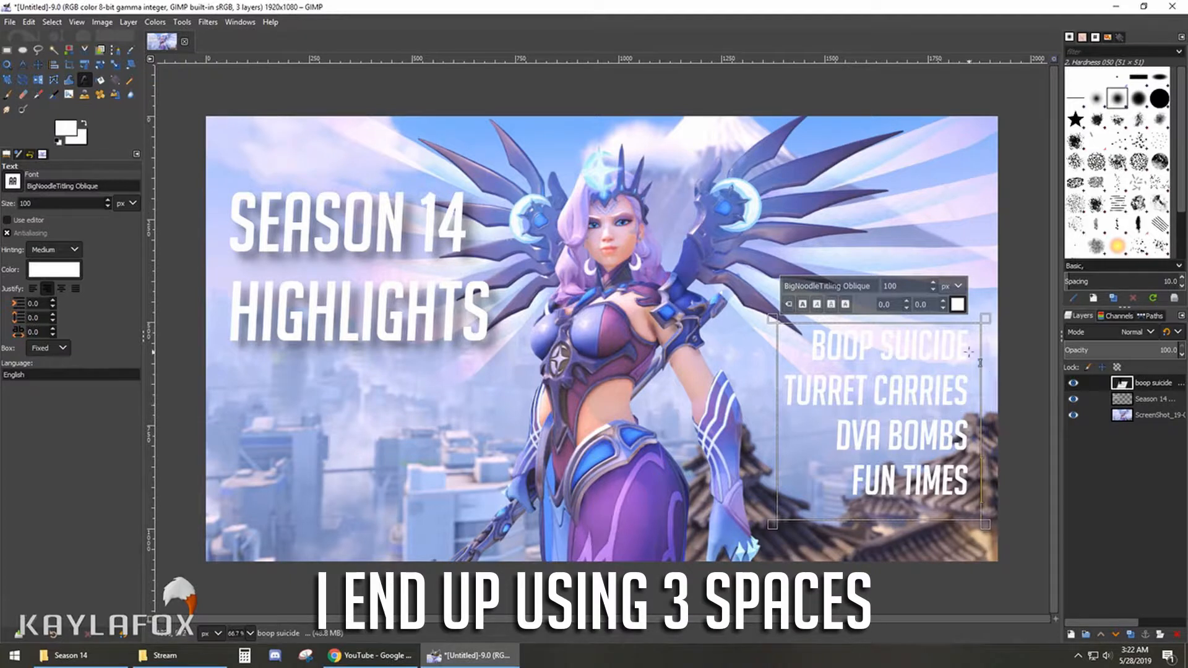
click(968, 395)
click(968, 437)
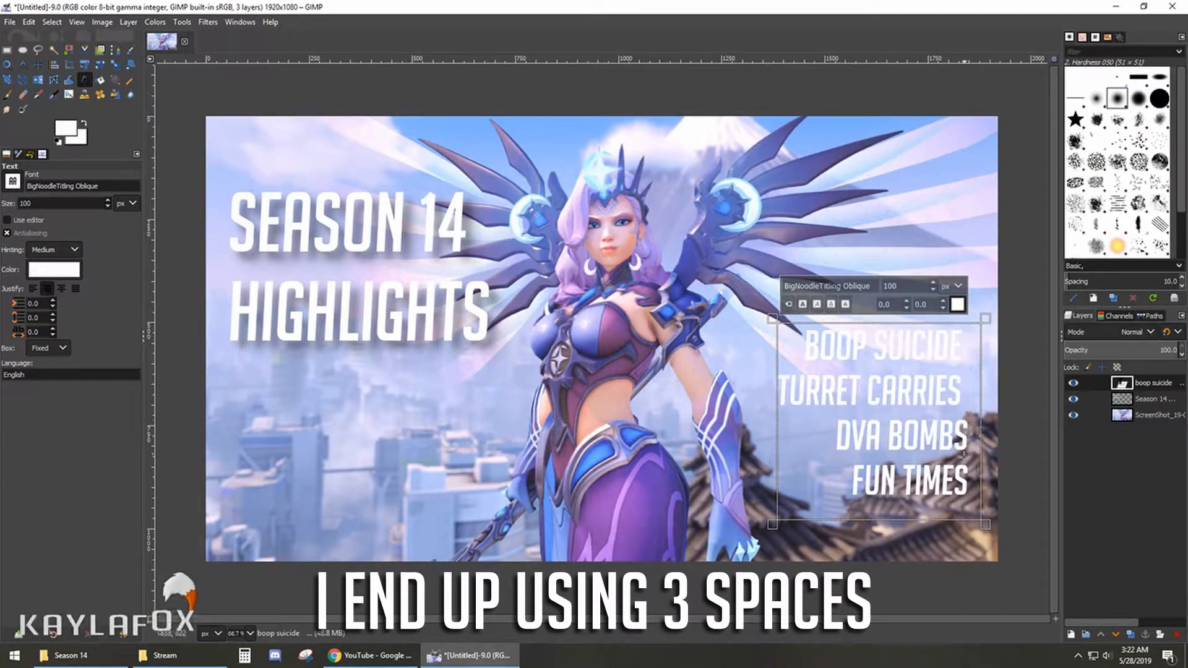
click(975, 482)
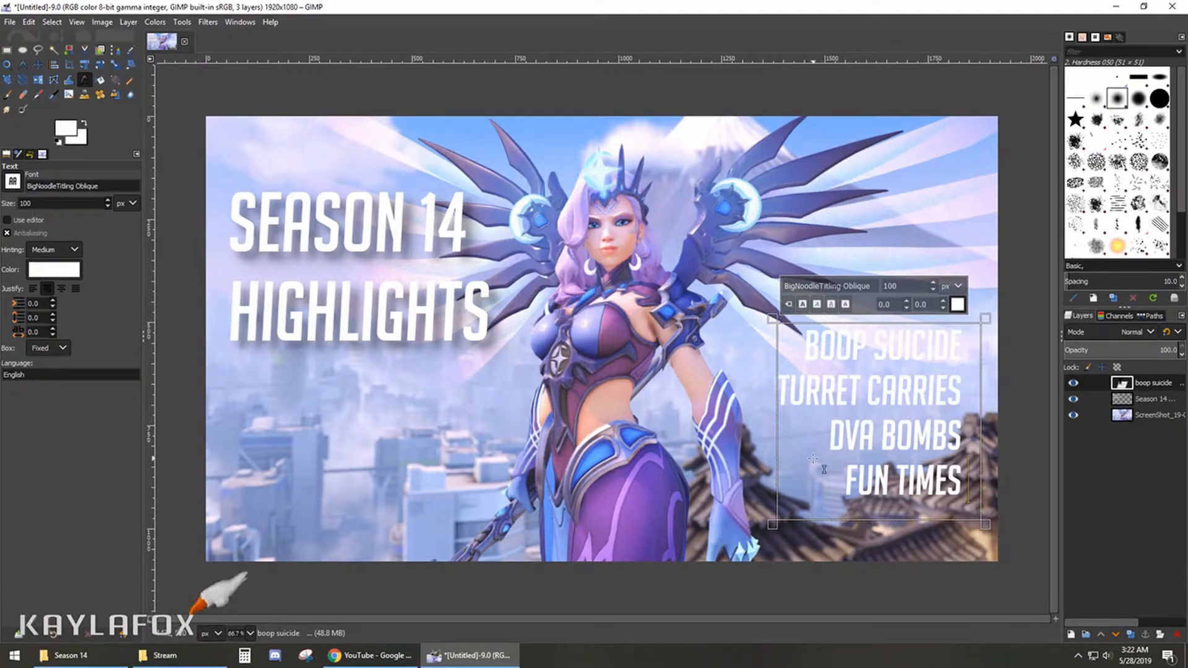
- Apply a black drop shadow to the highlights text with X and Y offsets of 20, blur radius 10 and opacity 0.5
click(208, 22)
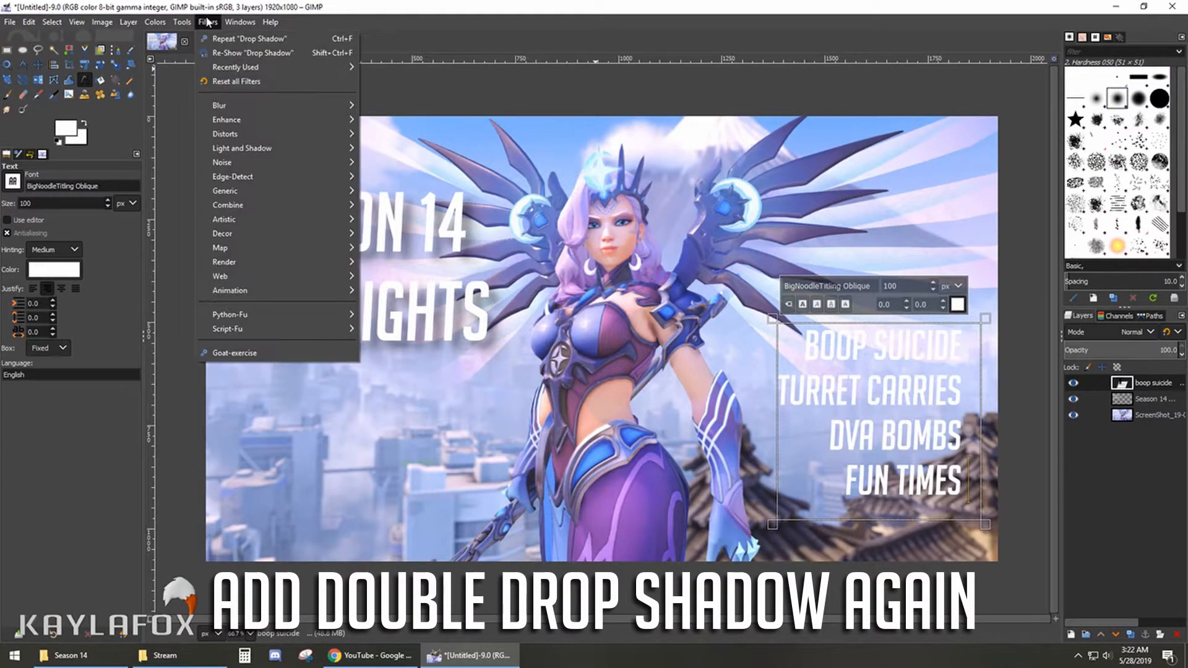
mouse_move(221, 149)
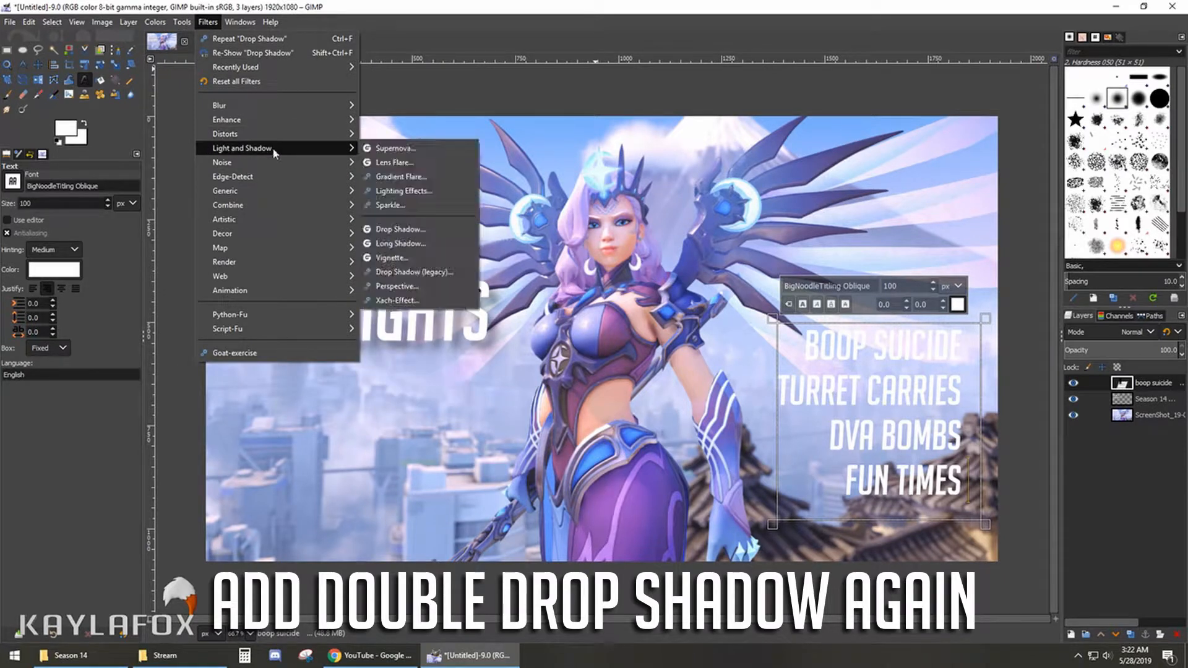
click(391, 231)
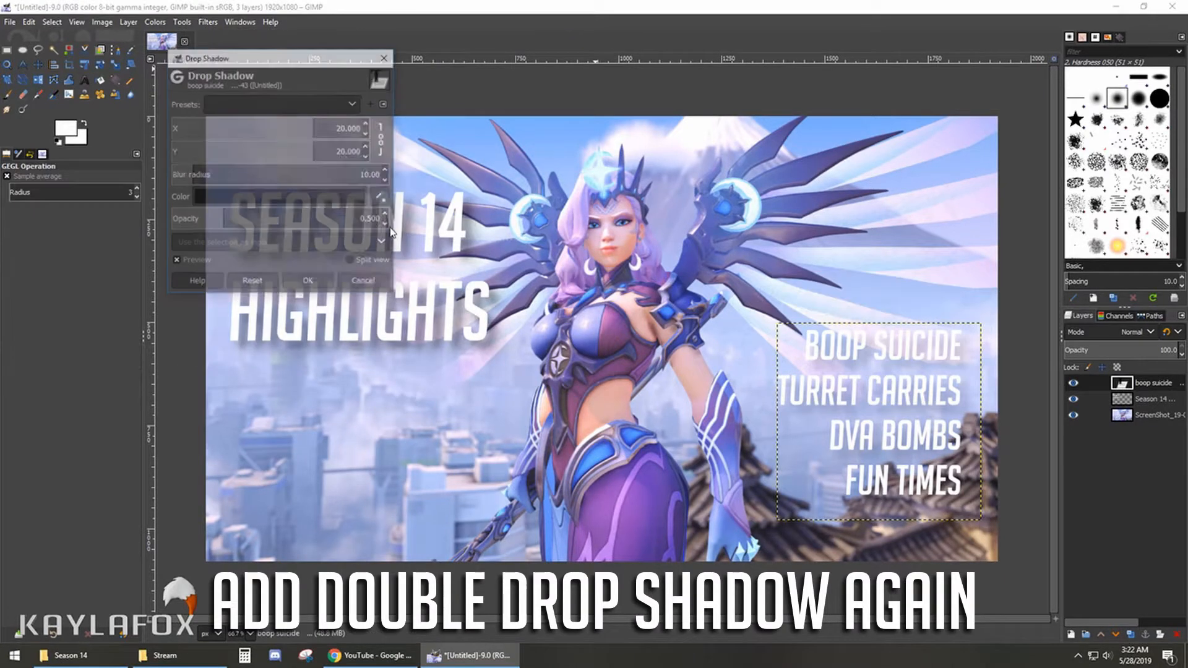
click(311, 283)
- Apply a second drop shadow to the highlights text and shift the text slightly left and down
click(208, 22)
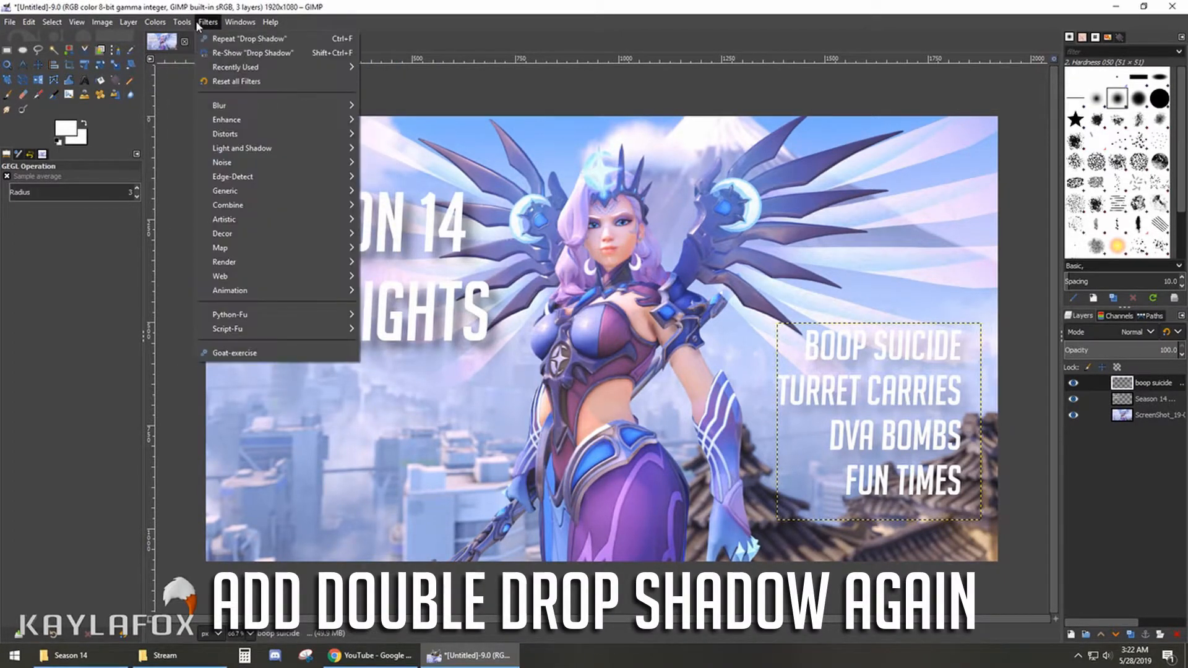
click(208, 22)
click(208, 22)
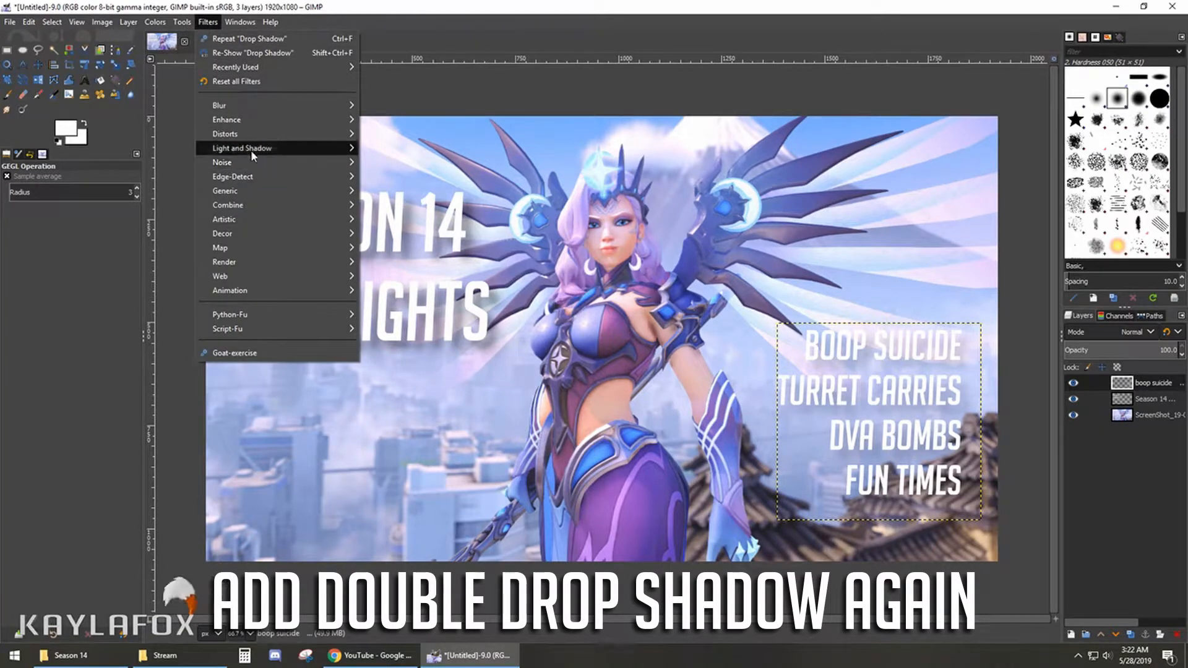
mouse_move(251, 150)
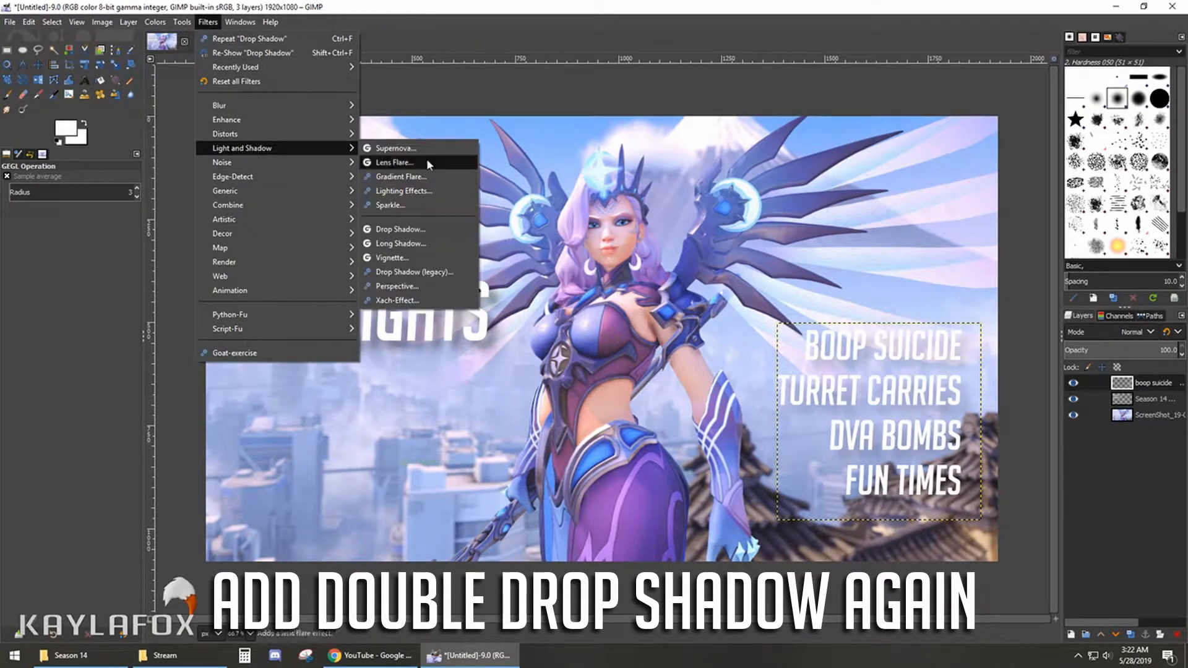
click(416, 230)
click(326, 287)
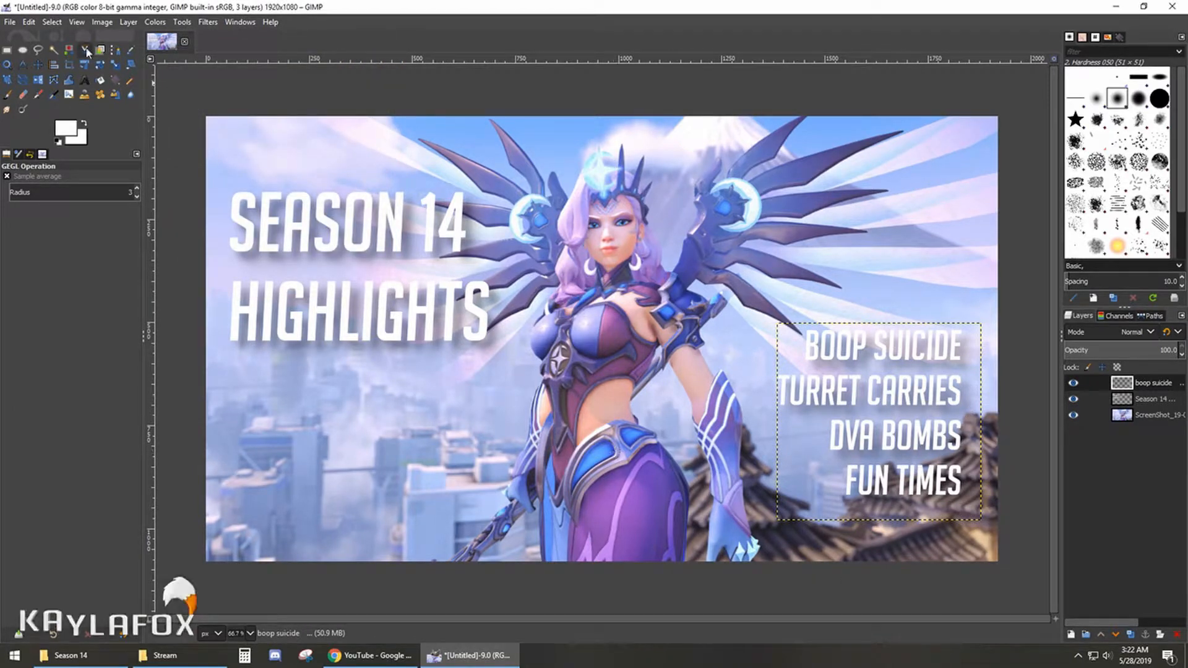
key(m)
drag(765, 409, 752, 413)
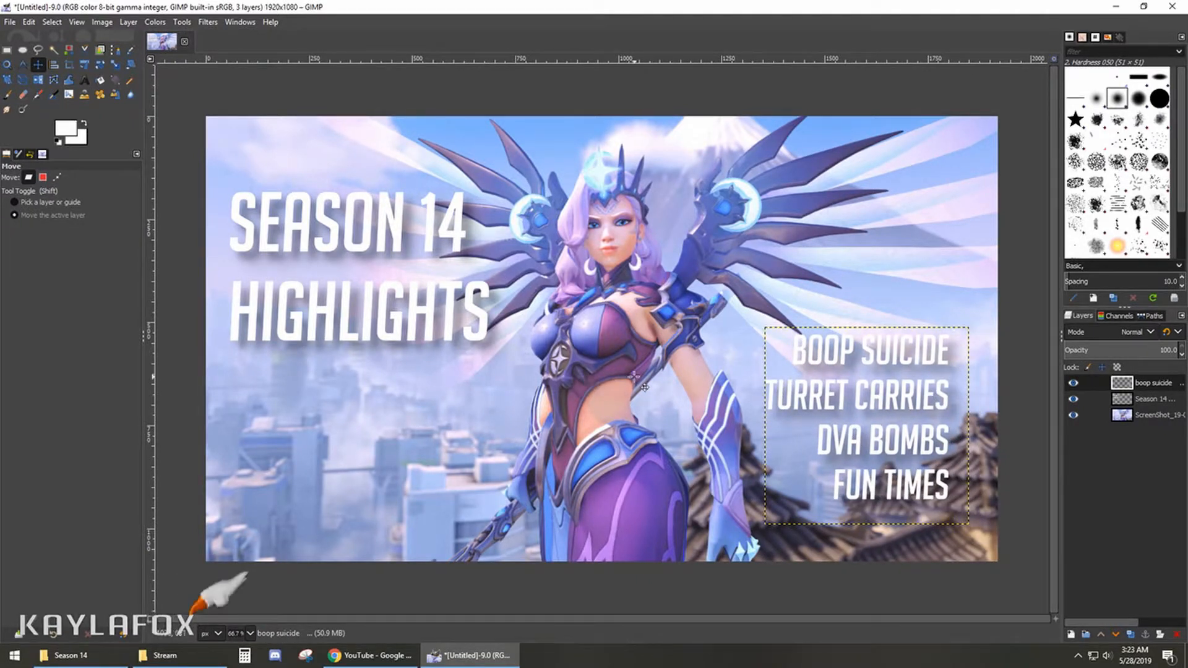
- Create a transparent 1920 × 1080 layer named Spray1 and place the Season 14 title layer above it
click(1071, 635)
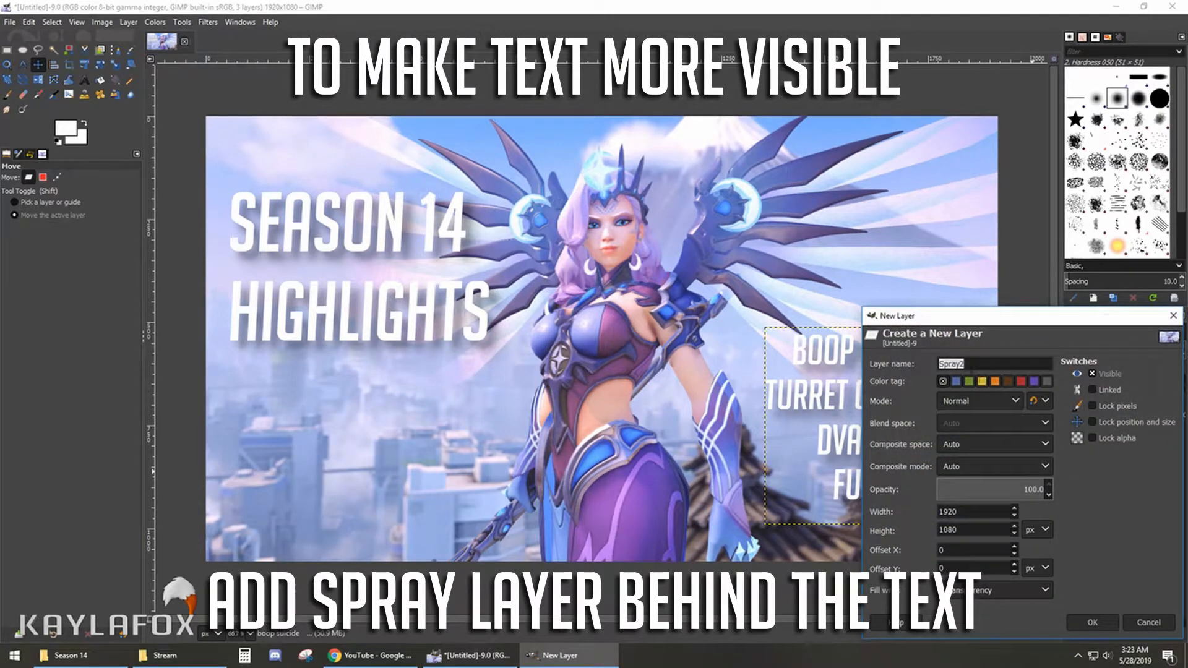
key(Return)
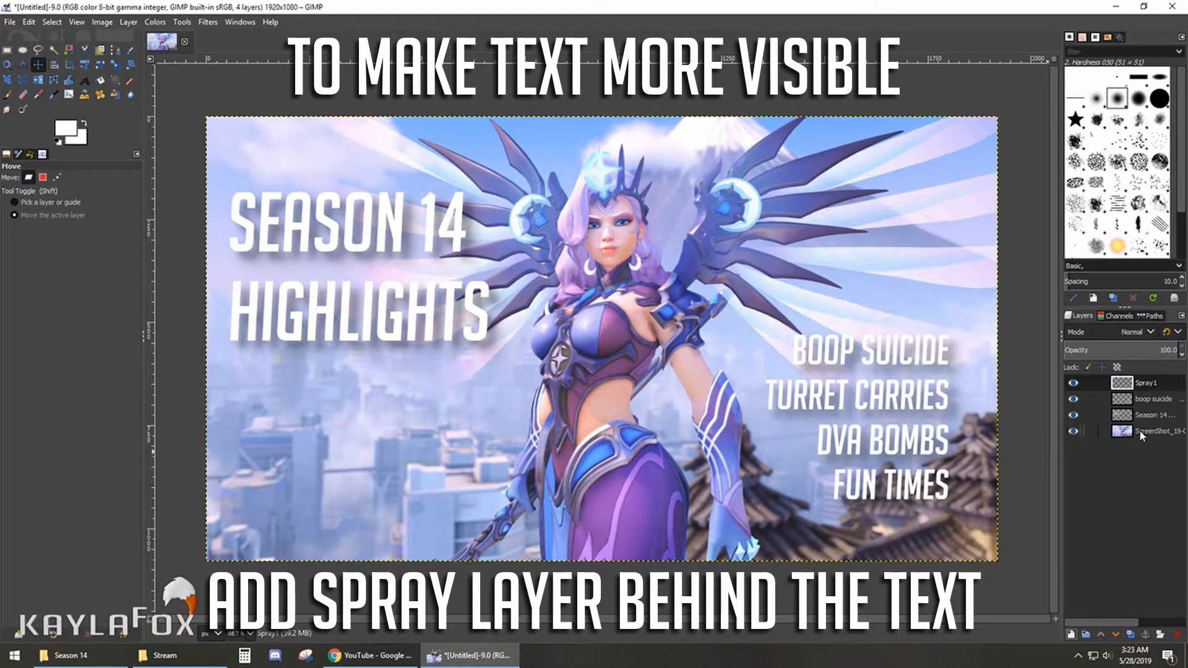
mouse_move(1105, 383)
mouse_down()
mouse_move(1111, 423)
mouse_move(1109, 379)
mouse_up()
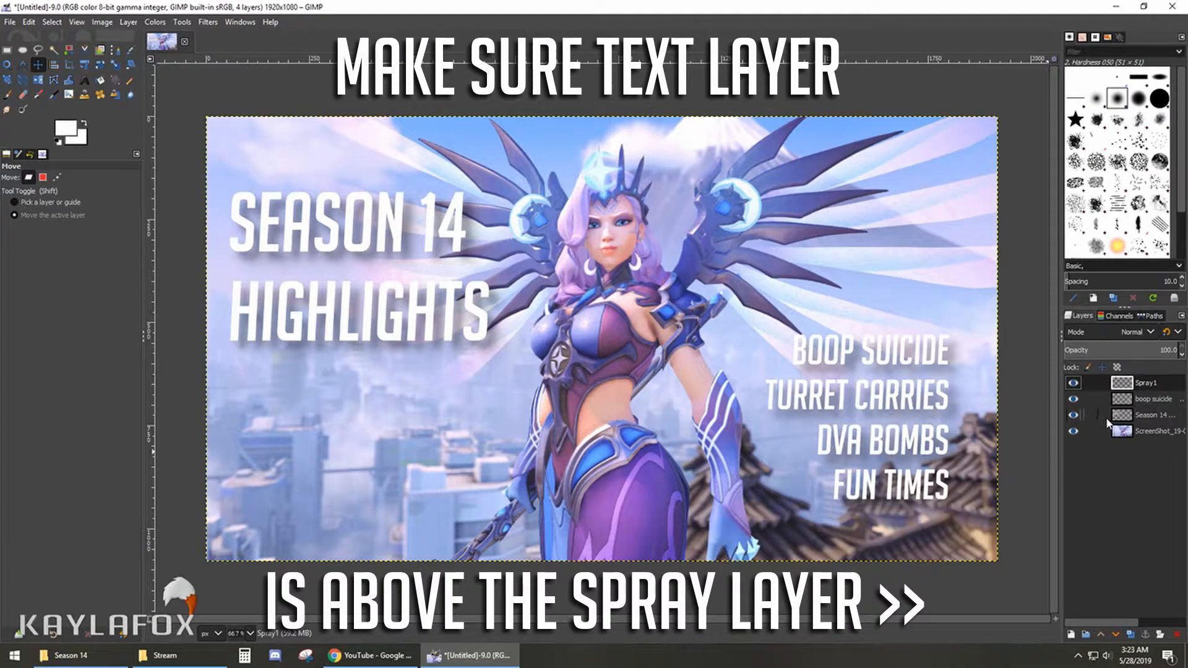
drag(1107, 423, 1106, 385)
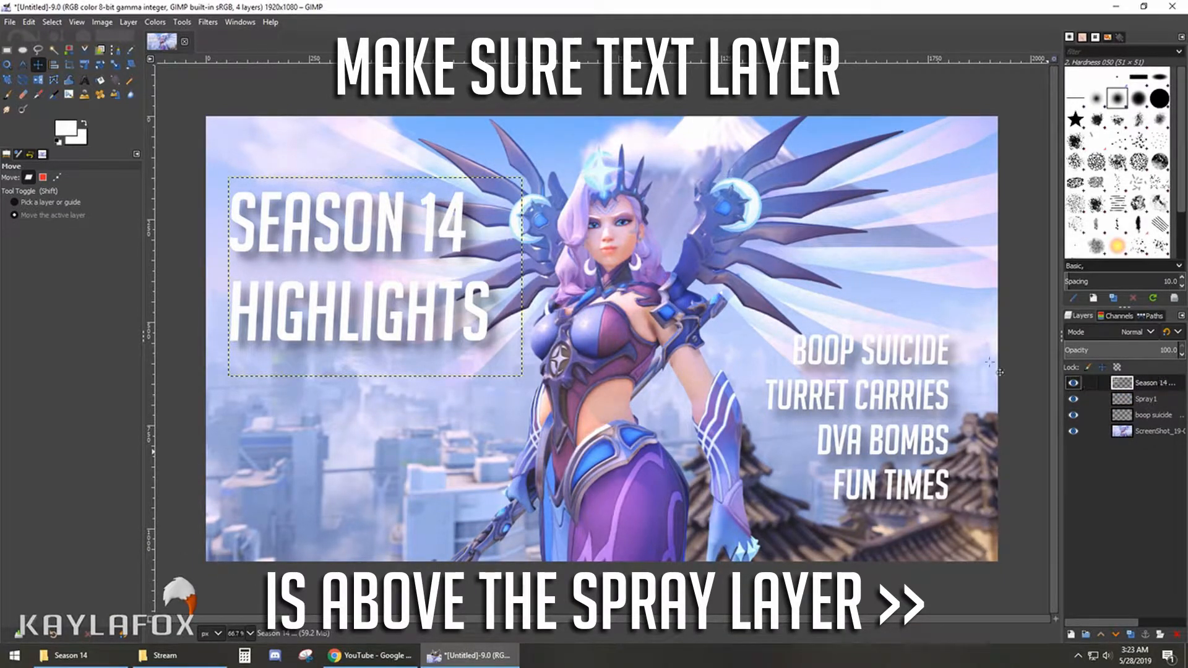
- Make Spray1 the active layer, choose the Paintbrush and set the foreground color to purple c37ff0
click(1145, 397)
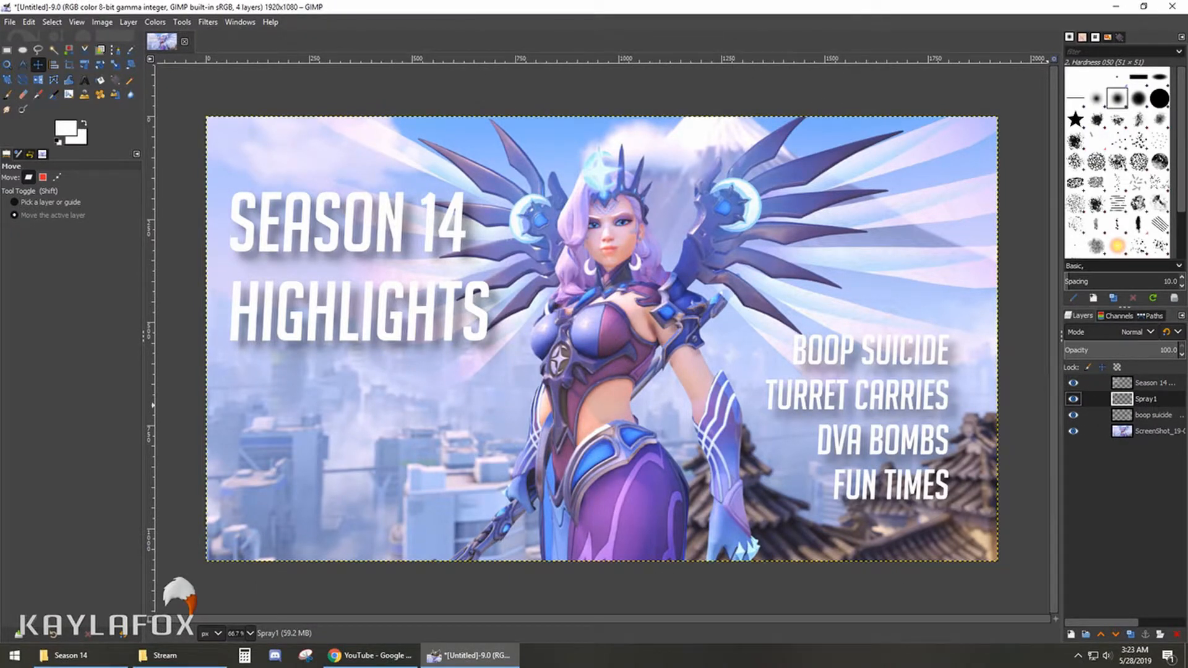
click(8, 94)
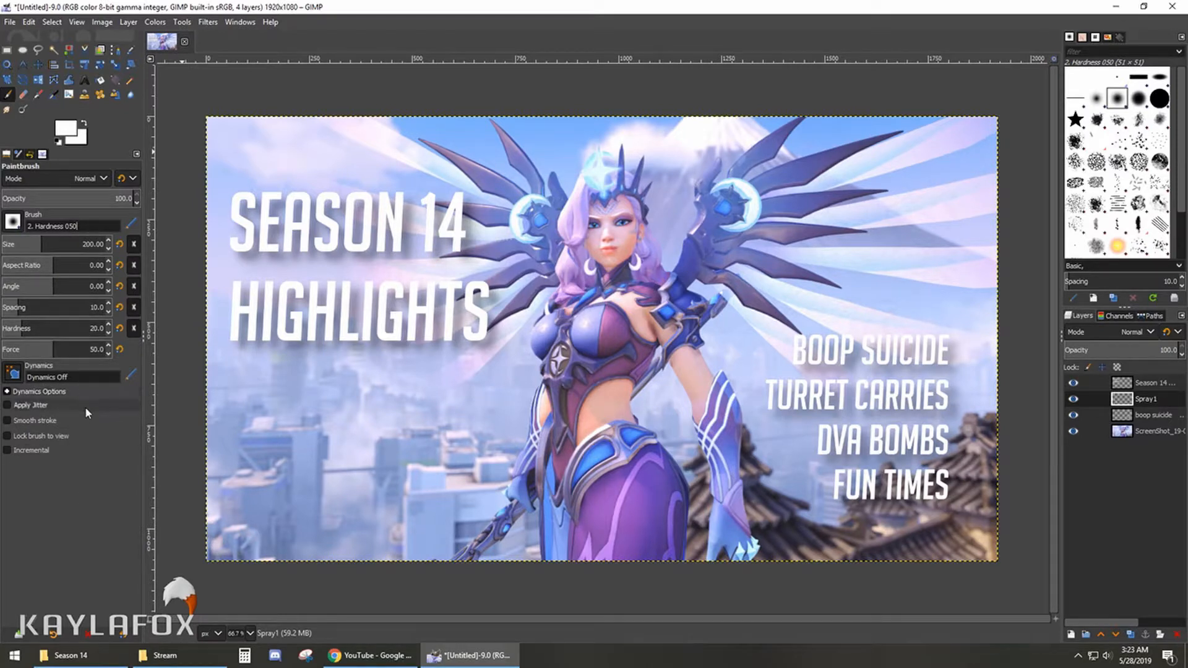
click(68, 130)
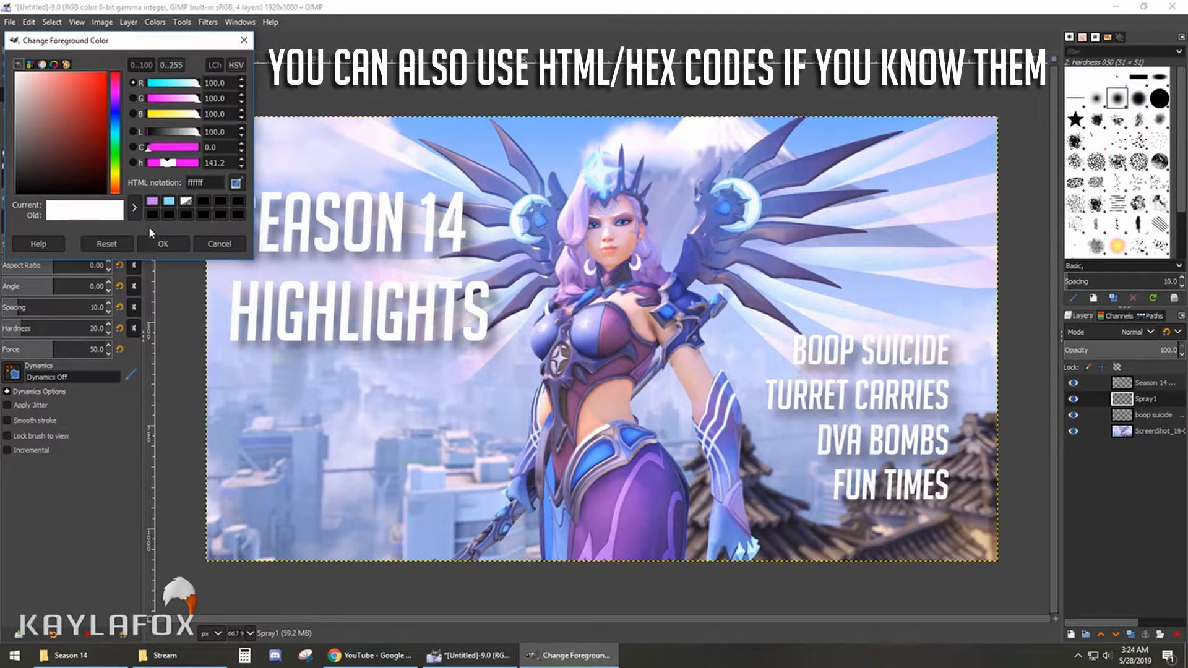
click(152, 201)
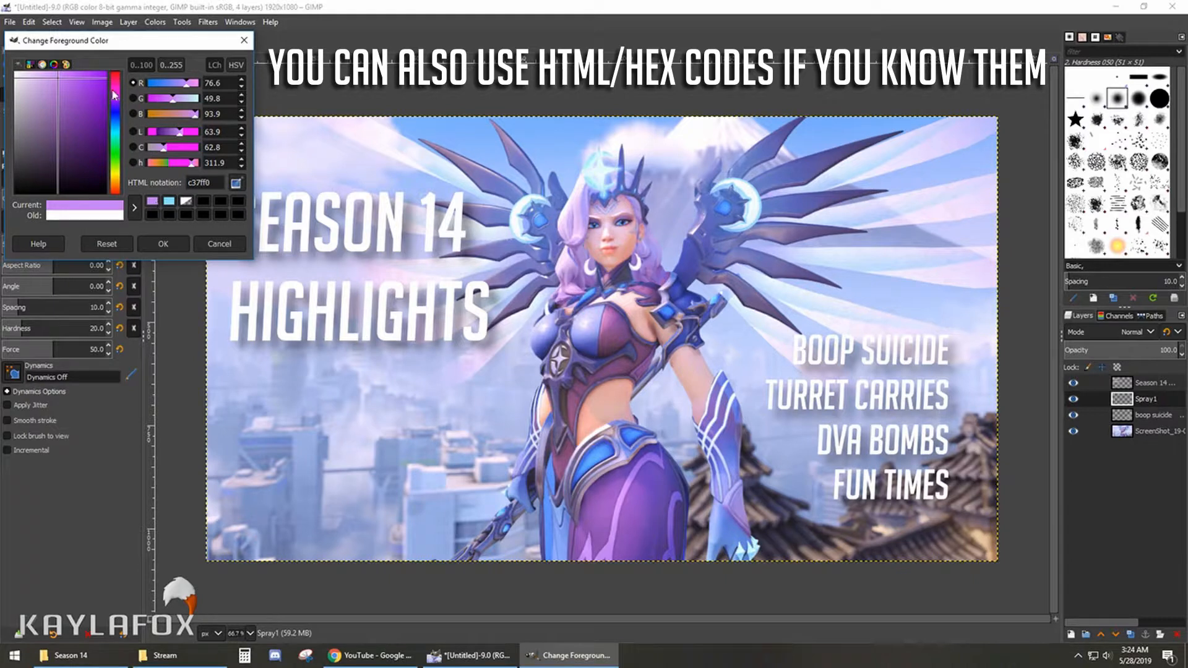
mouse_move(112, 100)
mouse_down()
mouse_move(115, 110)
mouse_move(116, 83)
mouse_move(116, 116)
mouse_move(116, 101)
mouse_up()
mouse_move(38, 92)
mouse_down()
mouse_move(45, 112)
mouse_move(75, 76)
mouse_move(49, 105)
mouse_up()
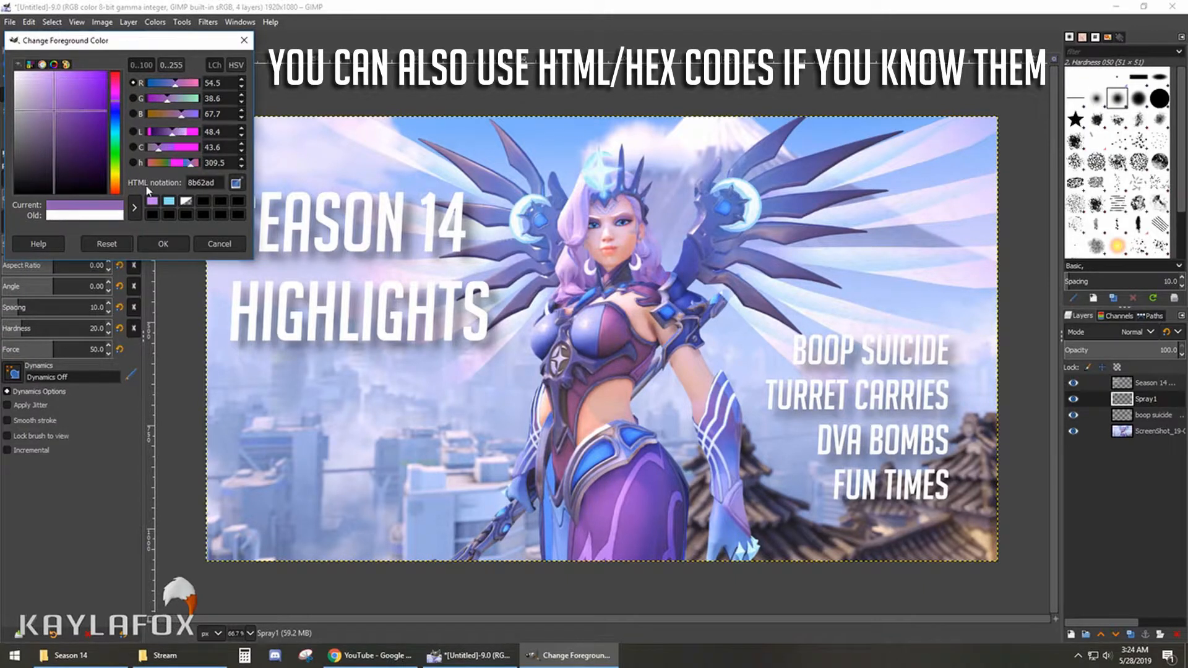
click(153, 202)
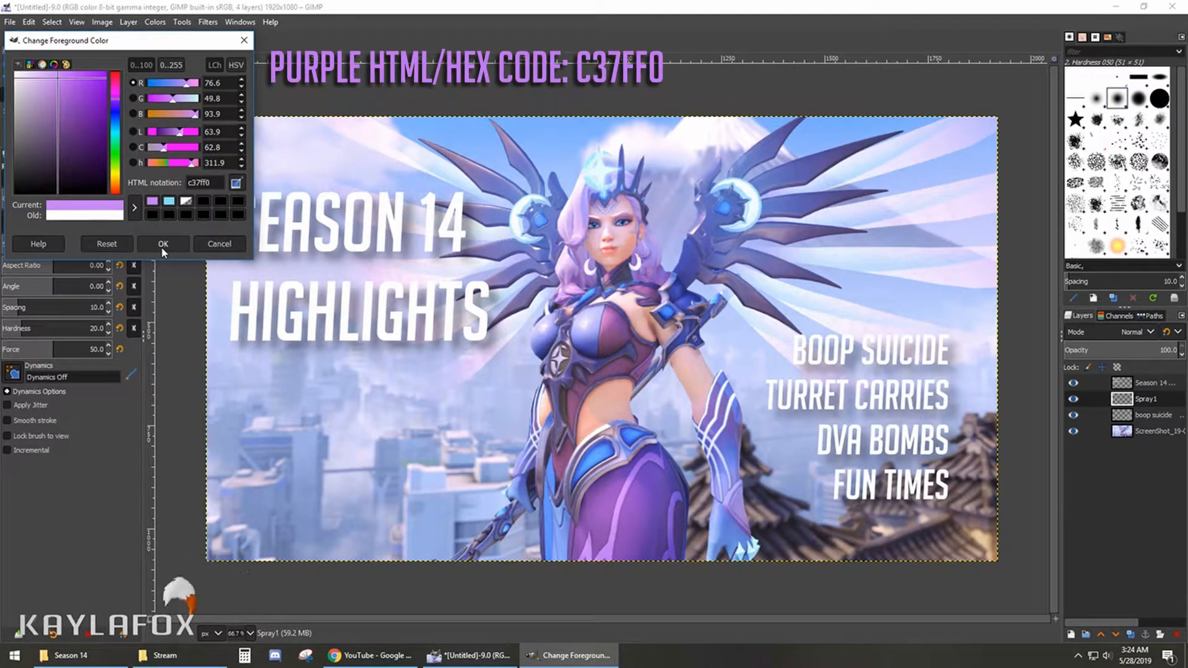
click(161, 246)
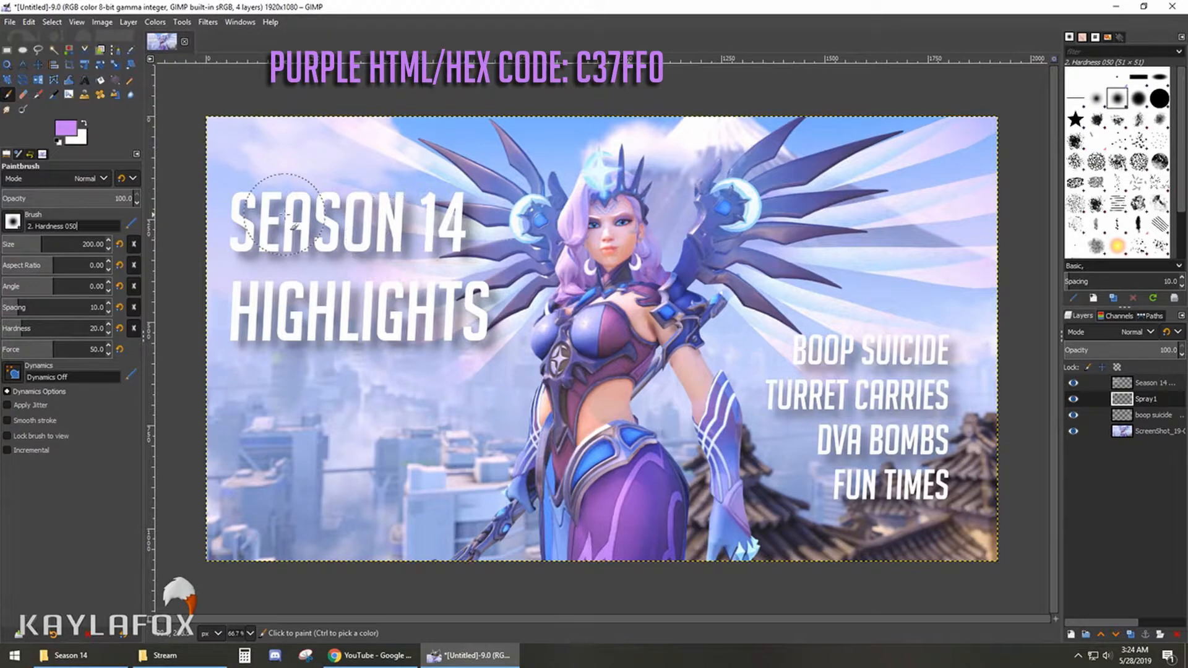
- Try purple brush strokes behind the "SEASON 14" line and undo them
mouse_move(301, 203)
mouse_down()
mouse_move(236, 199)
mouse_move(227, 244)
mouse_move(453, 253)
mouse_move(474, 222)
mouse_move(447, 193)
mouse_move(297, 189)
mouse_move(263, 212)
mouse_up()
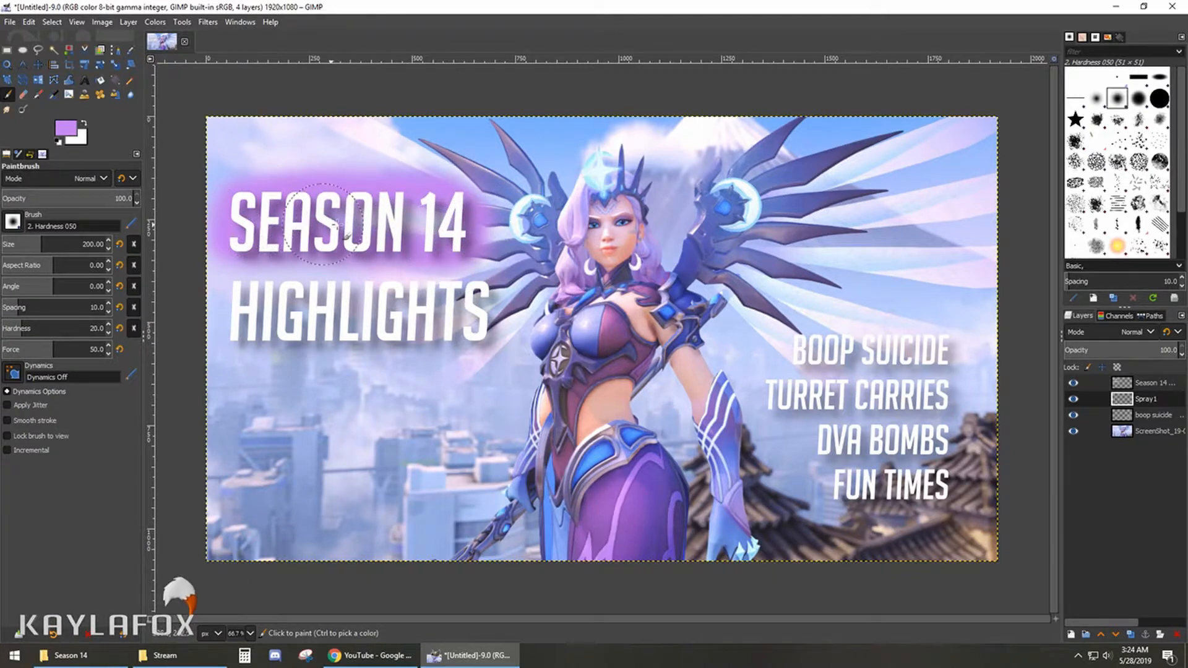
drag(337, 225, 448, 216)
drag(328, 237, 332, 236)
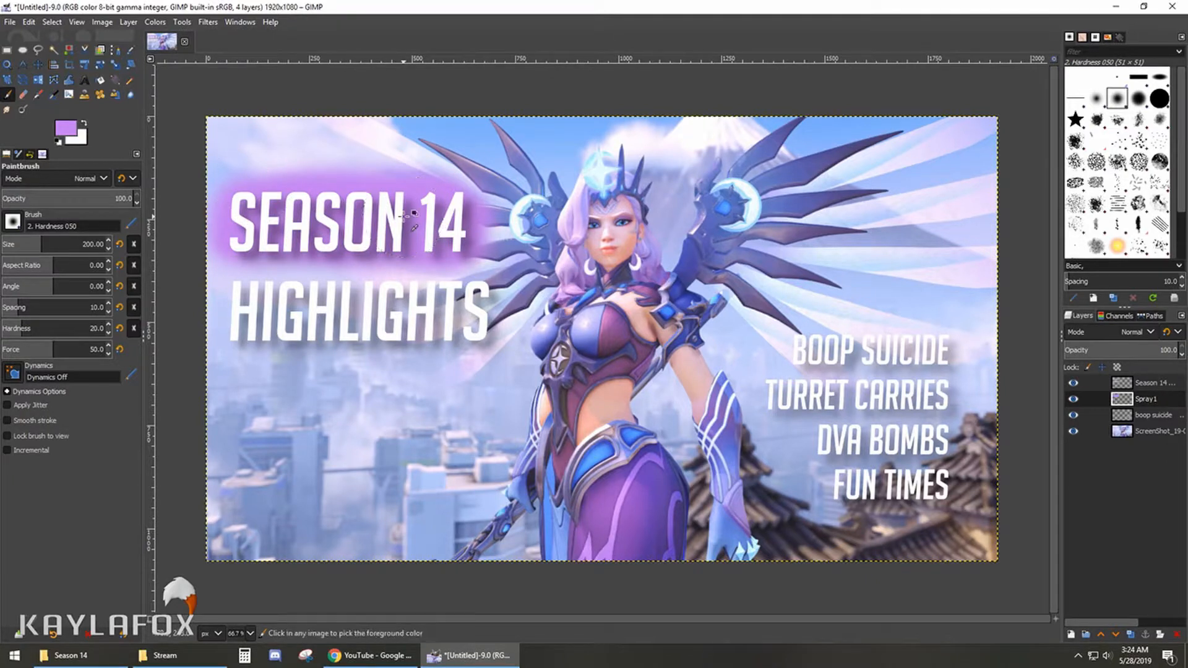
key(ctrl+z)
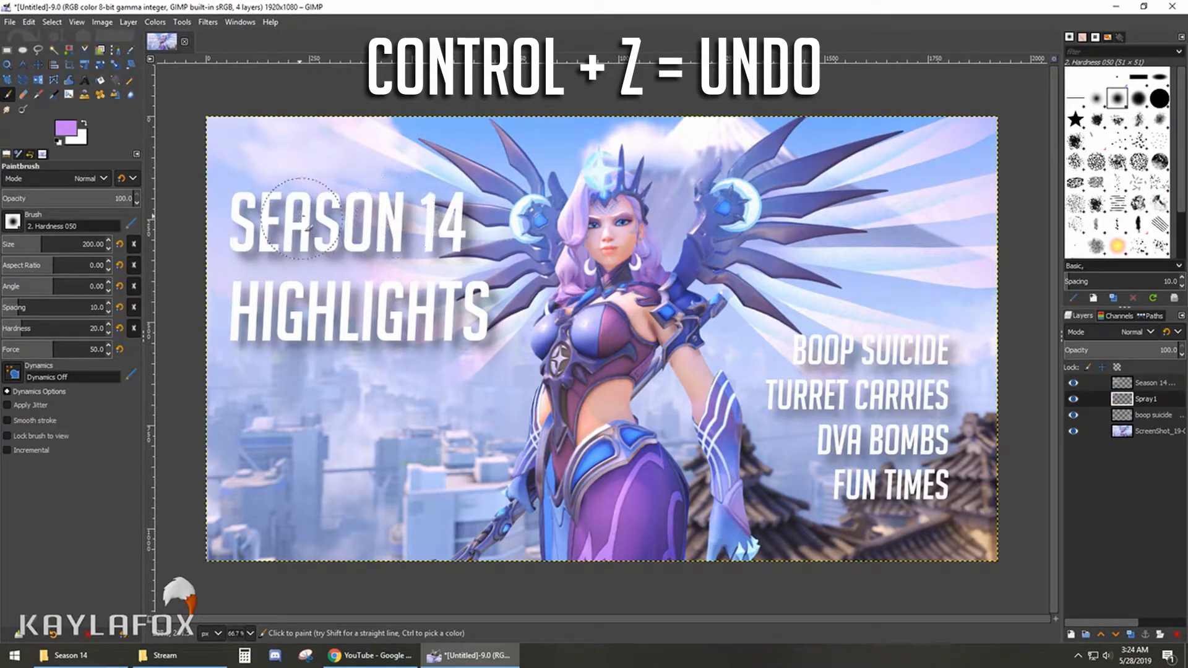
- Paint a soft purple glow on the Spray1 layer behind both lines of the "SEASON 14 HIGHLIGHTS" title
mouse_move(286, 205)
mouse_down()
mouse_move(238, 202)
mouse_move(224, 245)
mouse_move(416, 256)
mouse_move(462, 248)
mouse_move(466, 224)
mouse_move(458, 202)
mouse_move(430, 197)
mouse_move(292, 194)
mouse_move(272, 197)
mouse_move(258, 226)
mouse_move(430, 220)
mouse_move(446, 232)
mouse_move(362, 203)
mouse_move(232, 196)
mouse_move(464, 196)
mouse_up()
mouse_move(223, 284)
mouse_down()
mouse_move(229, 254)
mouse_move(232, 343)
mouse_move(309, 346)
mouse_move(489, 335)
mouse_move(501, 286)
mouse_move(233, 270)
mouse_move(288, 309)
mouse_move(460, 319)
mouse_move(335, 321)
mouse_up()
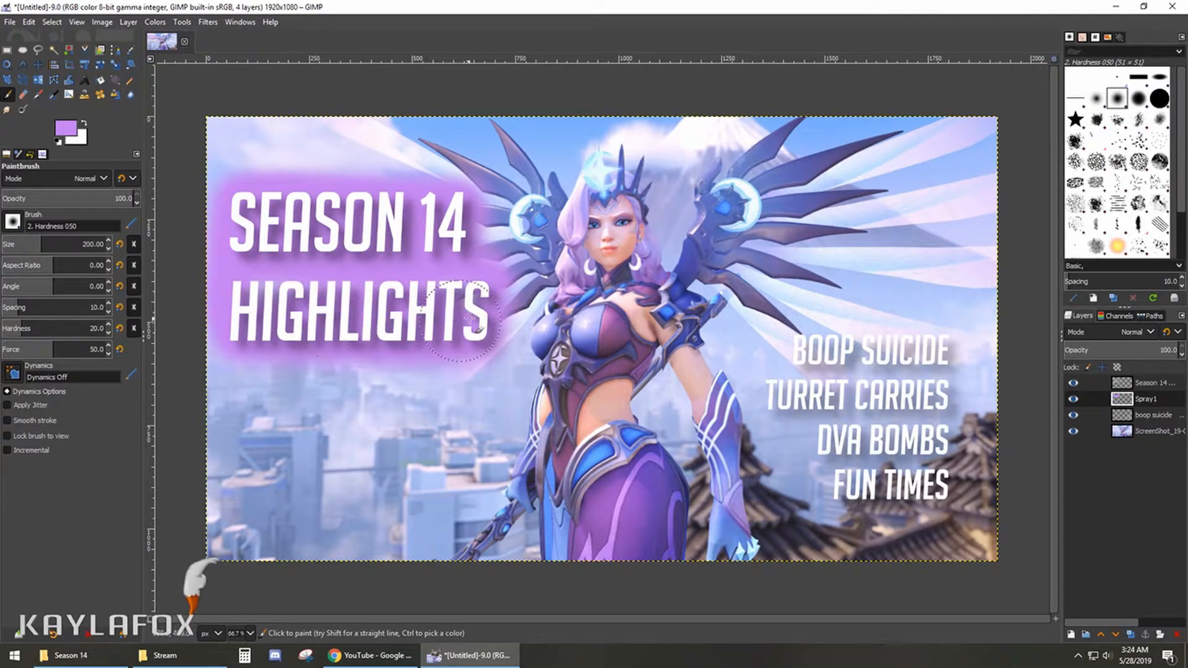
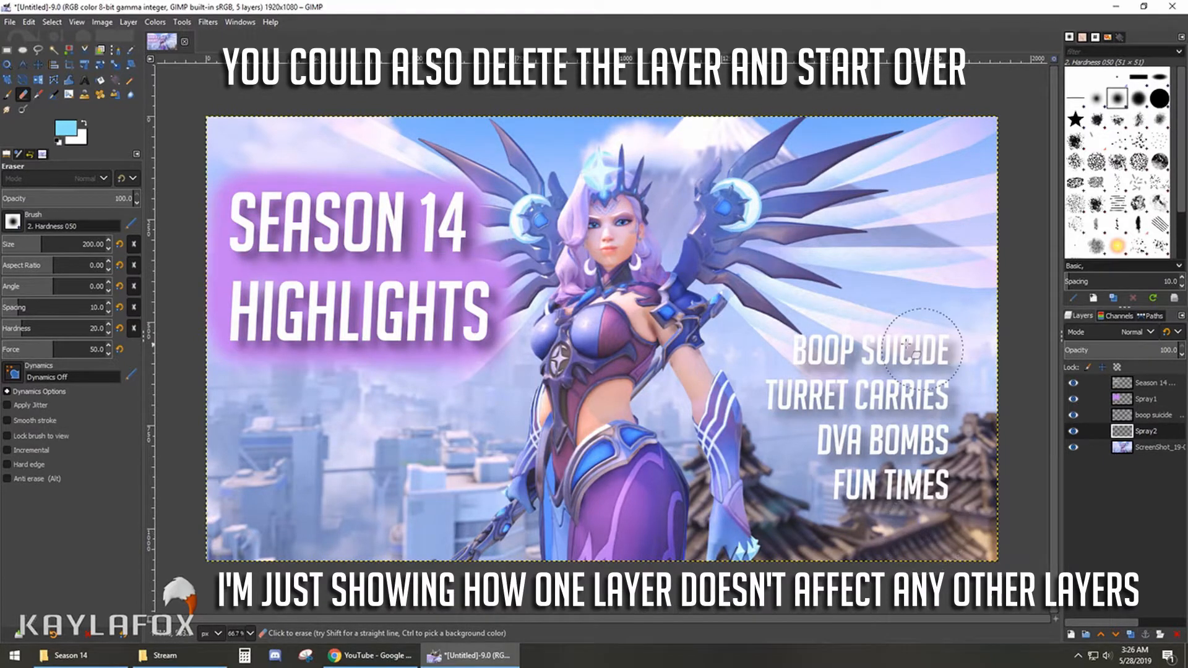
- Paint a soft light-blue glow with the Paintbrush on the Spray2 layer behind all four lines of the highlights list
click(8, 94)
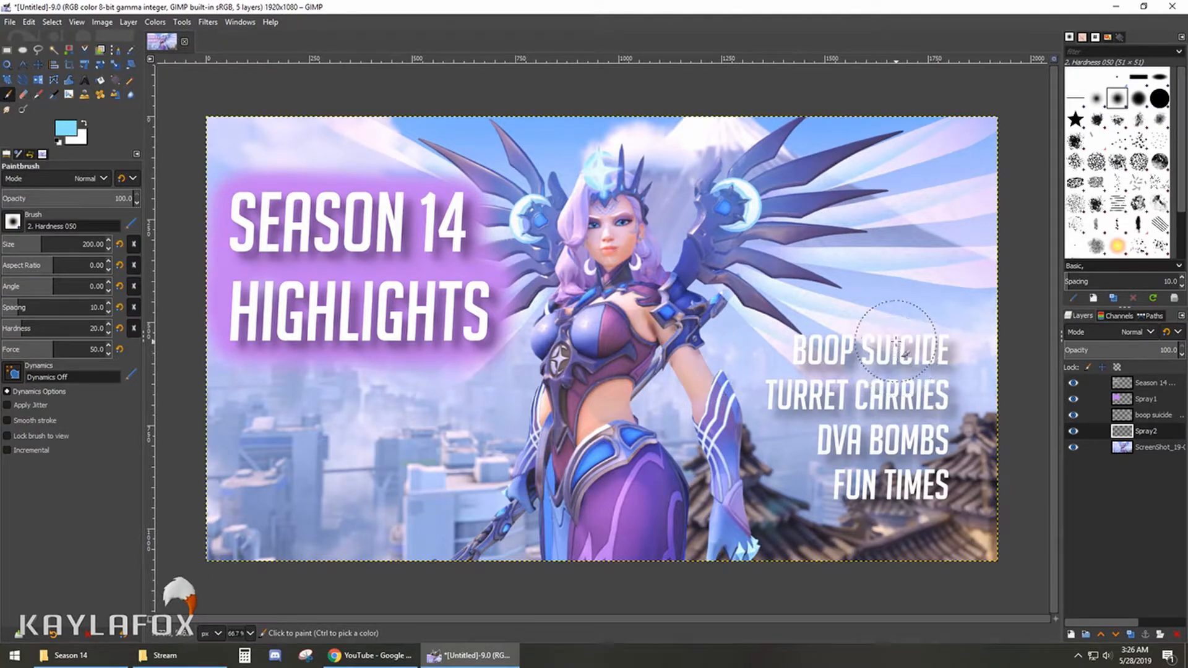
mouse_move(892, 341)
mouse_down()
mouse_move(797, 359)
mouse_move(769, 384)
mouse_up()
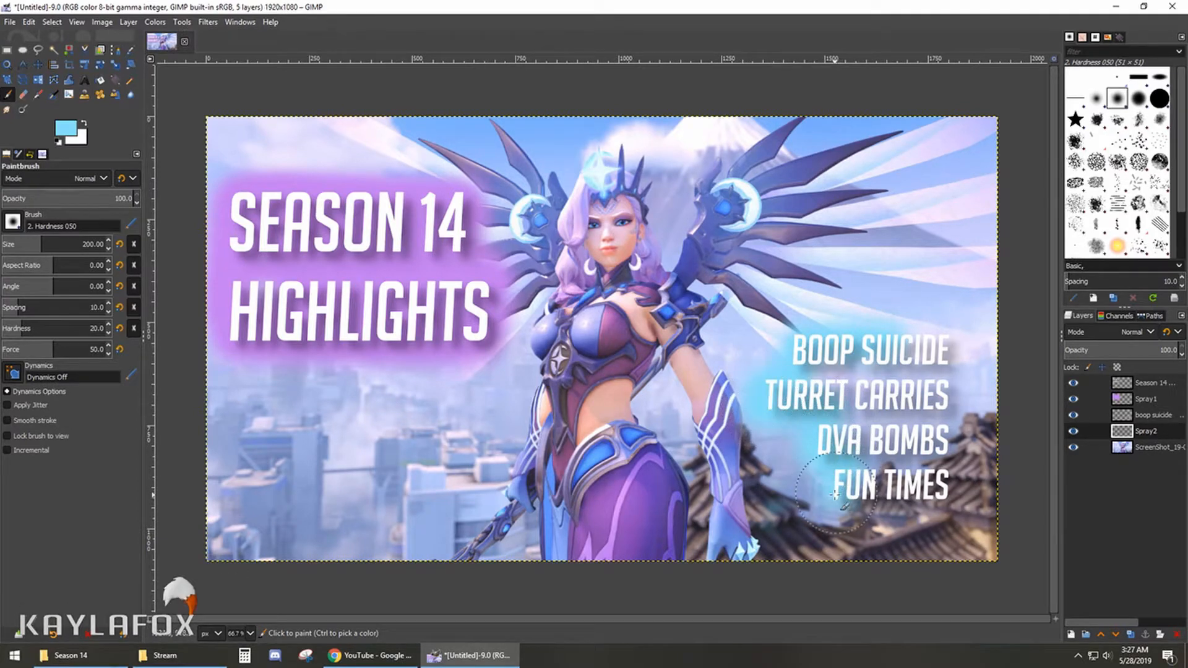
mouse_move(834, 495)
mouse_down()
mouse_move(945, 488)
mouse_move(949, 353)
mouse_move(908, 341)
mouse_move(816, 363)
mouse_move(907, 366)
mouse_up()
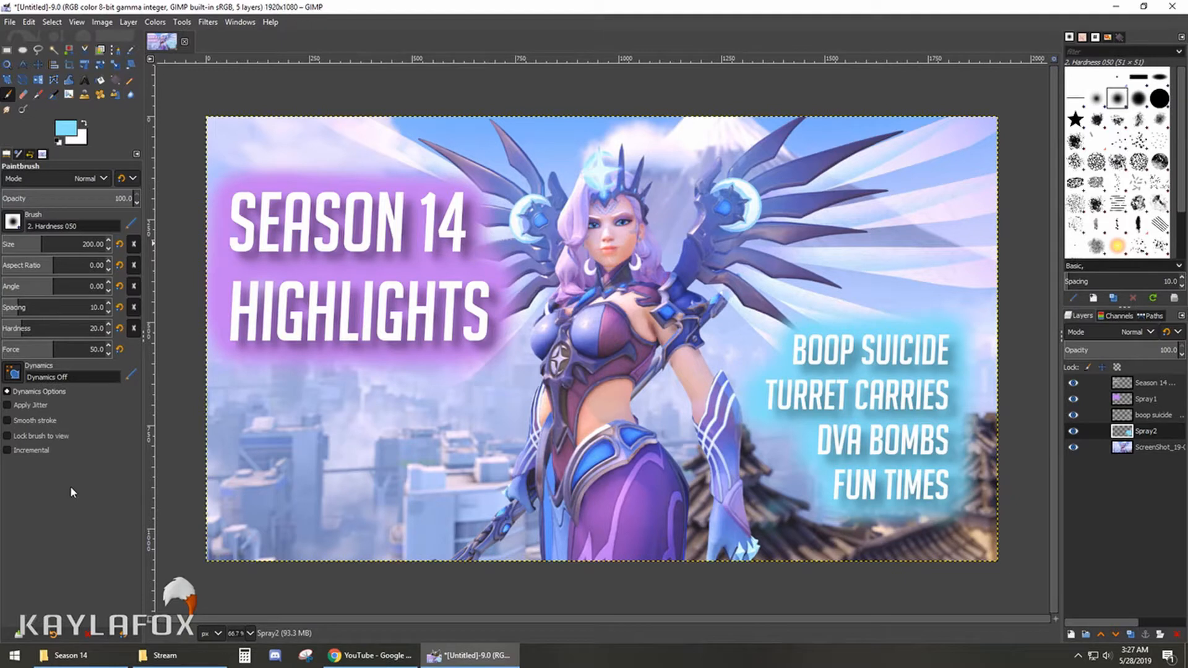
- Save the project as ThumbExample.xcf in the Stream folder
click(9, 23)
click(23, 148)
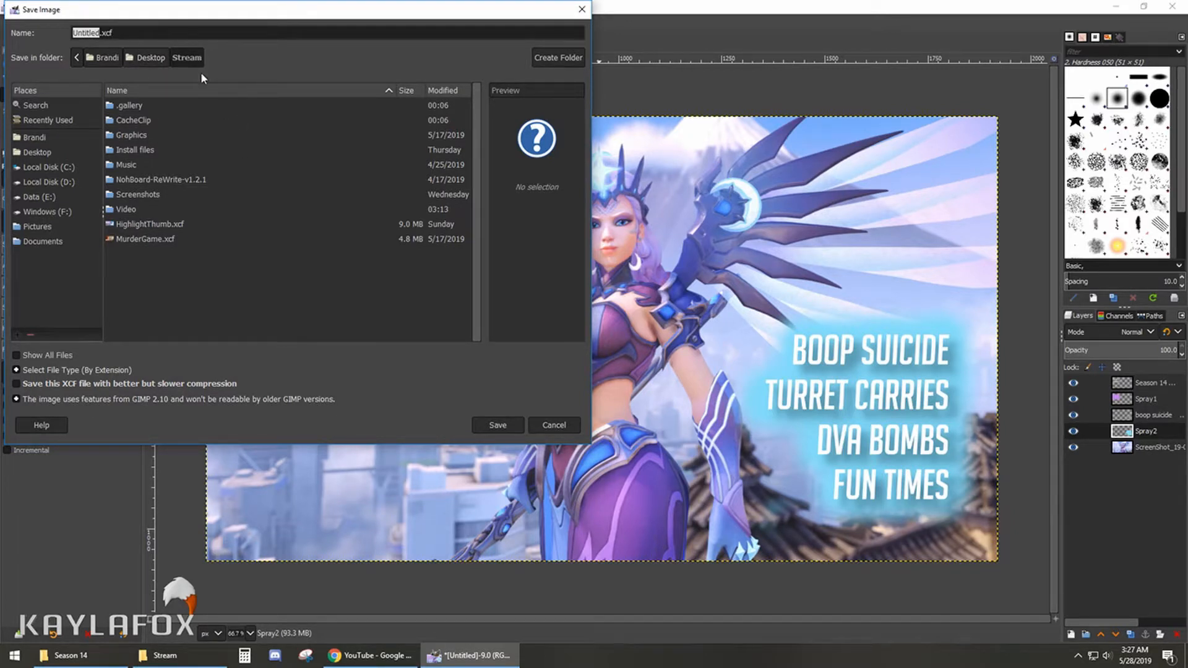
text(Thumb)
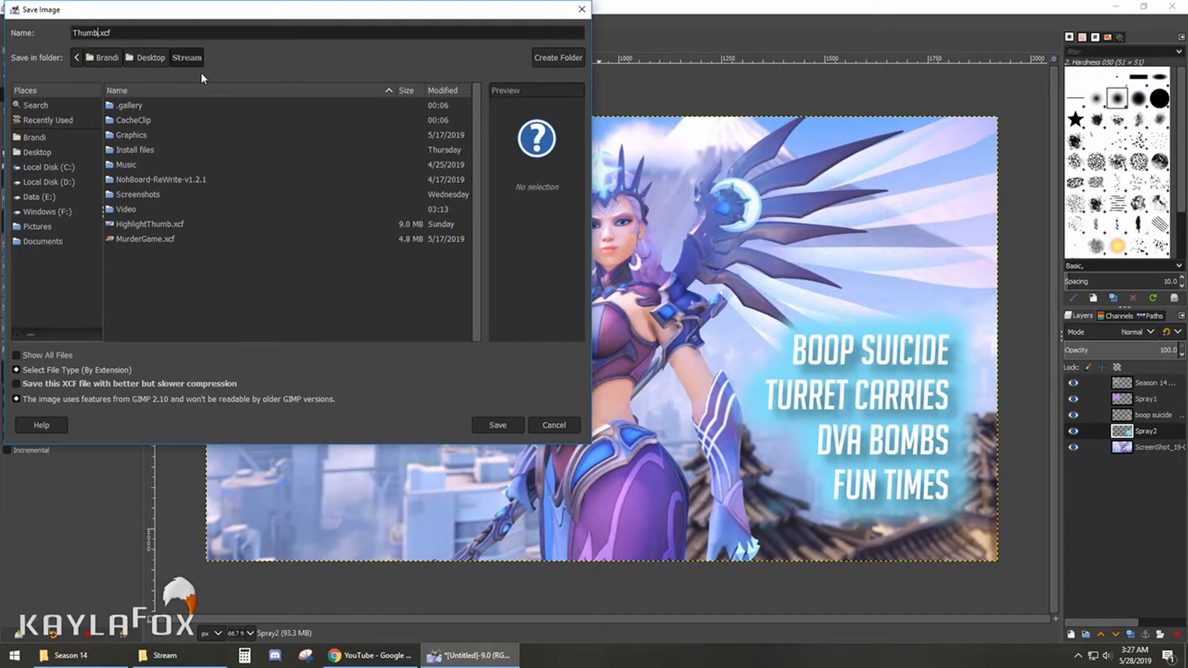
text(Example)
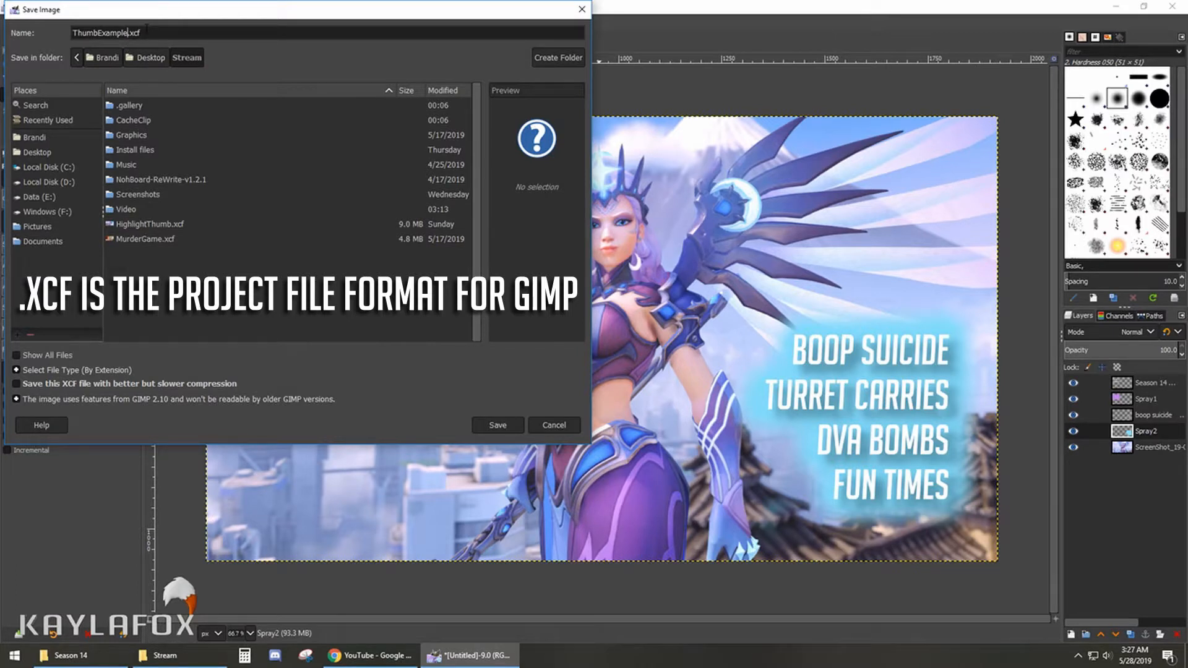
click(488, 426)
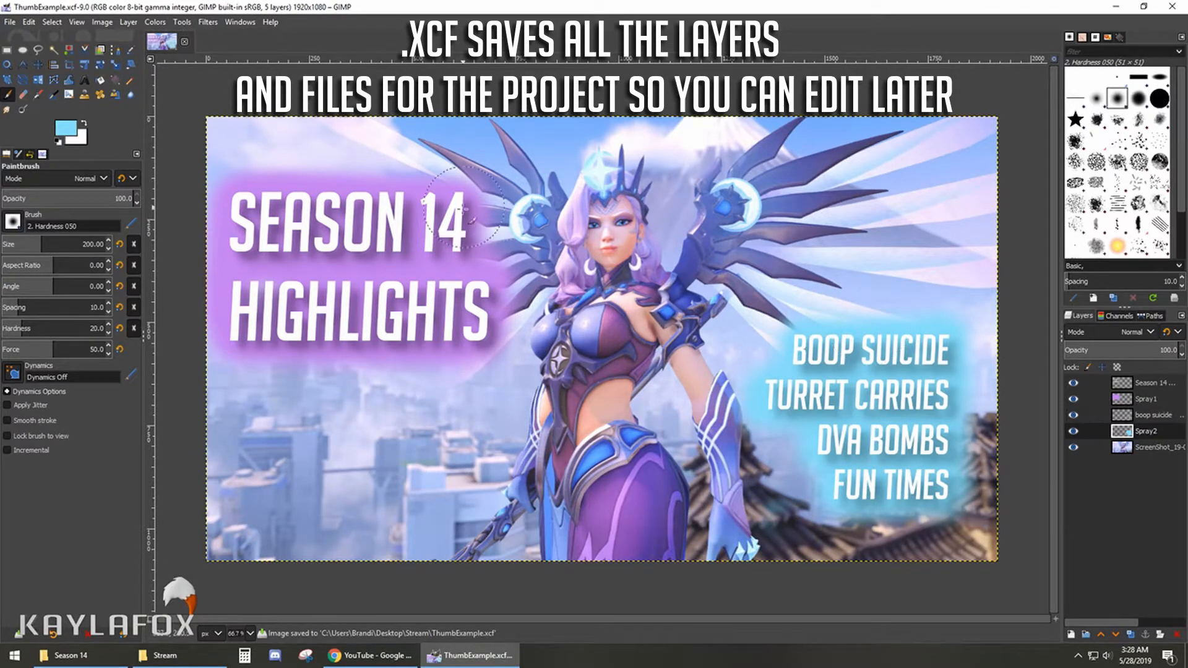
- Edit the title text layer so its first line reads "SEASON 15"
click(1103, 384)
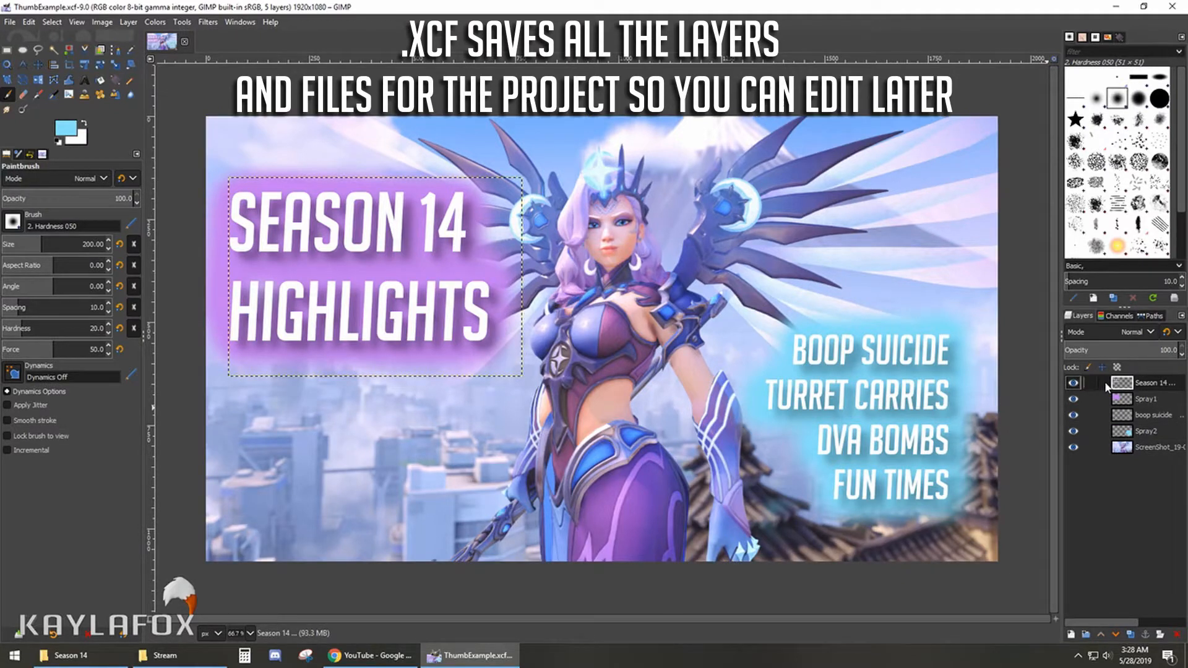
click(85, 81)
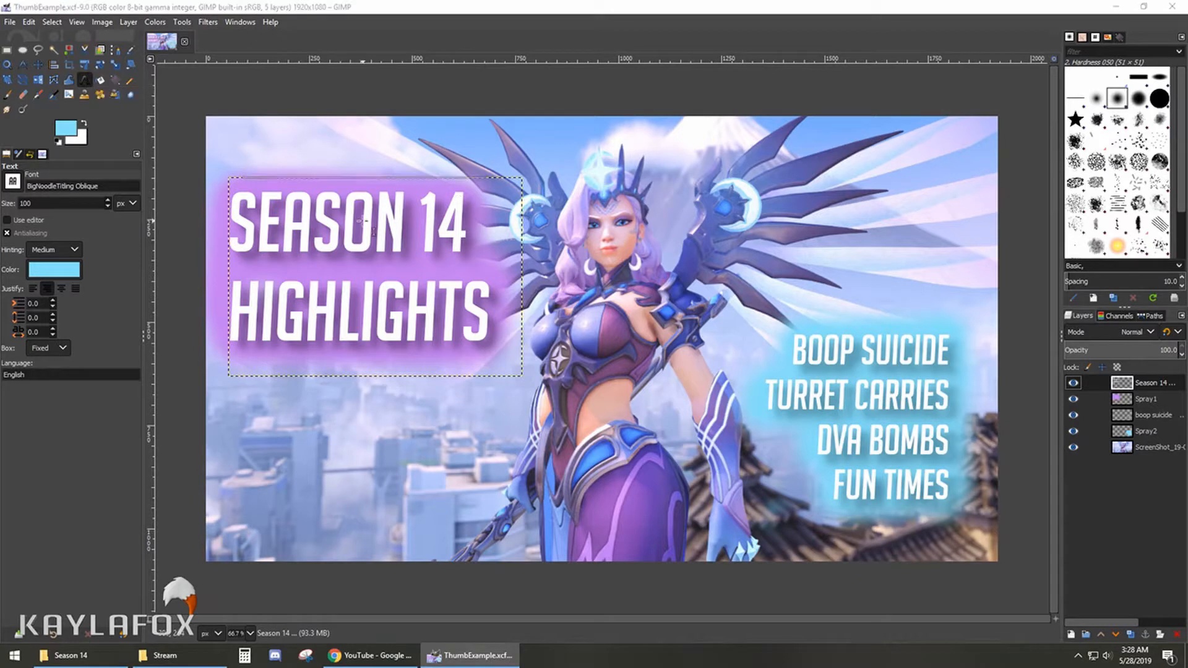
click(414, 252)
click(362, 285)
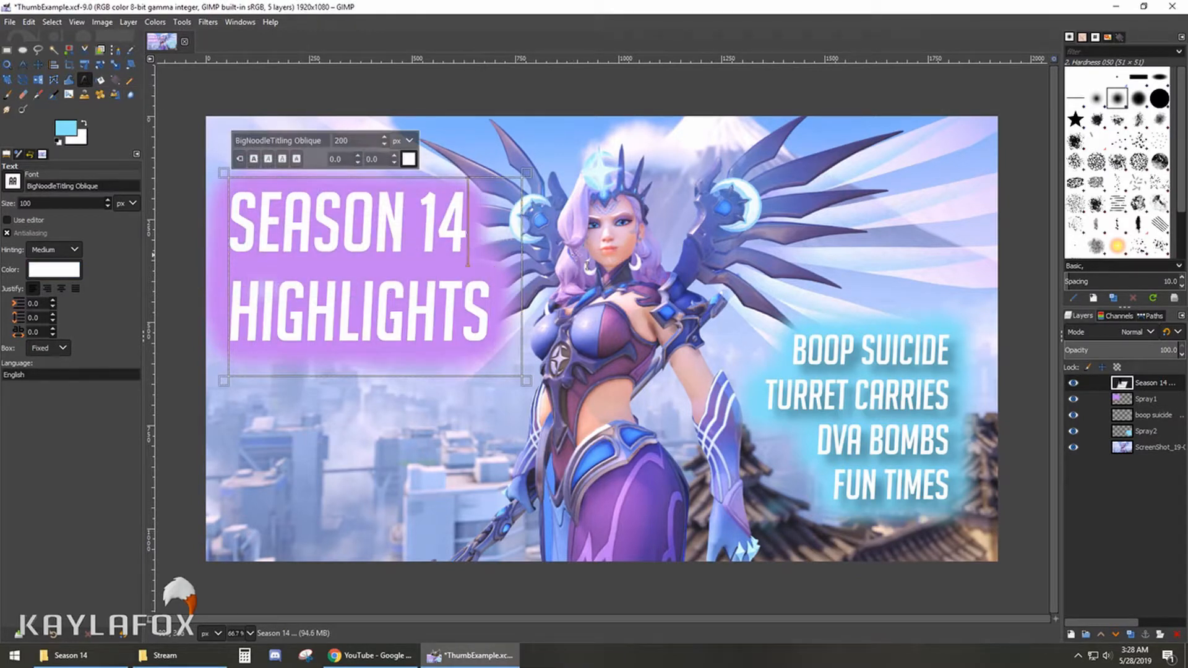
key(BackSpace)
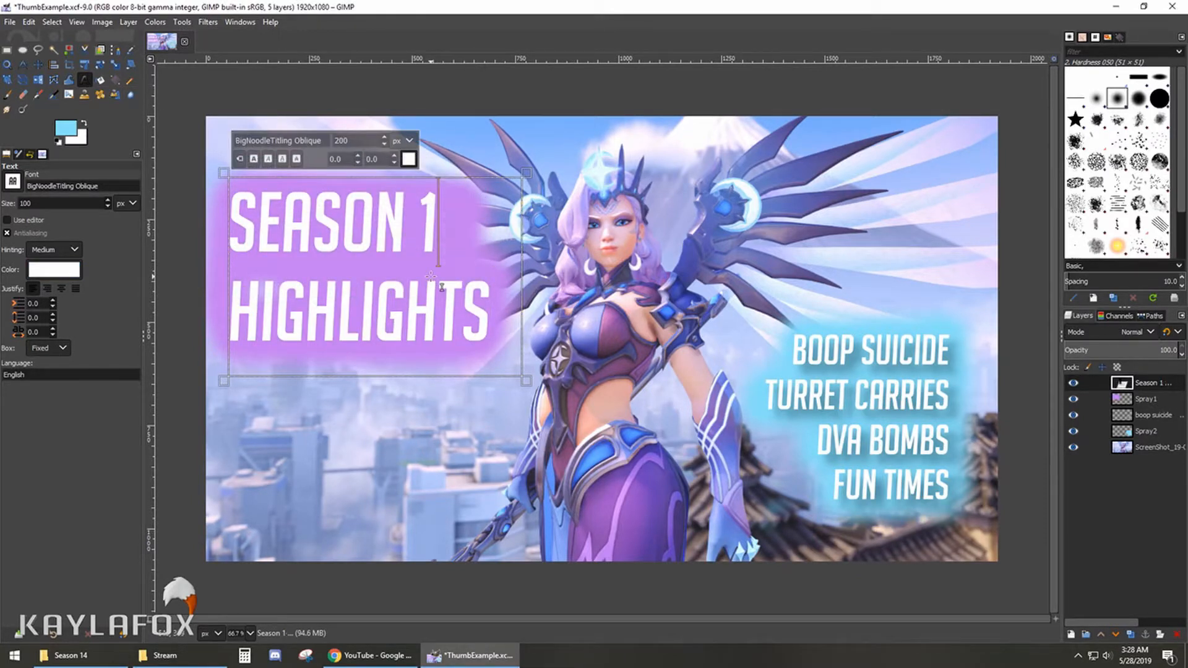
text(5)
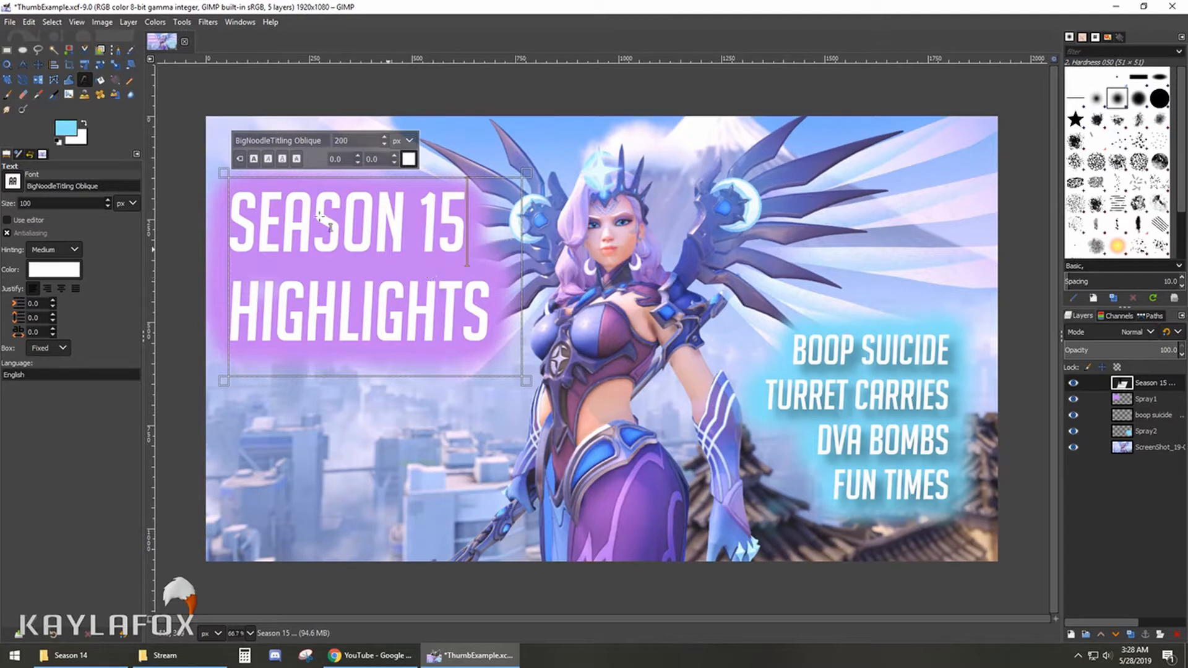
- Reapply a drop shadow to the title layer with X and Y offsets of 20, blur radius 10 and opacity 0.5
click(183, 22)
mouse_move(208, 21)
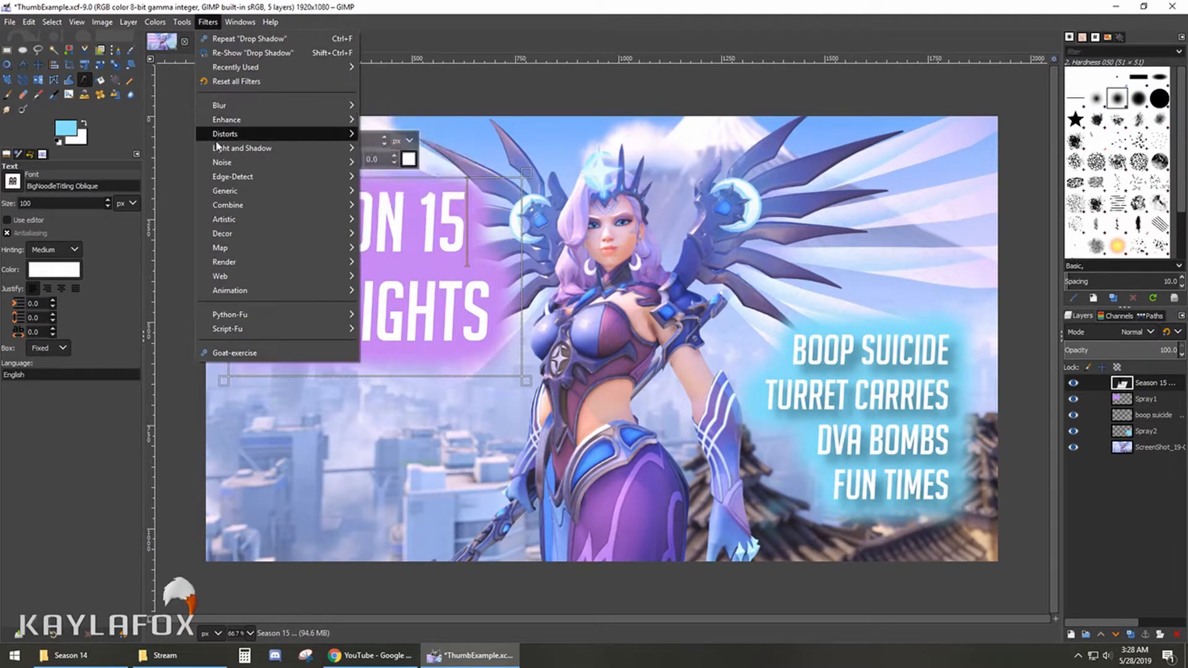
mouse_move(275, 148)
click(390, 239)
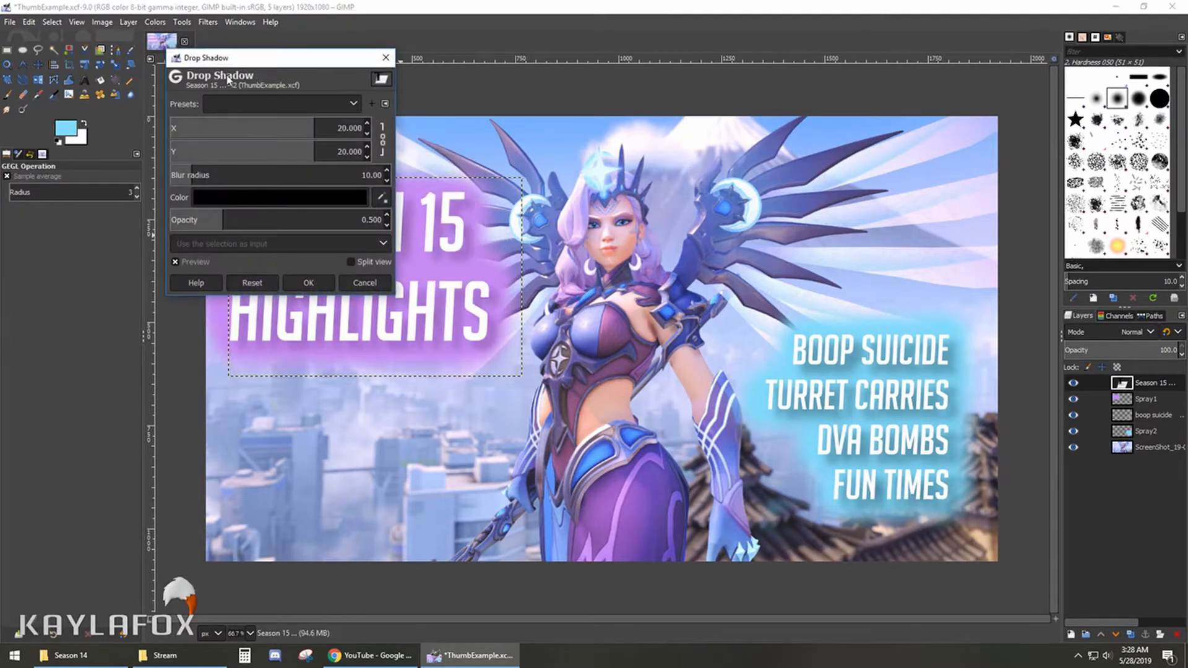
click(320, 282)
click(208, 22)
mouse_move(233, 150)
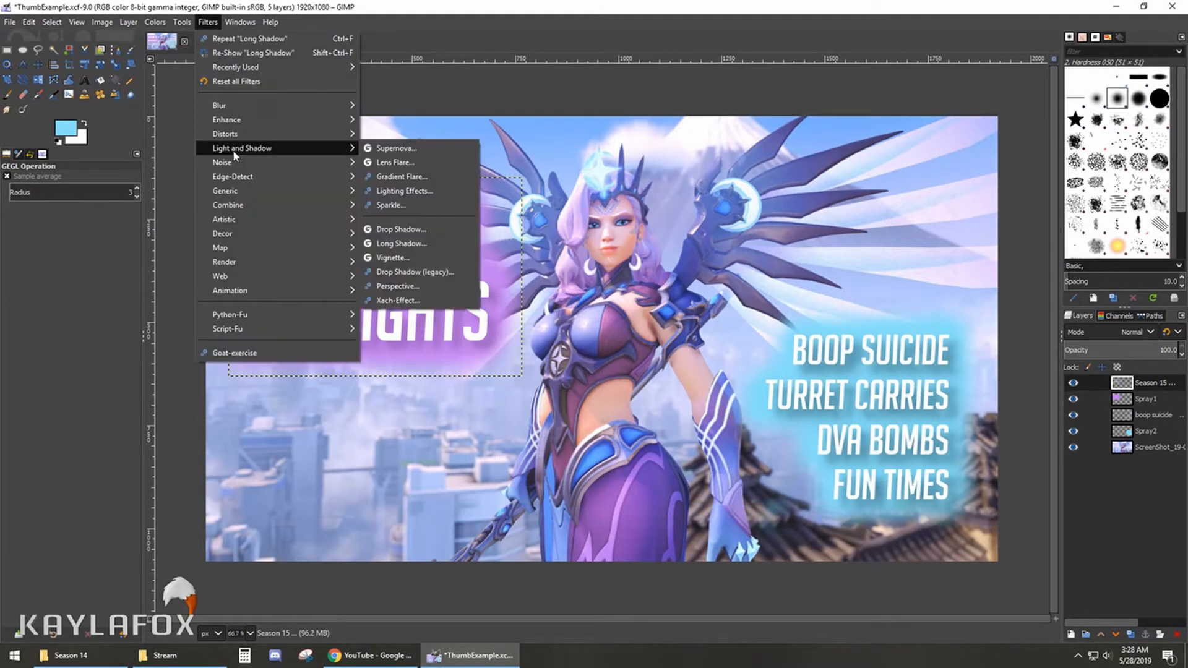
click(390, 229)
click(308, 283)
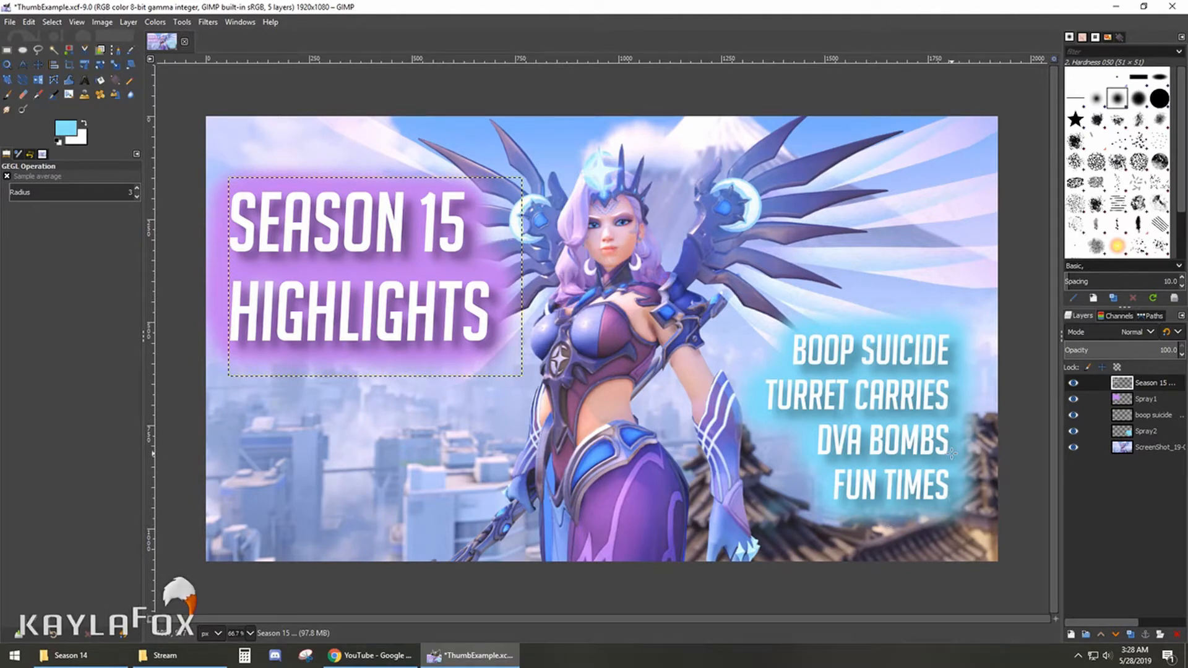
- Add ScreenShot_19-05-24_03-07-04-000.jpg from Overwatch's Alt Z Screenshots folder as a new layer at the bottom of the stack
click(73, 657)
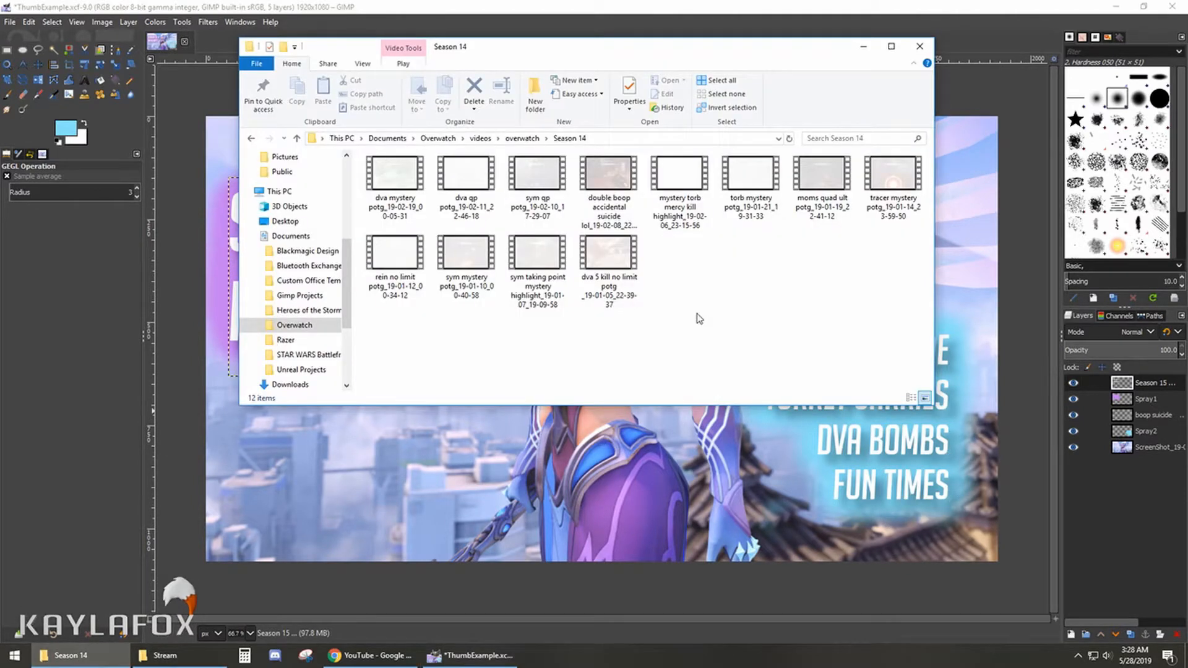
click(438, 139)
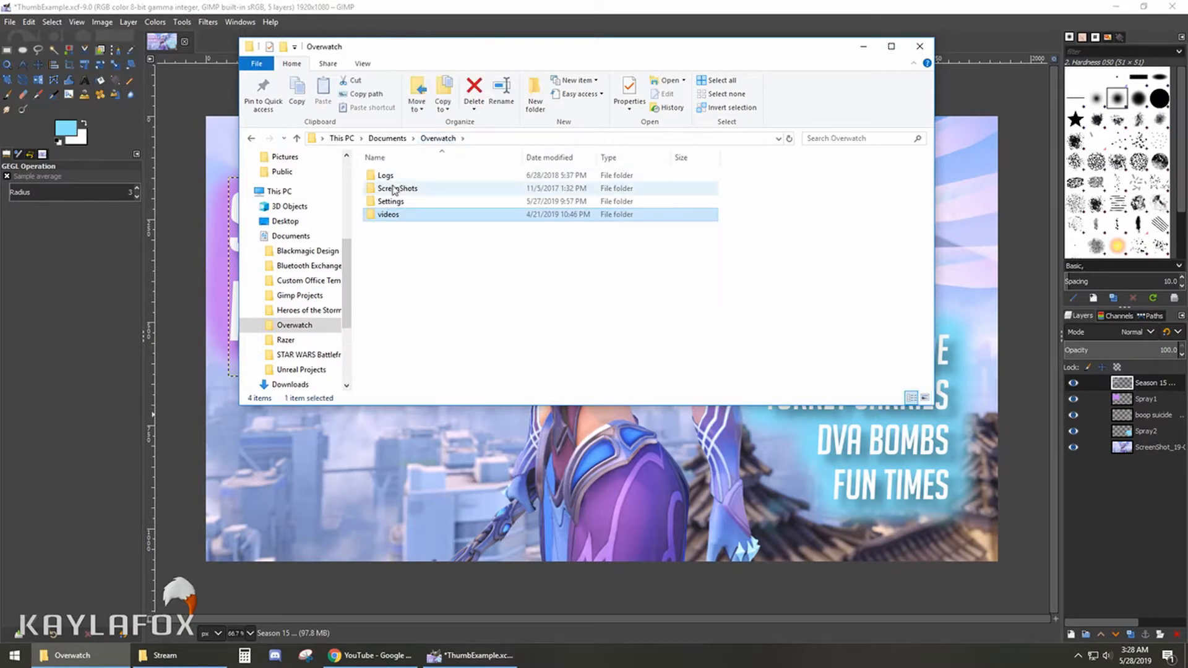
double_click(394, 190)
double_click(396, 177)
click(391, 178)
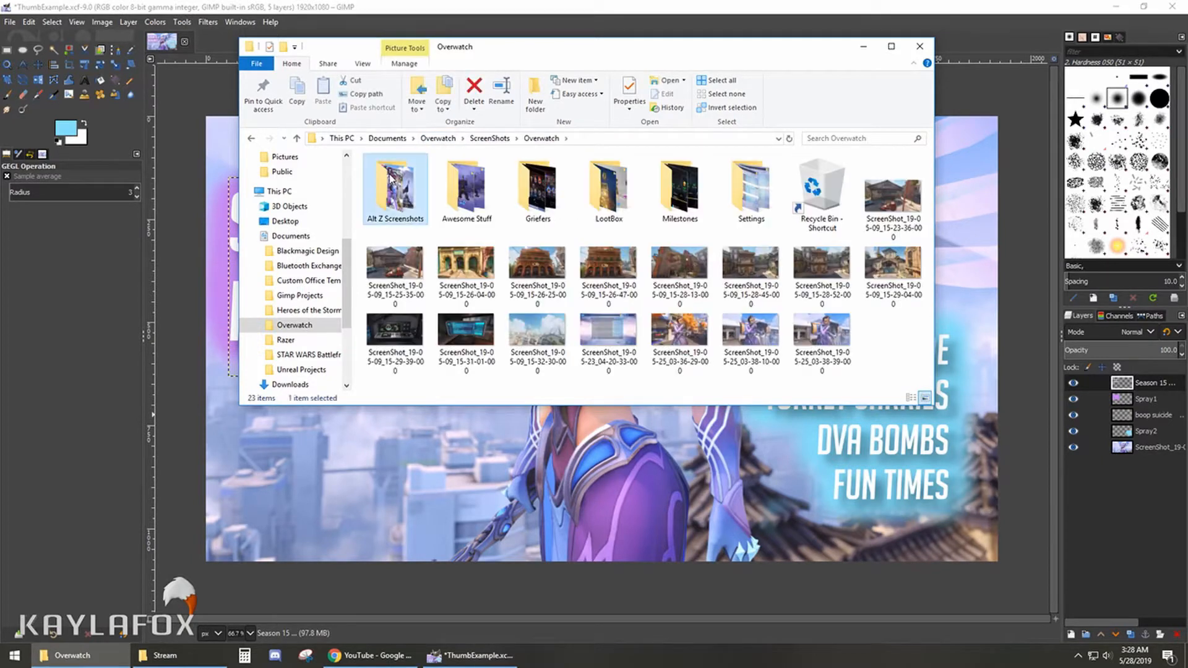
double_click(391, 178)
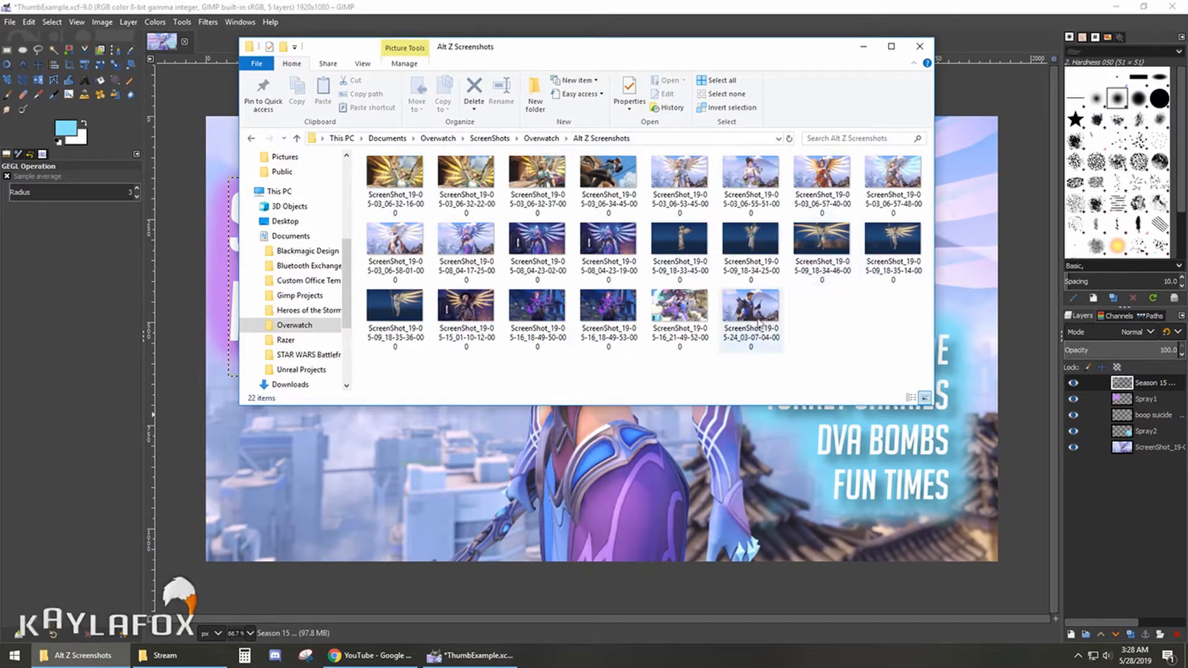
drag(760, 323, 1123, 524)
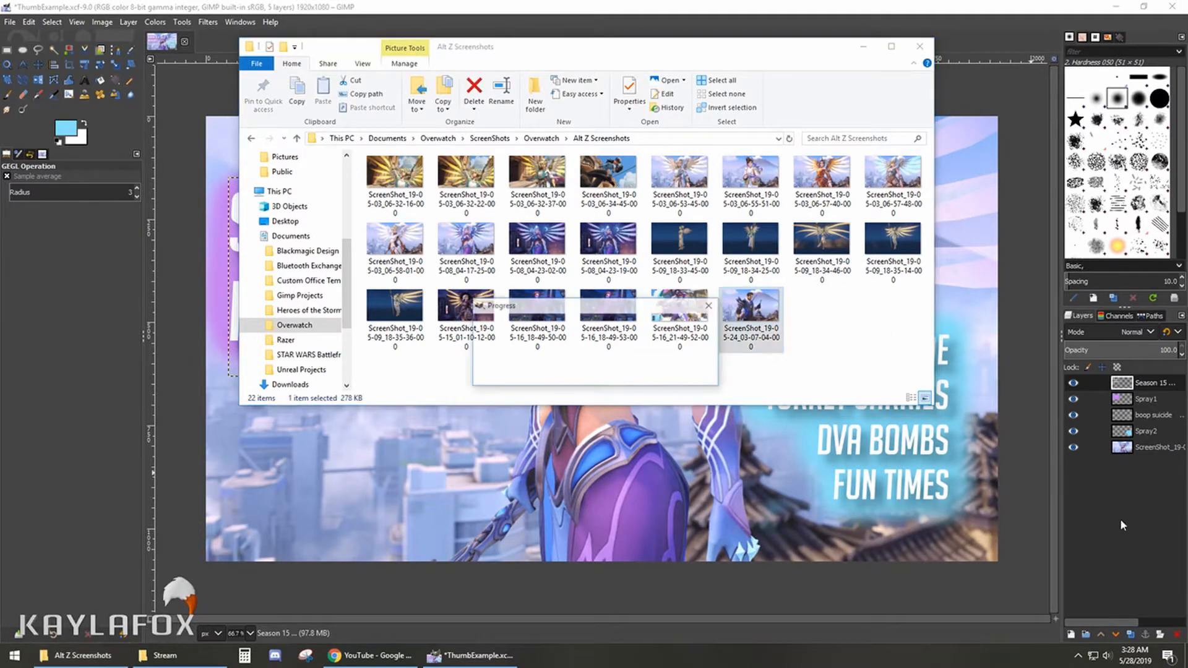
click(864, 45)
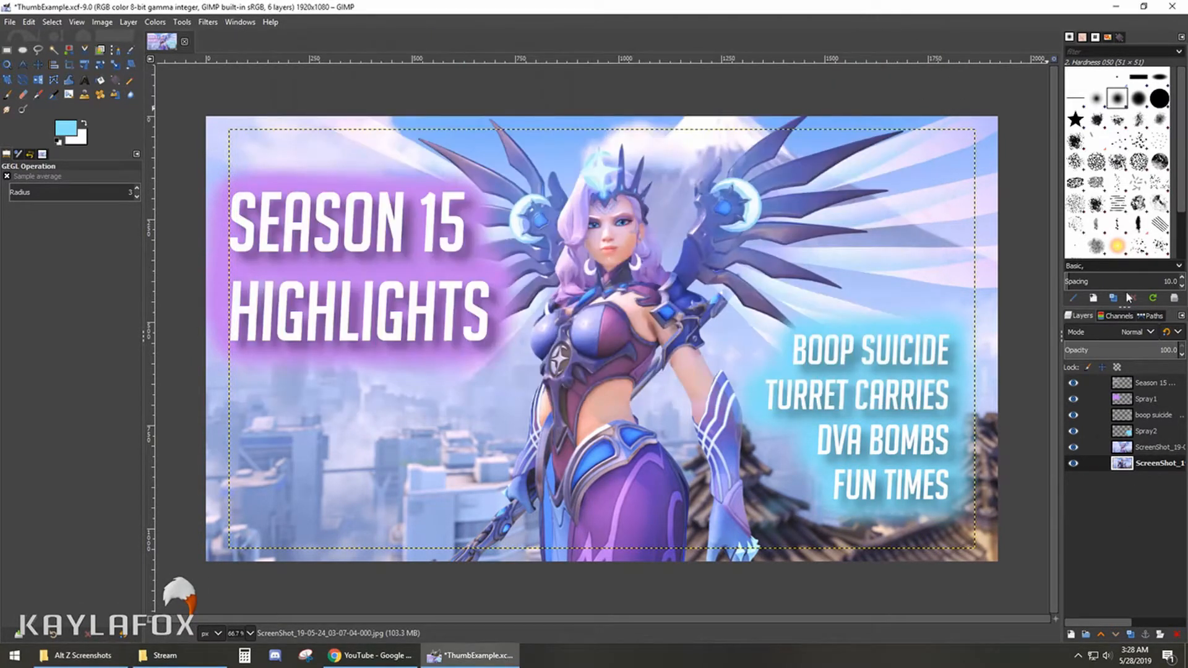
- Hide the original screenshot layer and scale the new screenshot to 1965 × 1105 px, positioning it to cover the whole canvas
click(1073, 447)
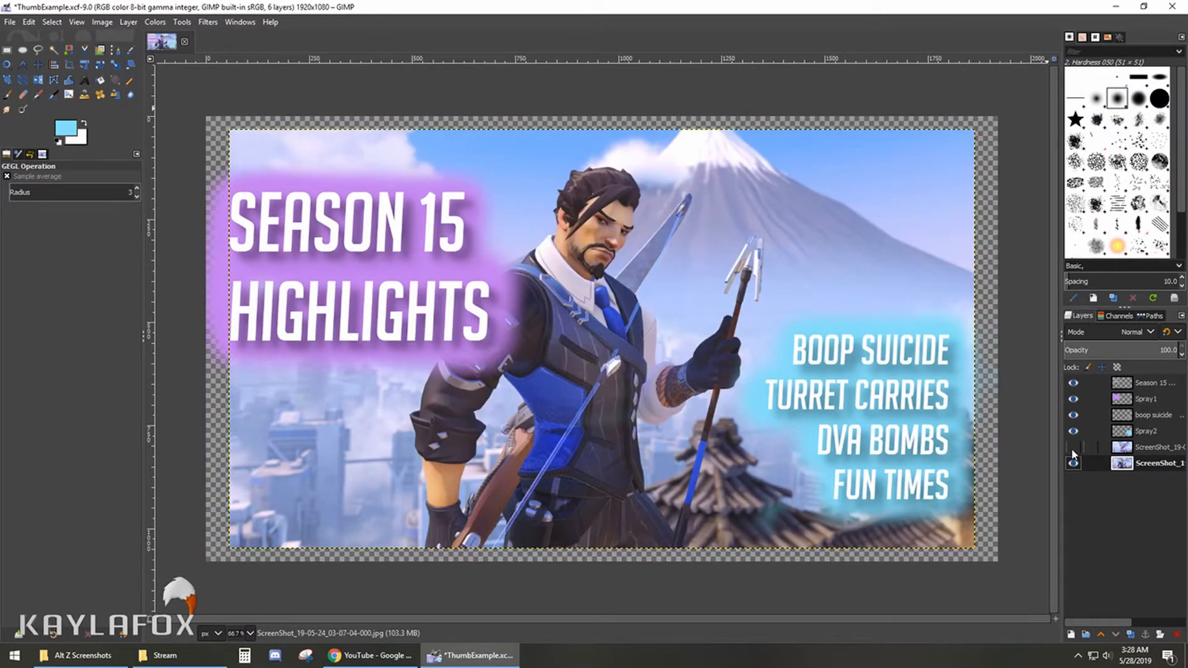
click(116, 65)
click(665, 336)
drag(664, 336, 759, 389)
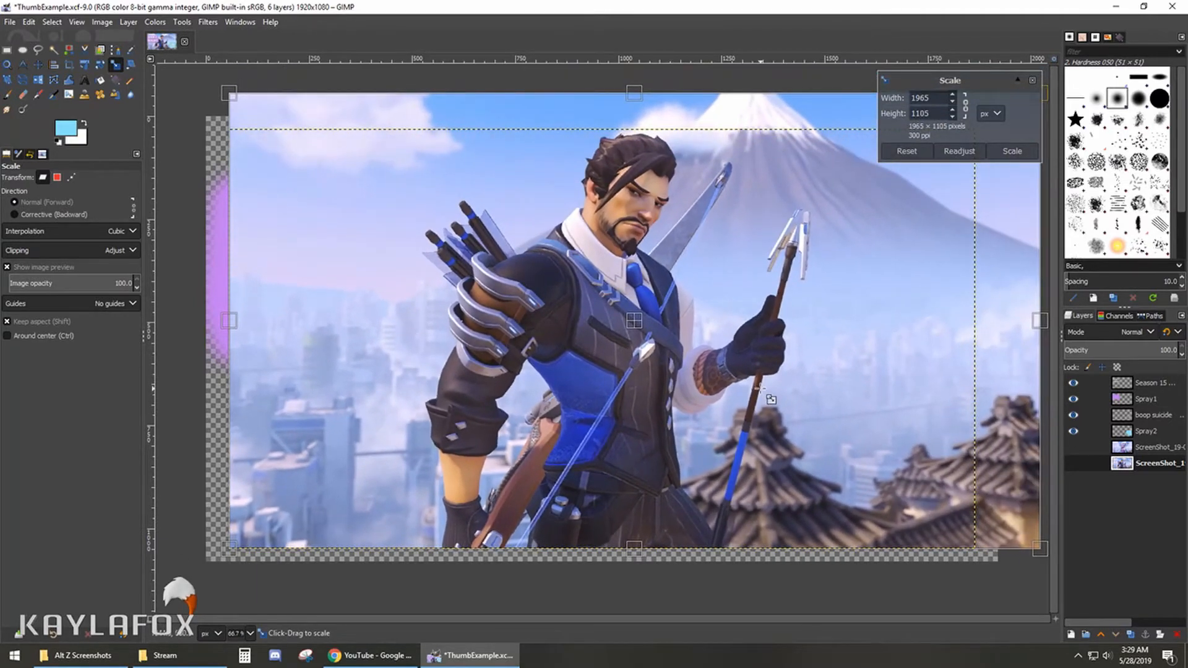
click(37, 65)
drag(624, 236, 629, 275)
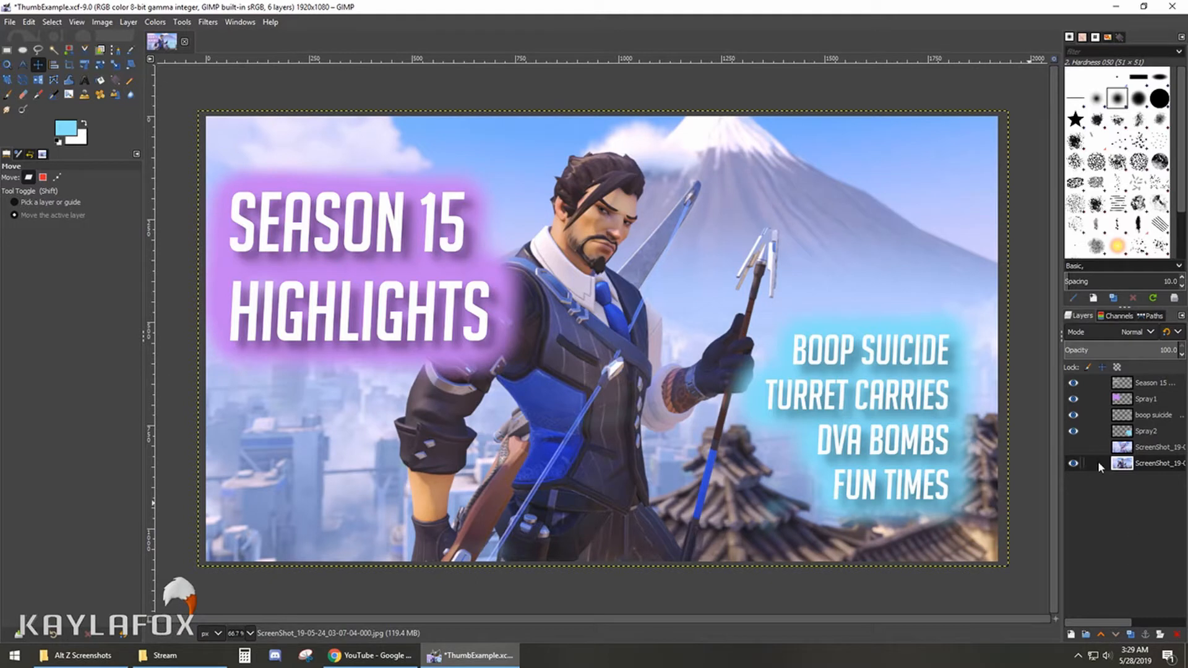
- Show the original winged-character screenshot layer again and delete the replacement screenshot layer beneath it
right_click(1102, 445)
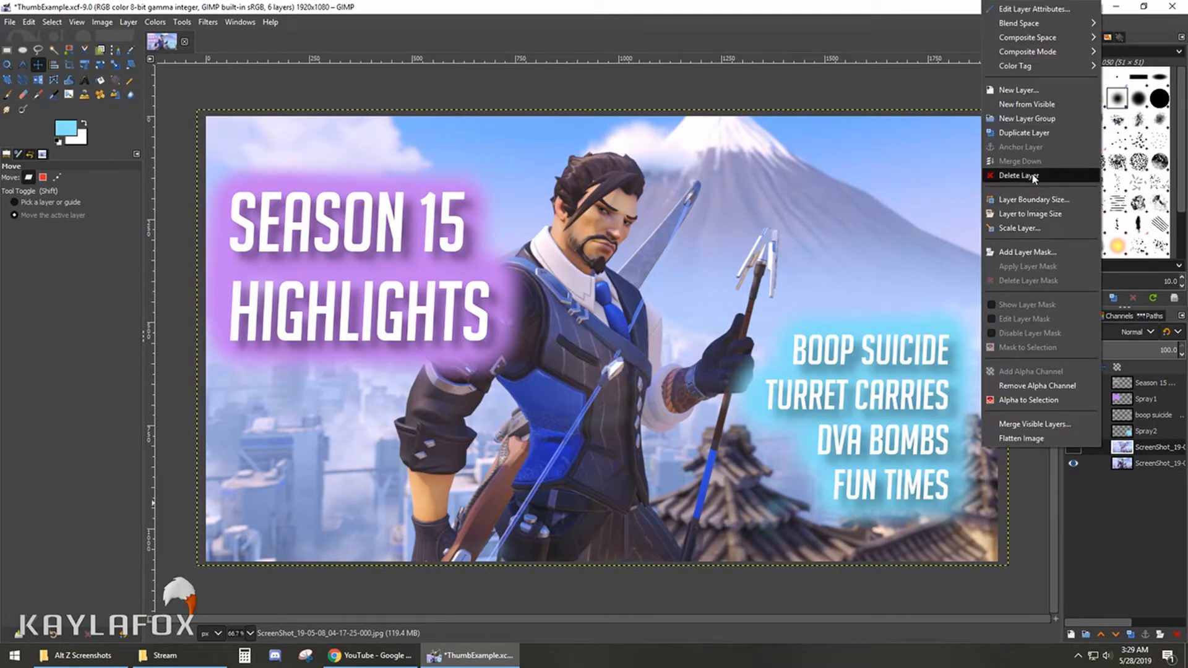
click(1147, 540)
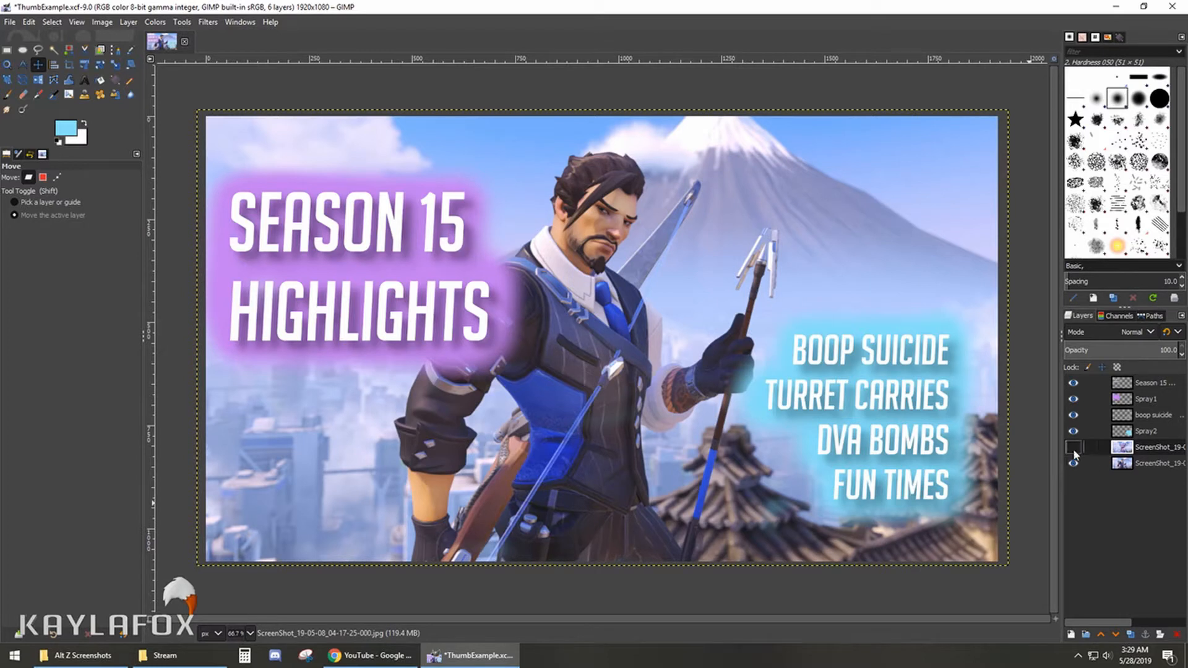
click(1073, 447)
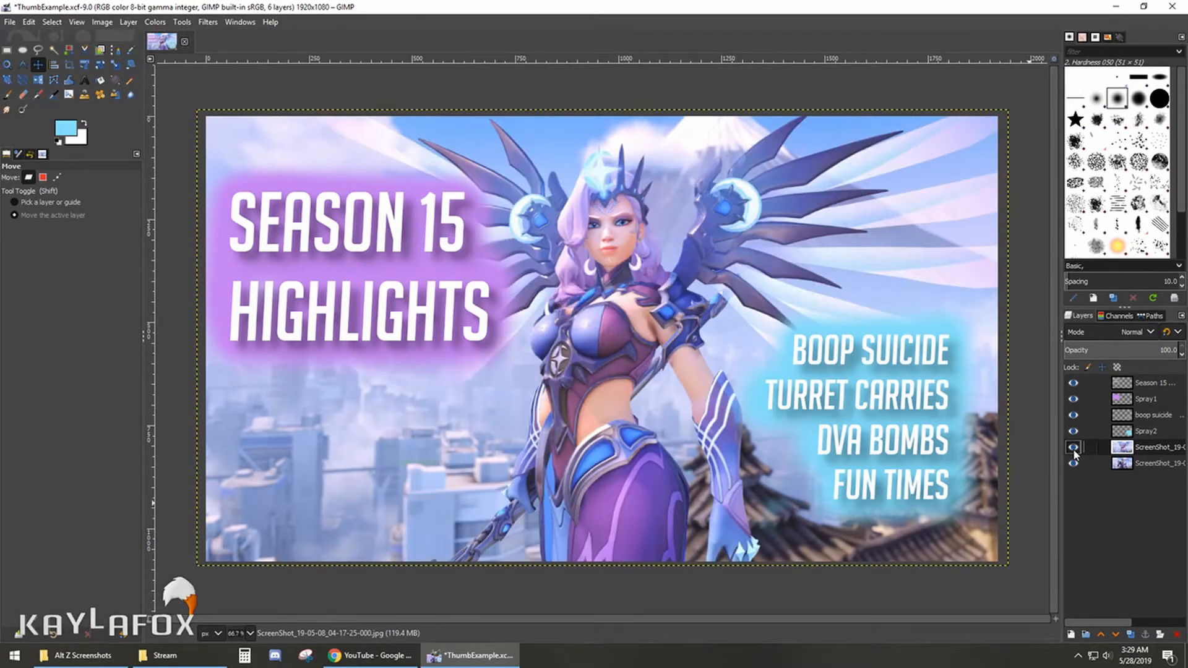
right_click(1102, 465)
click(1051, 195)
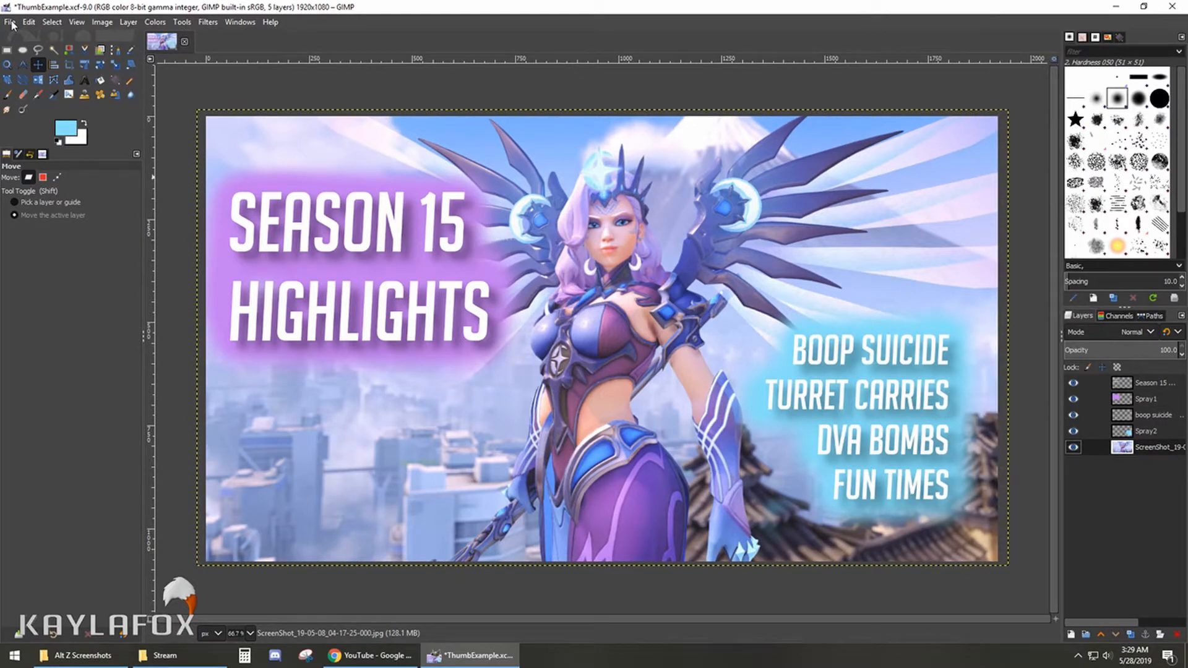
- Export the thumbnail as ThumbExample.png to the Stream folder, keeping the default PNG options
click(10, 23)
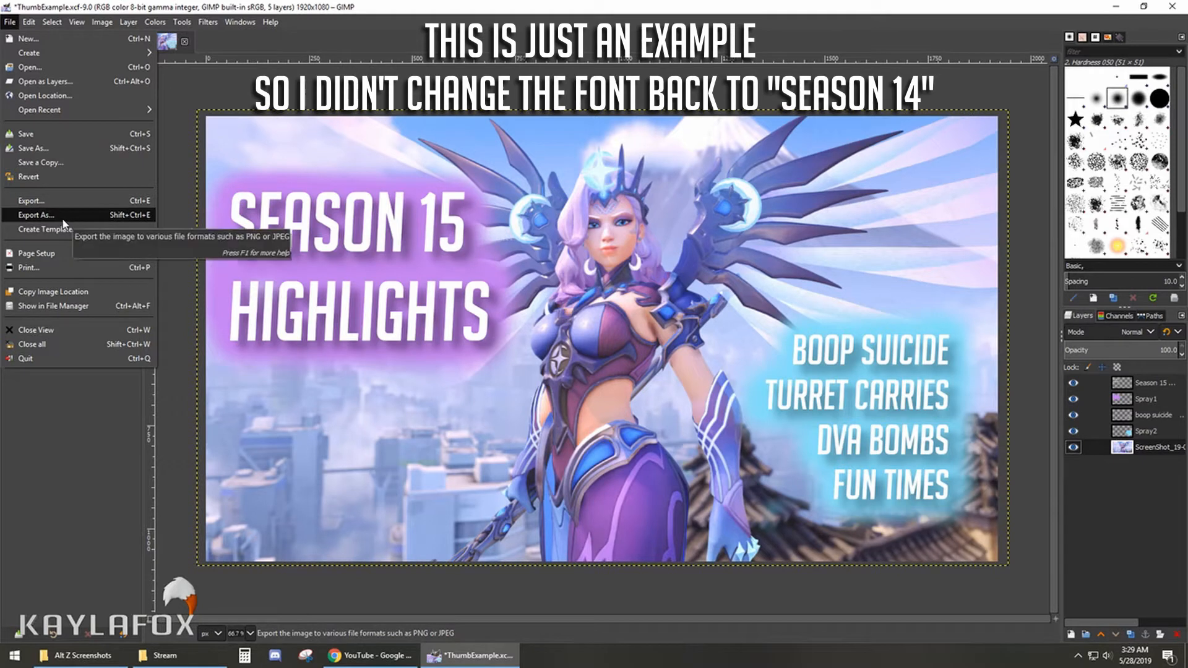
click(63, 220)
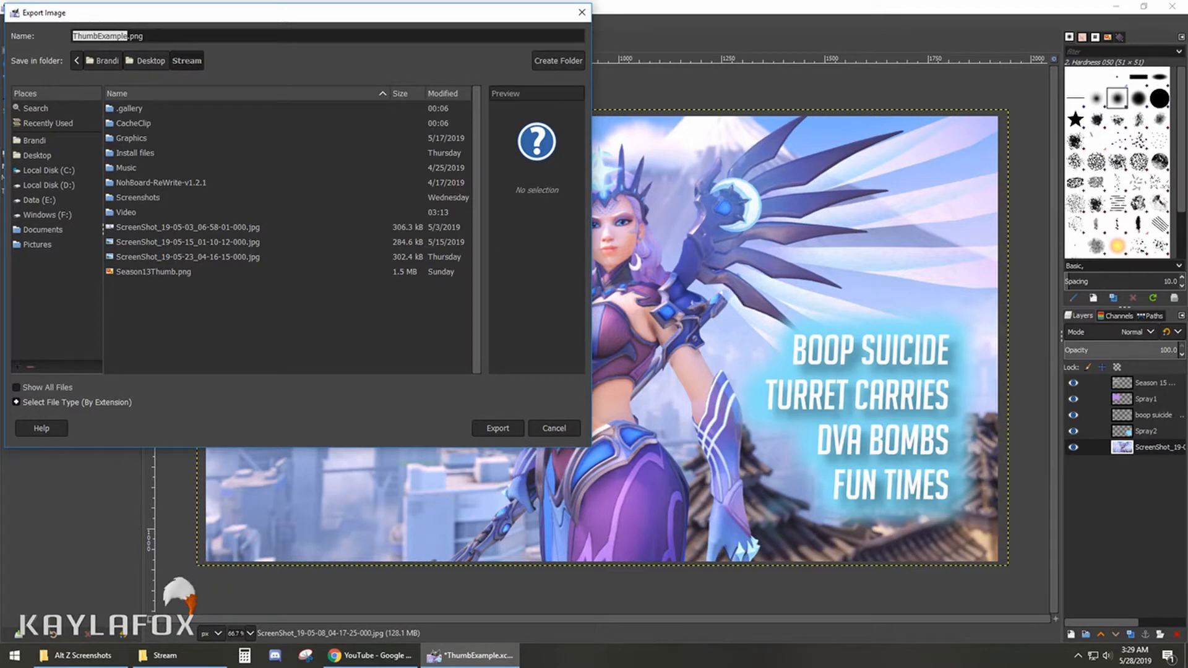
click(145, 36)
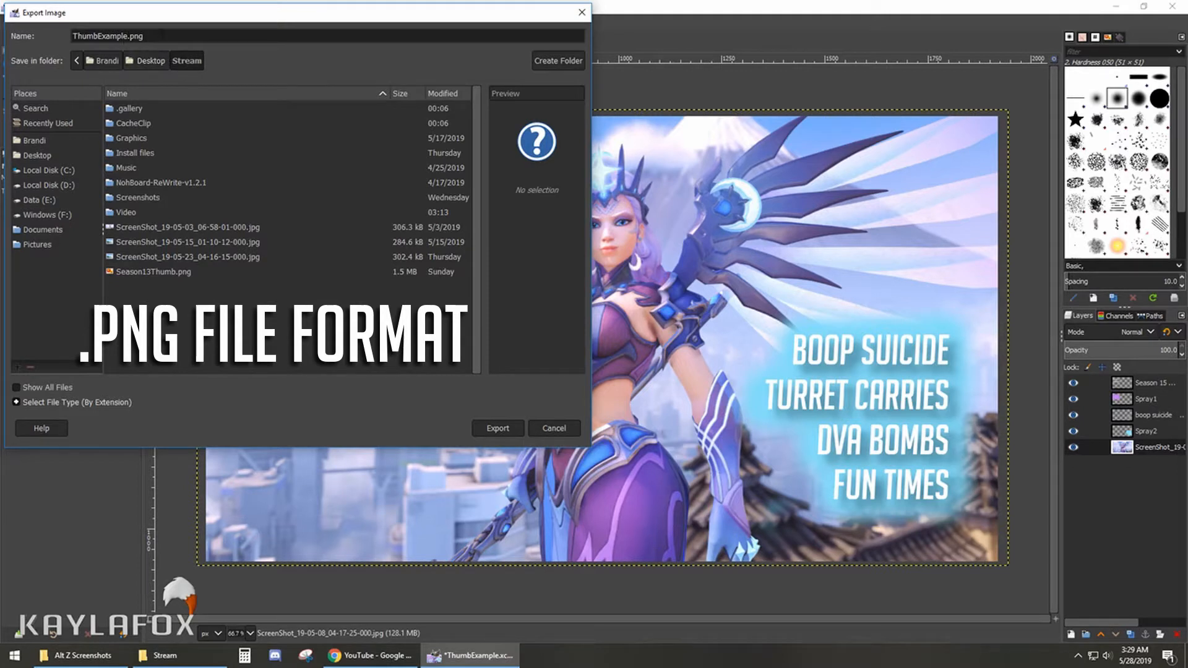
key(Left)
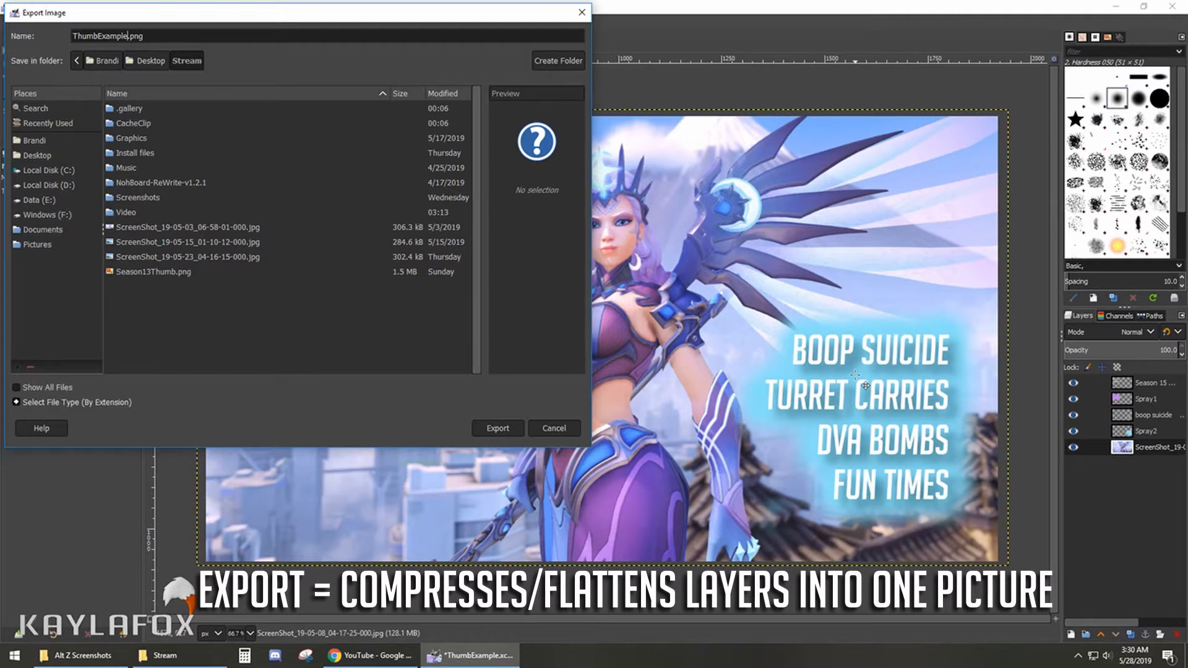
click(498, 428)
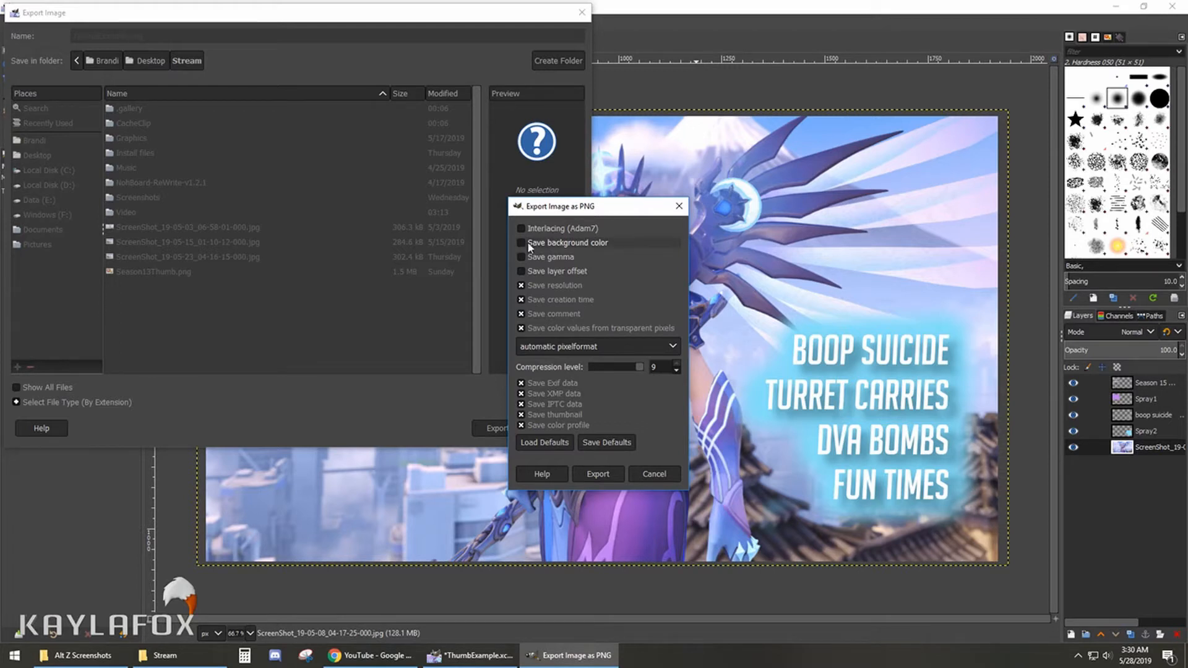
click(608, 473)
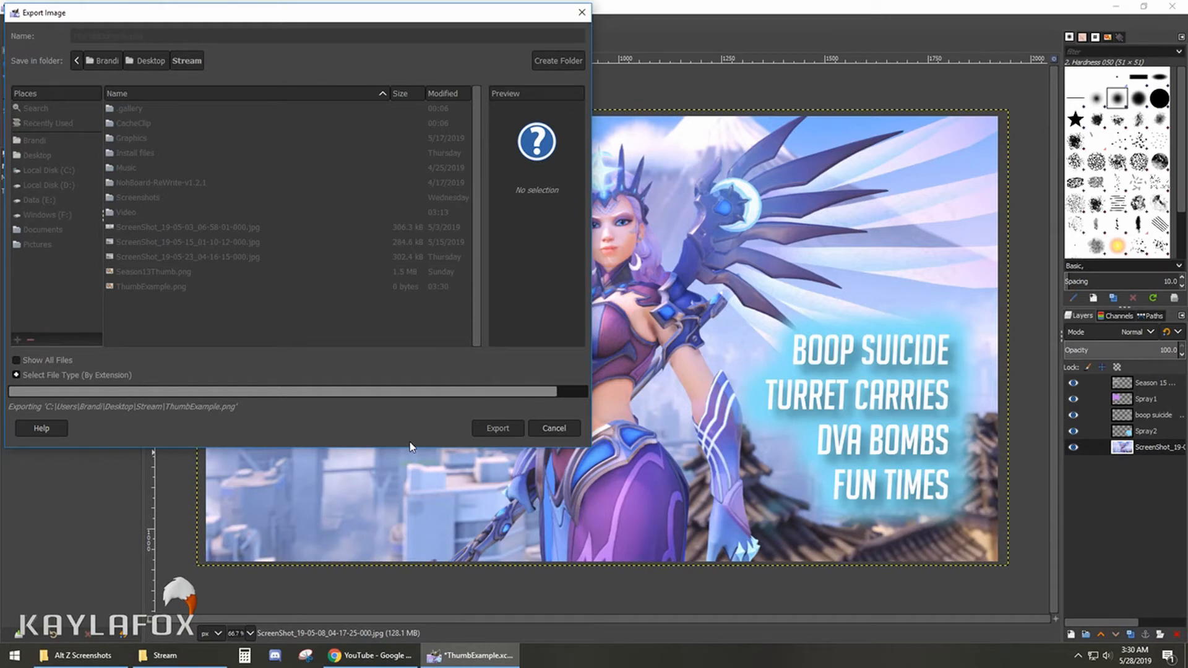
- Open the exported ThumbExample PNG from the Stream folder to check the finished thumbnail
click(162, 655)
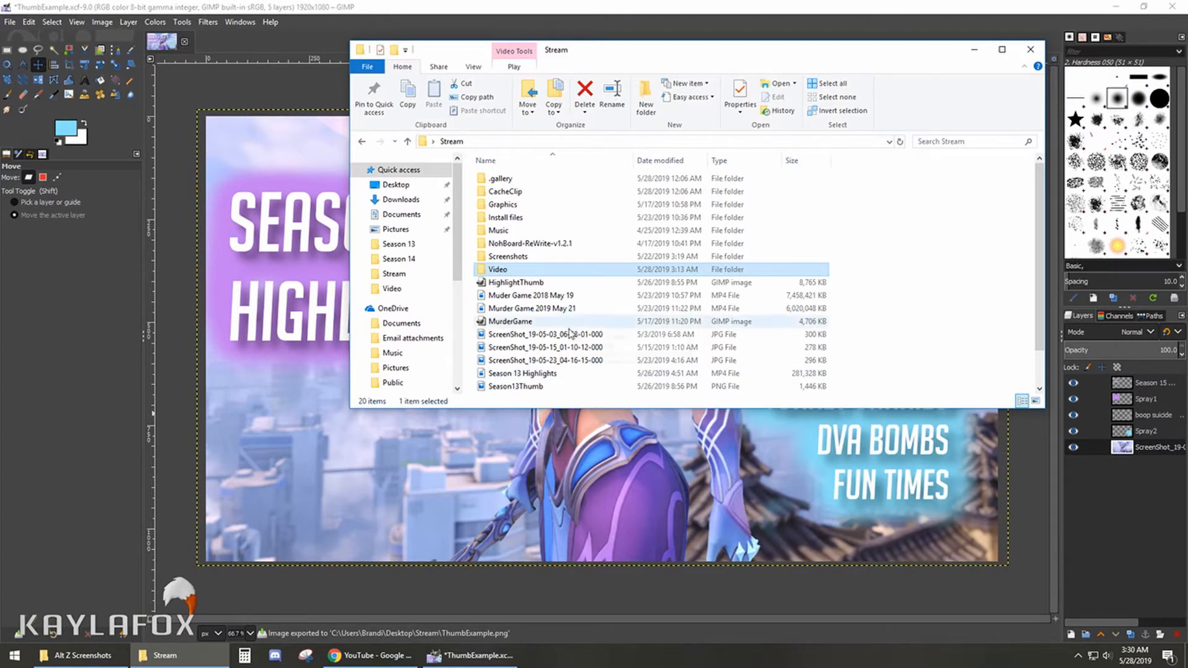
scroll(565, 332, down, 1)
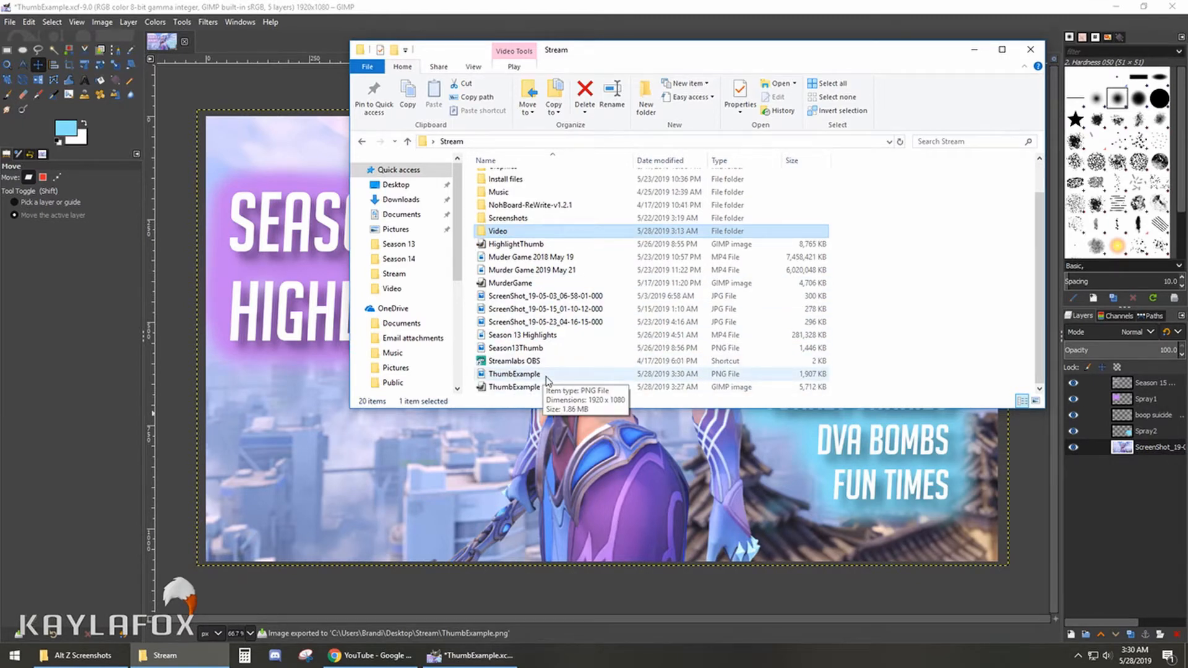
double_click(546, 376)
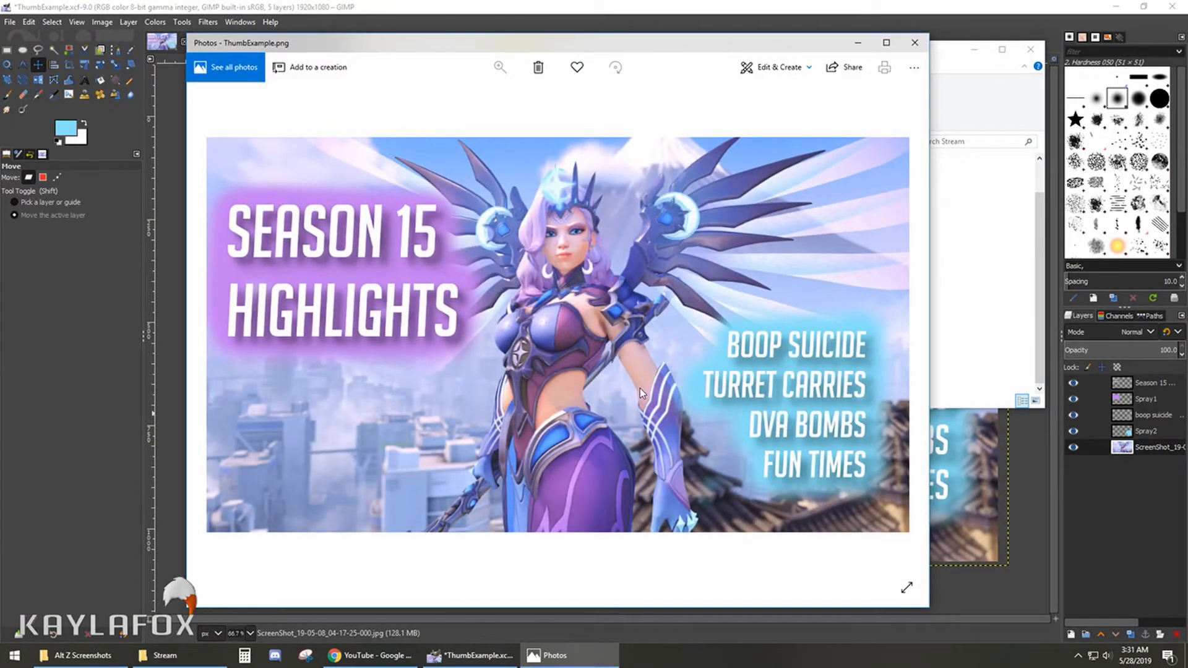
- Switch to YouTube in Chrome and open the details of the Season 13 Highlights video in the channel's YouTube Studio
click(357, 665)
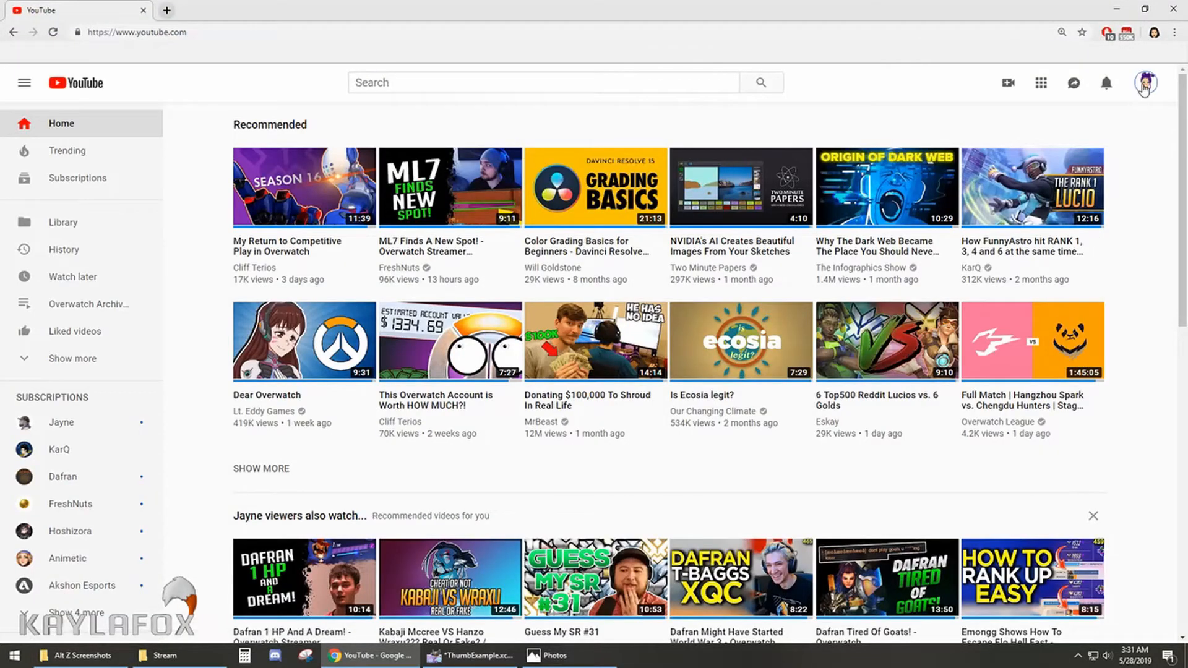
click(1144, 87)
click(1002, 159)
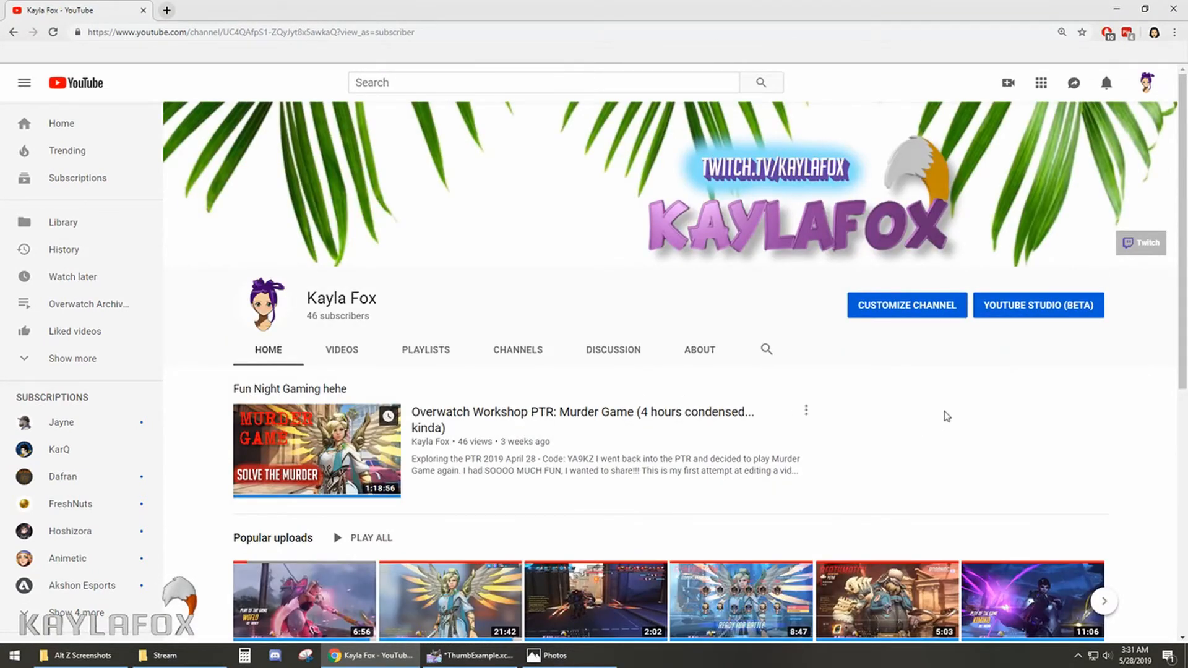
click(1071, 311)
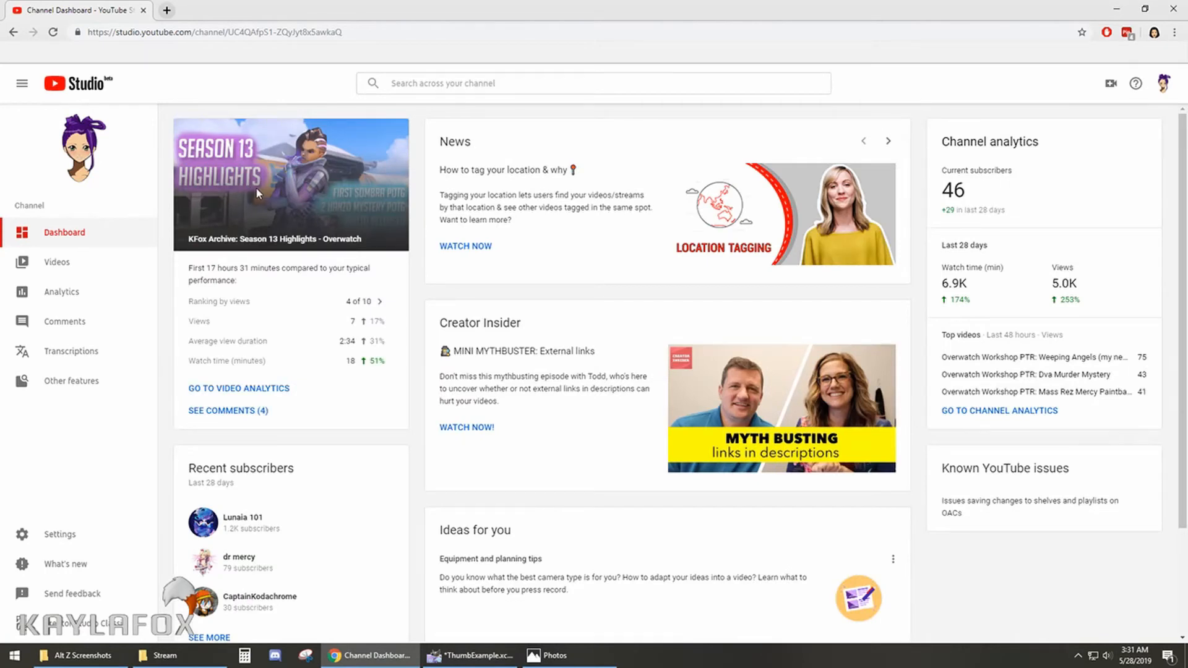
click(51, 266)
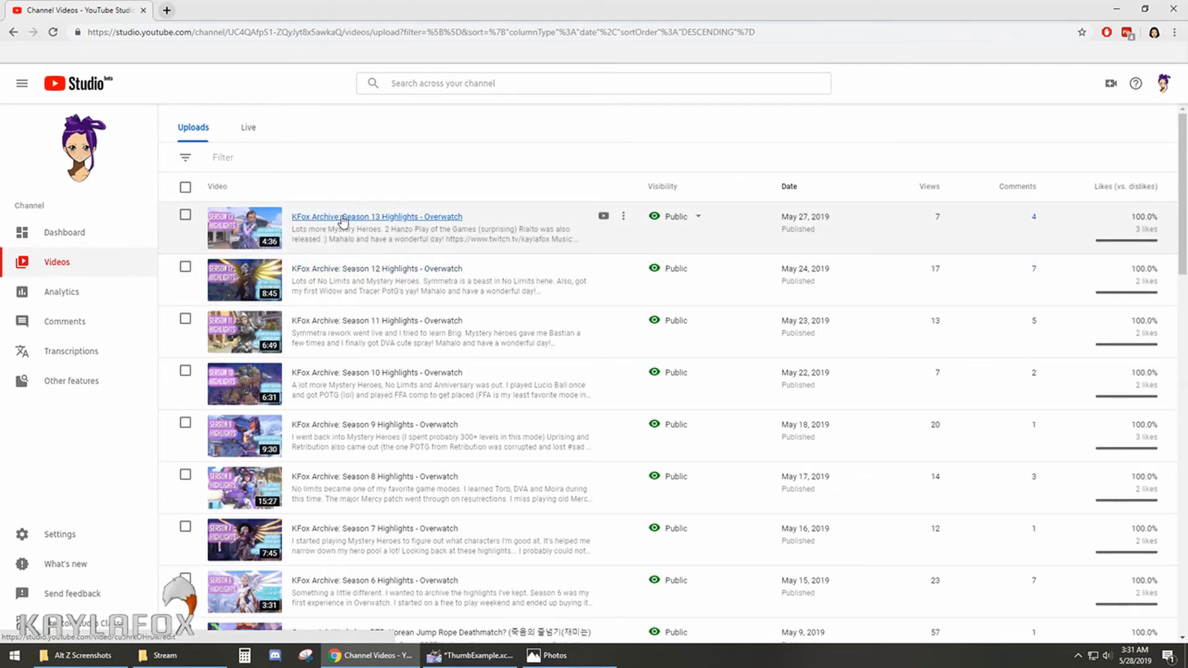
click(345, 221)
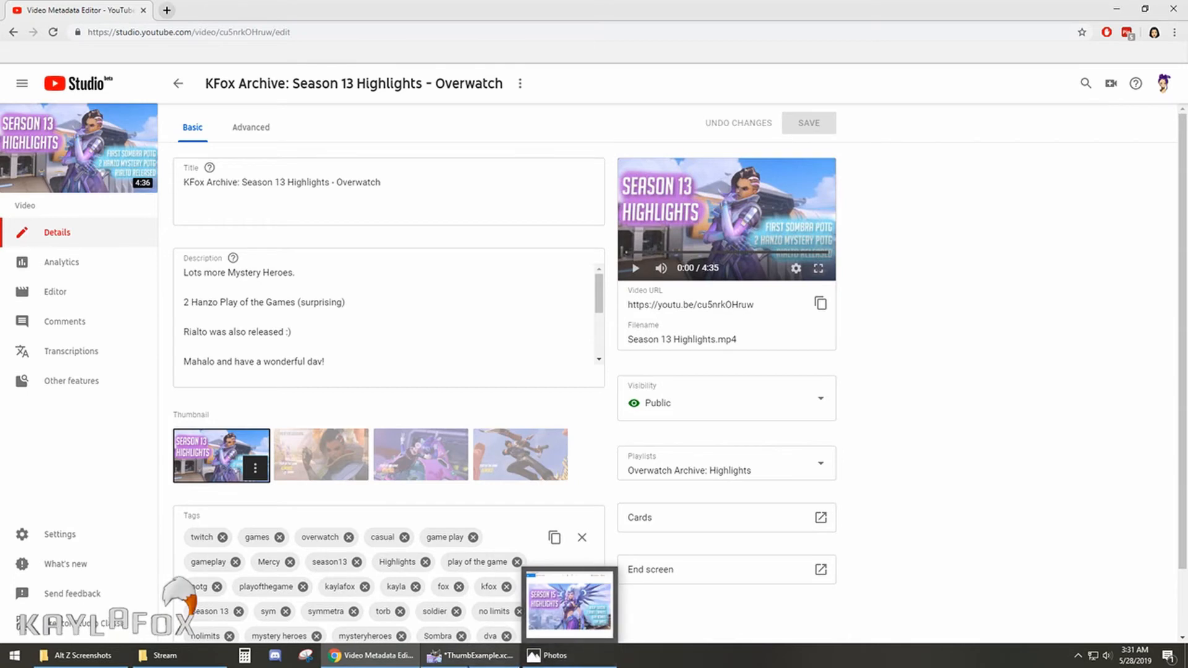
- Try the ThumbExample PNG from the Stream folder as the video's custom thumbnail and discard the unsaved change
click(163, 655)
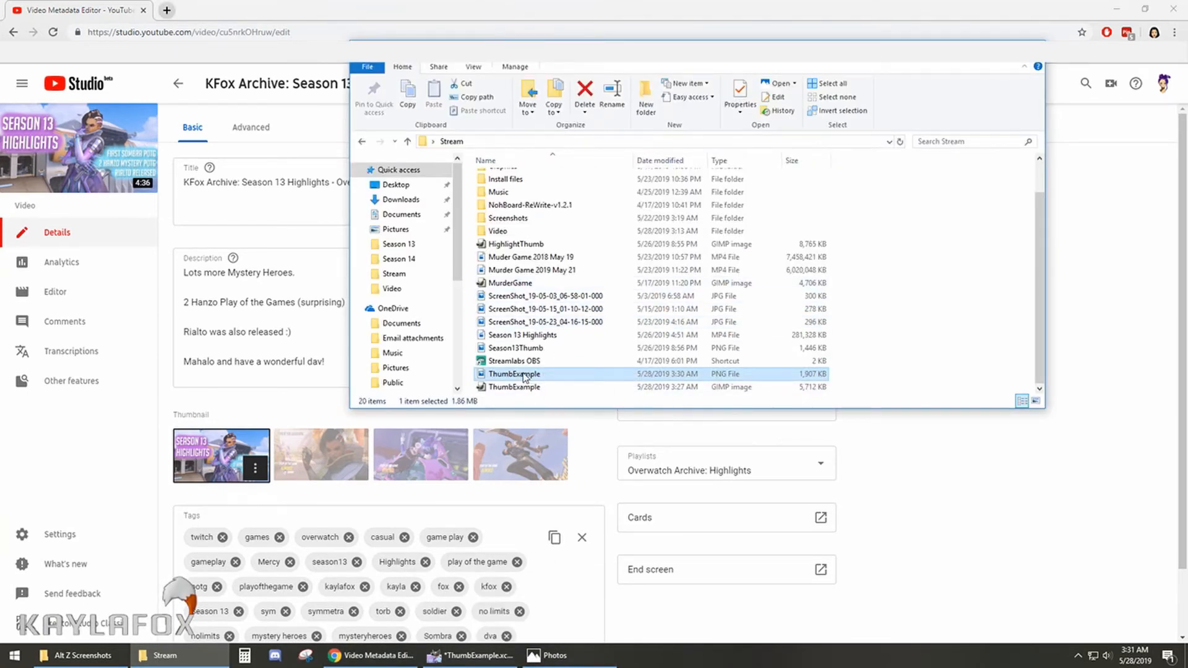
drag(525, 377, 292, 436)
drag(213, 462, 213, 462)
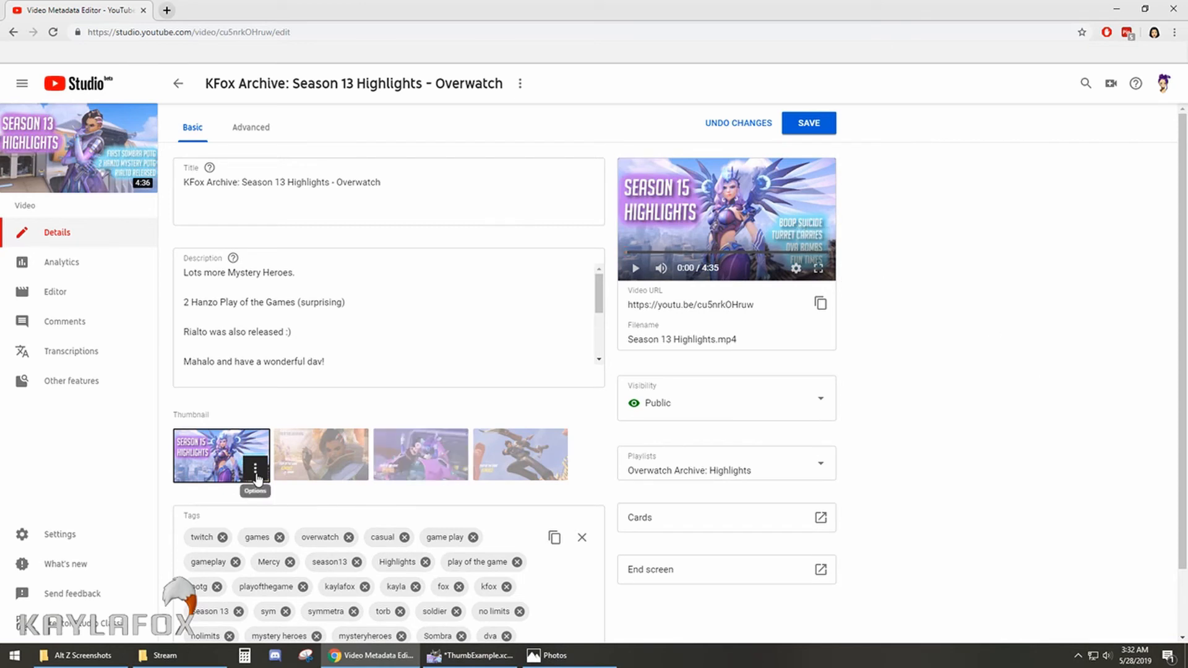
mouse_move(51, 122)
click(741, 124)
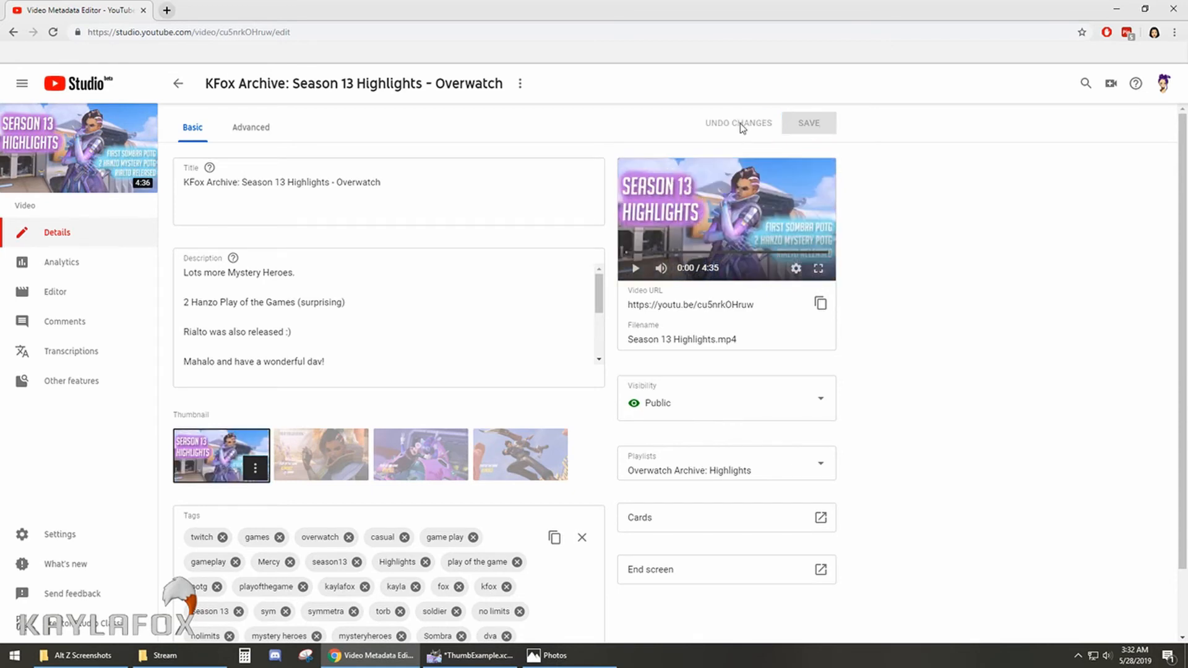